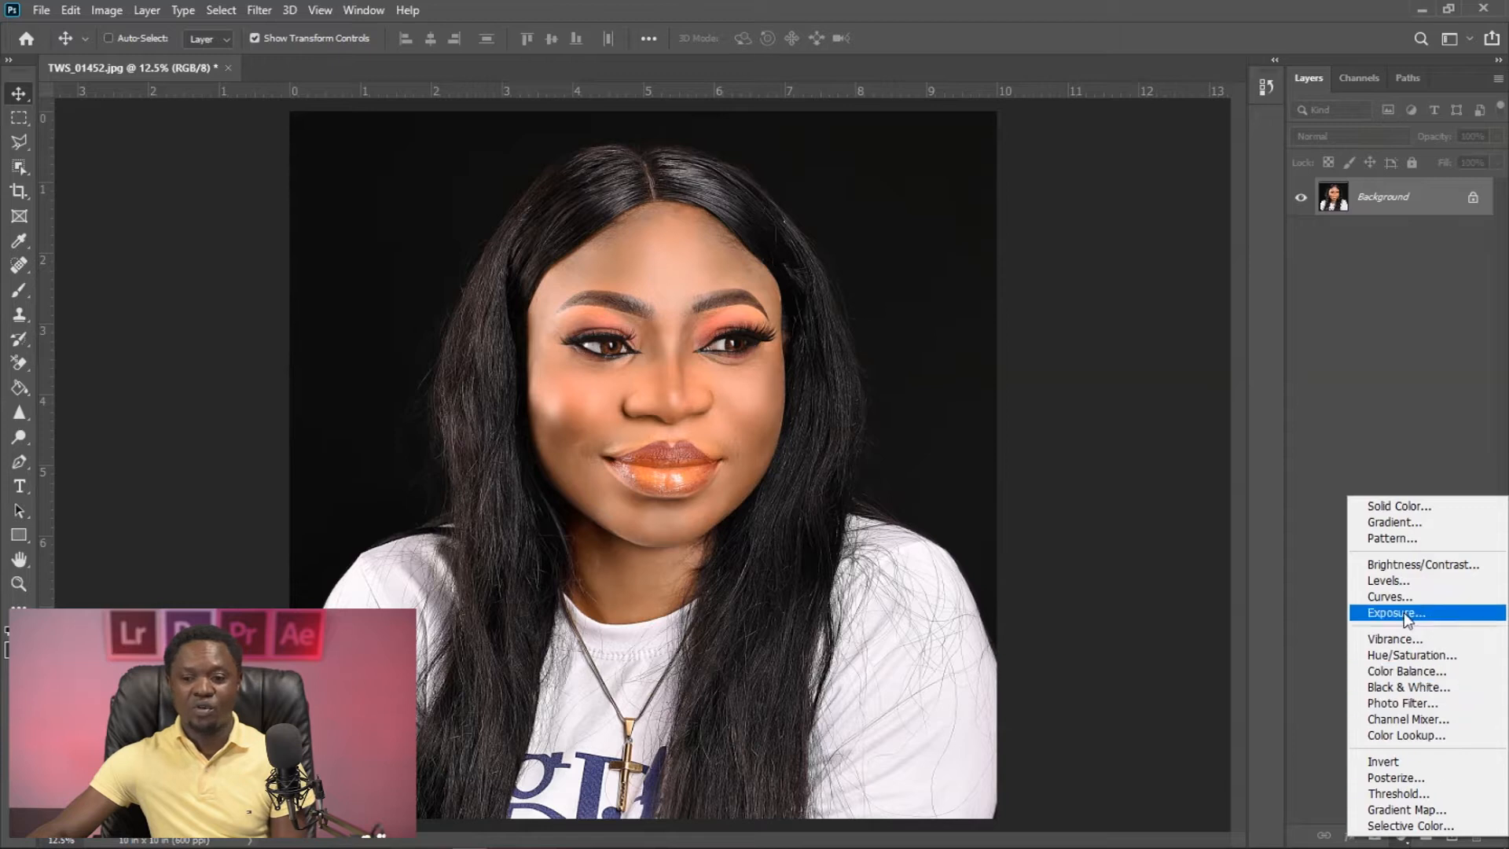
- Add a Curves adjustment layer and brighten the RGB curve's midtones to input 95, output 189
left_click(1390, 597)
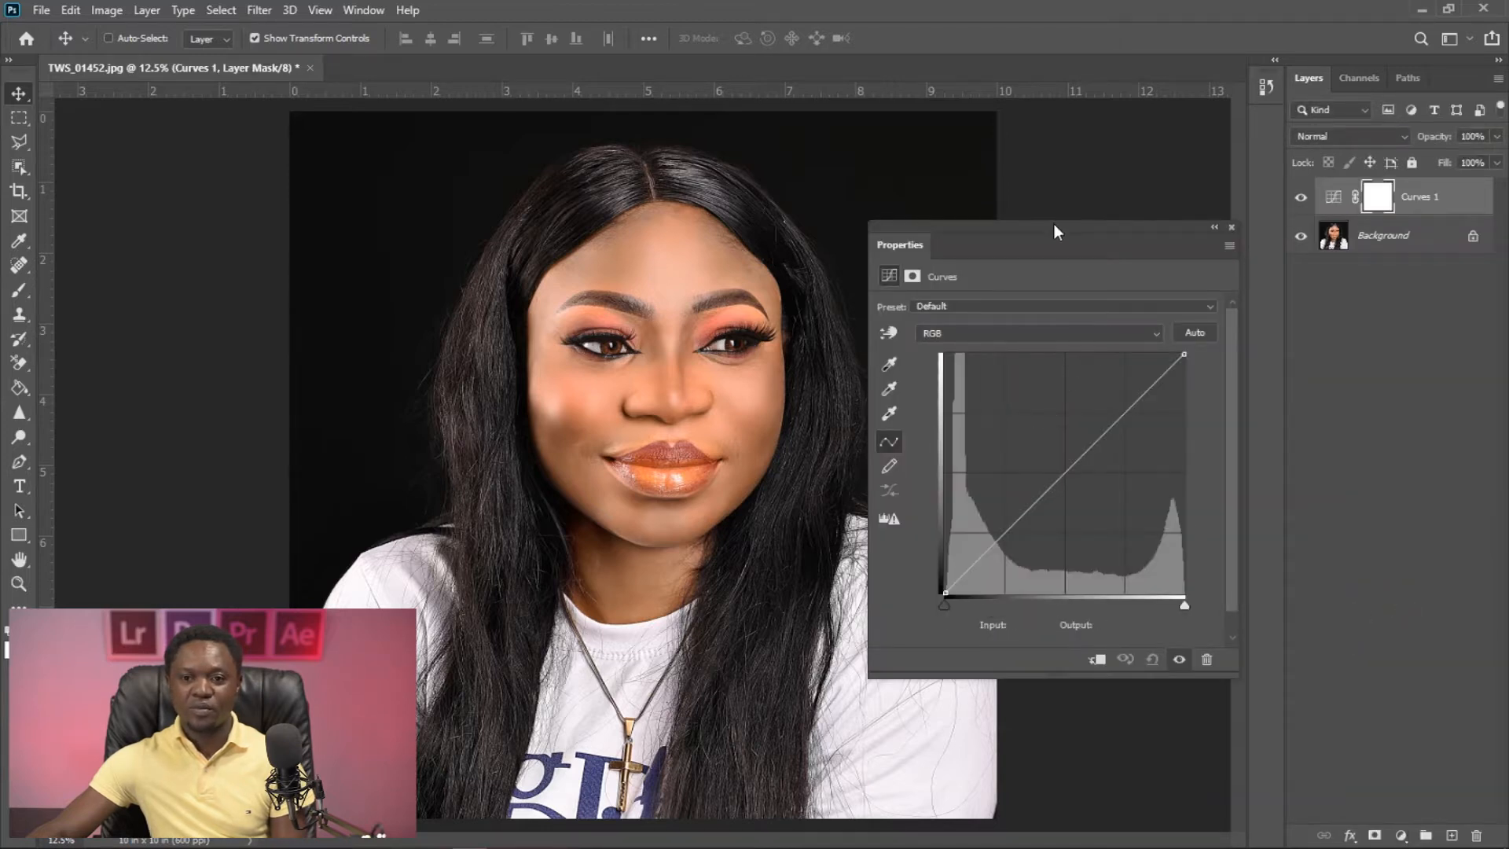
left_click_drag(1054, 224, 1069, 225)
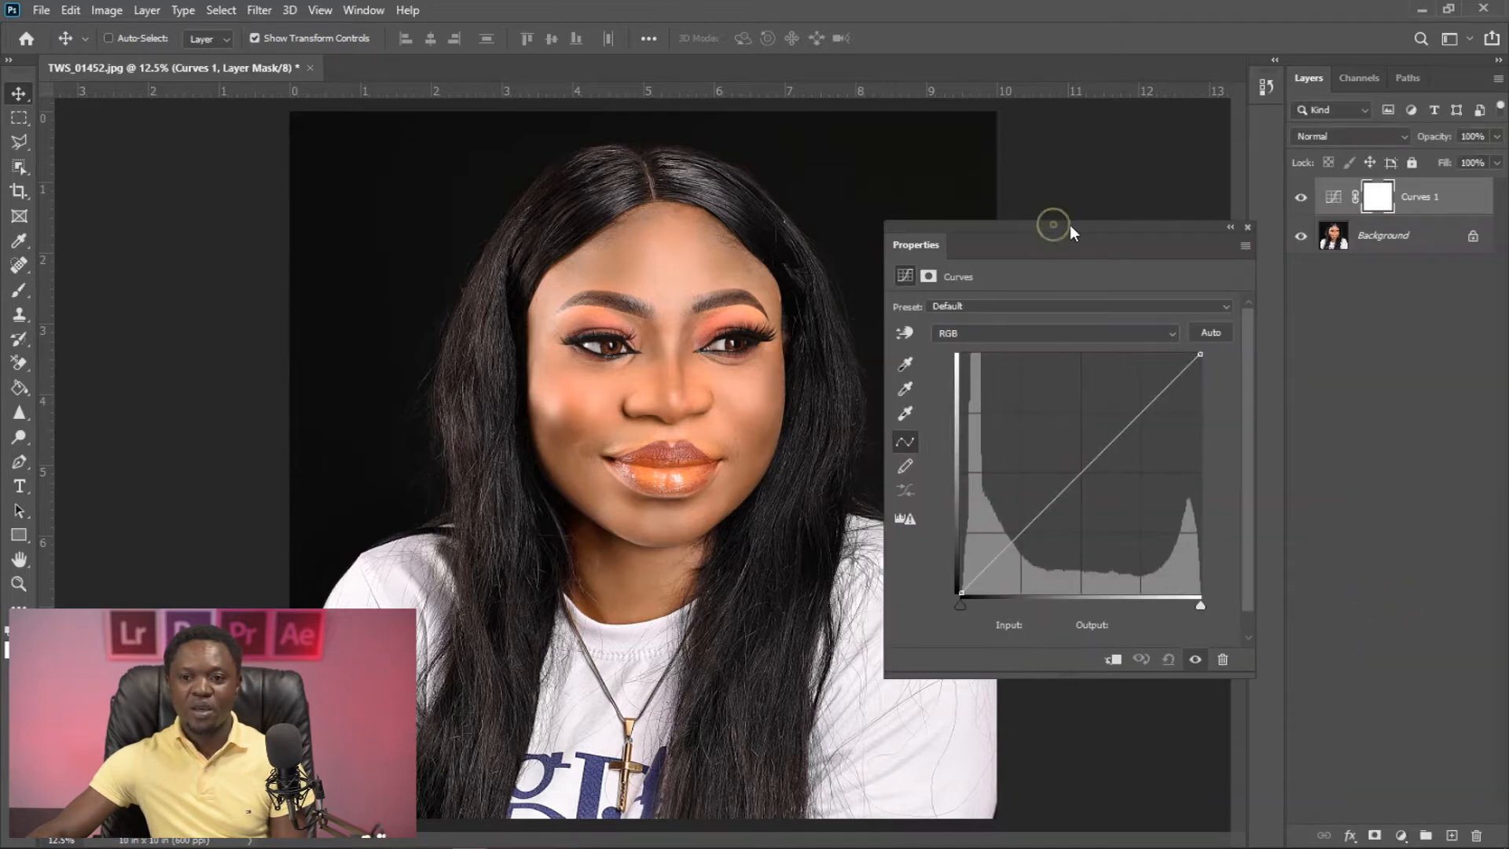
left_click(1081, 472)
left_click_drag(1081, 472, 1051, 414)
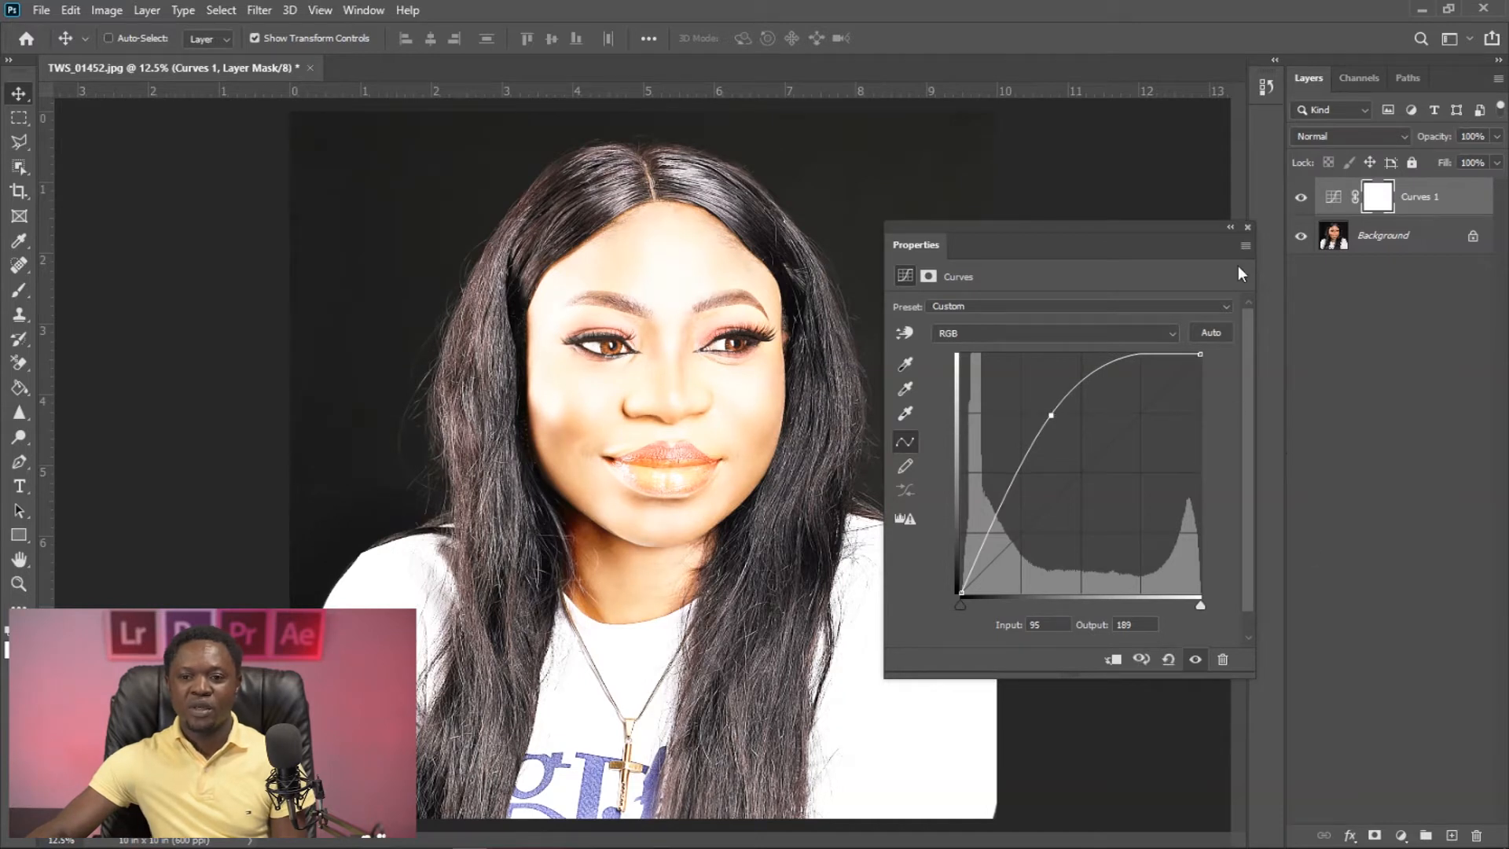
left_click(1248, 227)
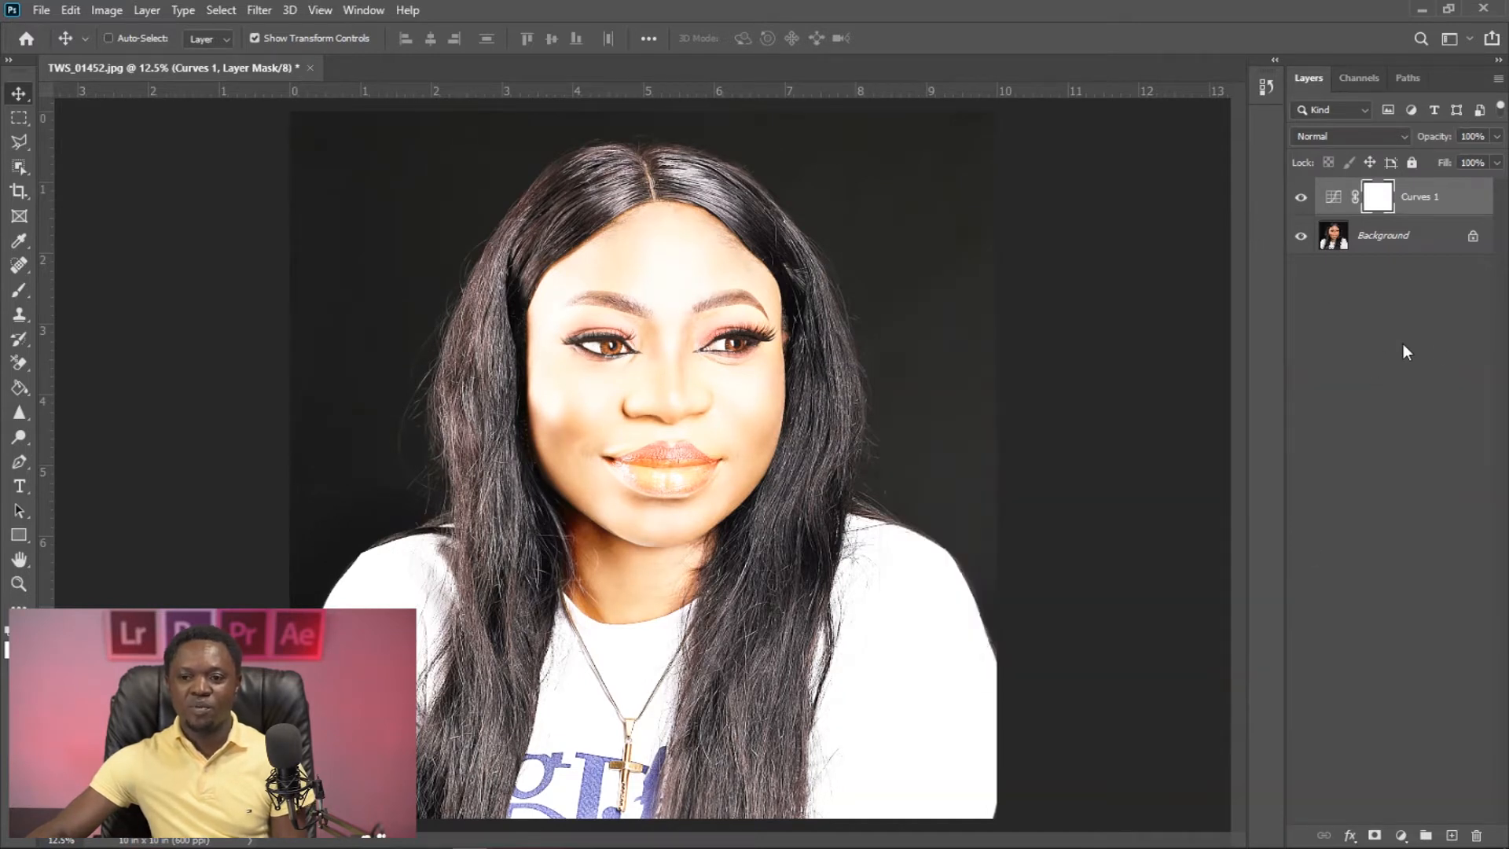
- Set the Curves 1 layer's Blend If to Gray with the Underlying Layer dark slider split at 180 / 229
double_click(1460, 202)
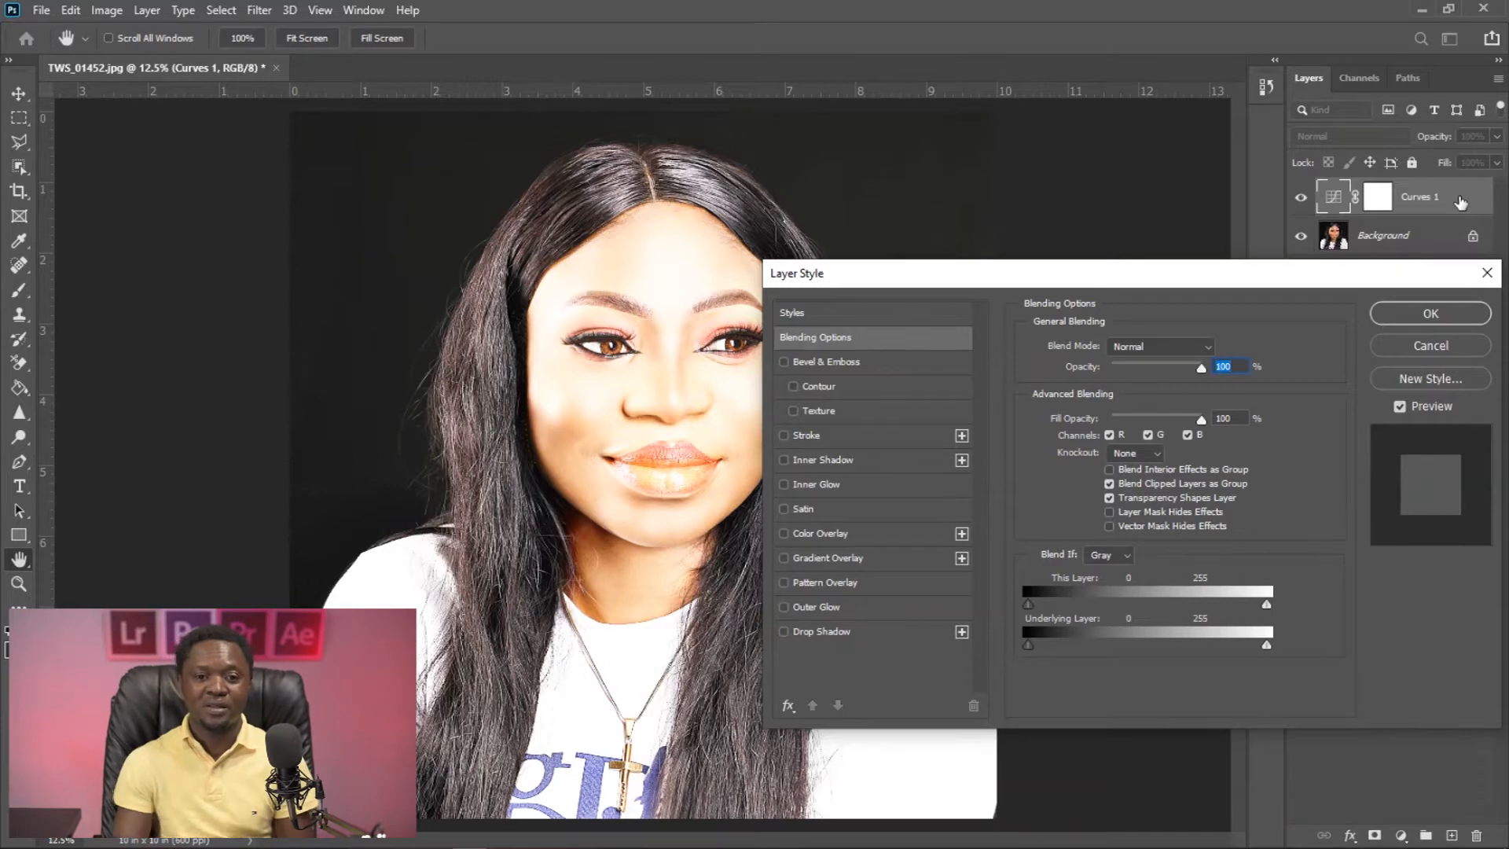
left_click_drag(1228, 277, 1196, 285)
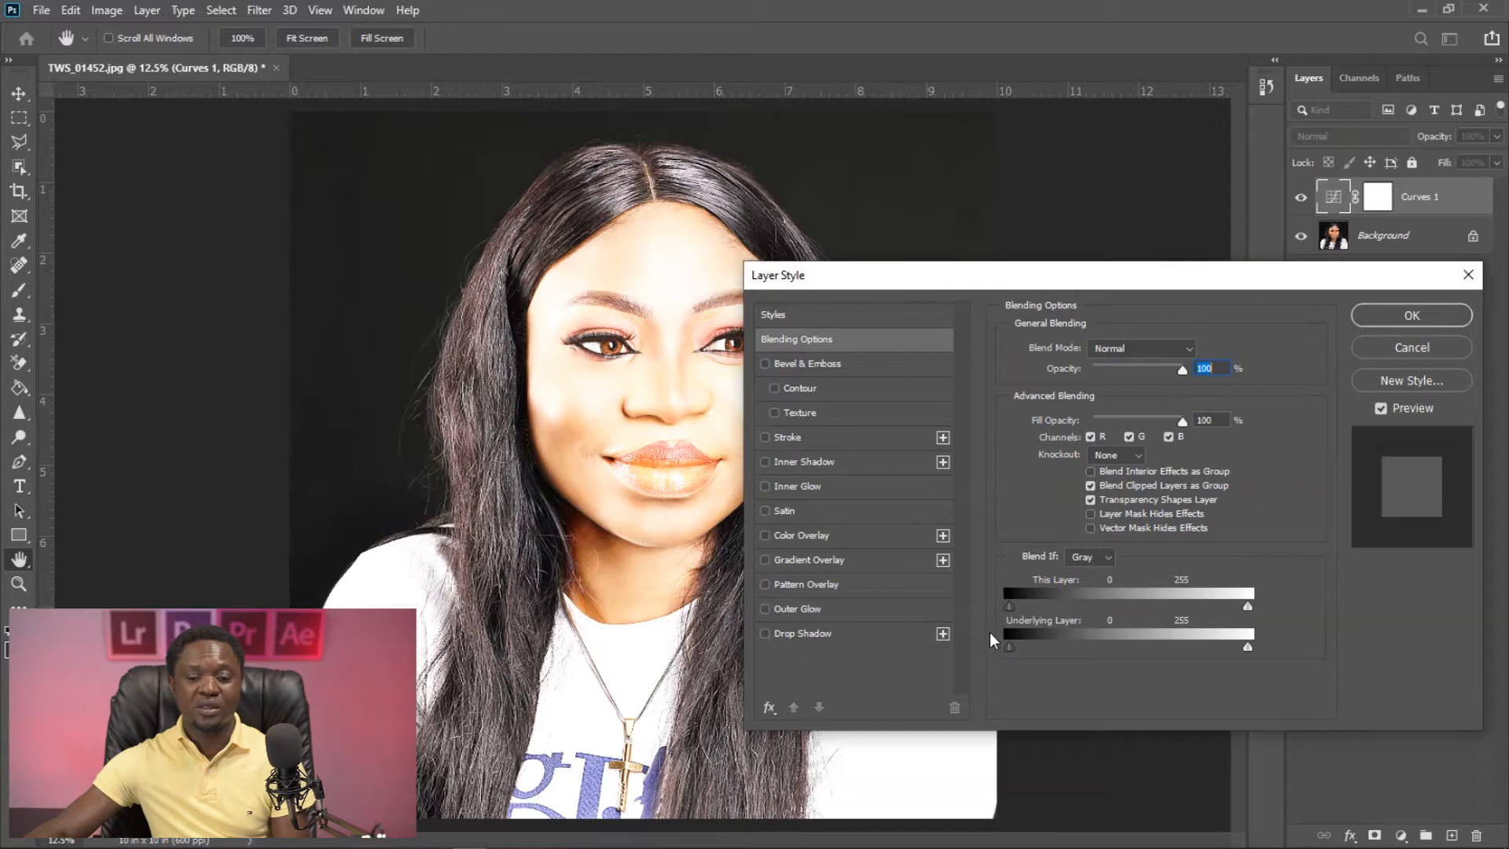
left_click_drag(1008, 646, 1178, 618)
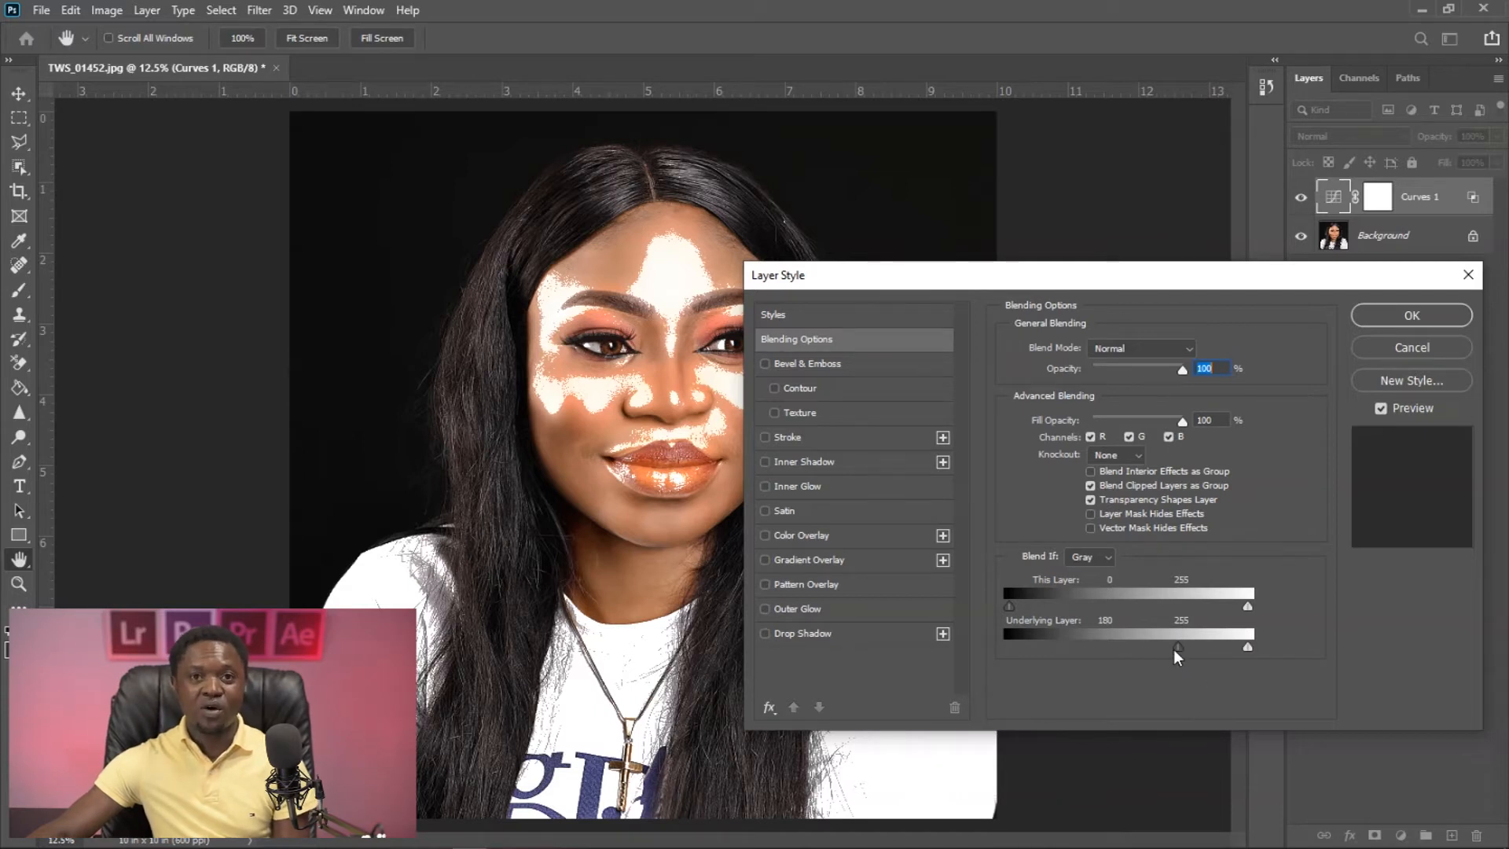
key("alt")
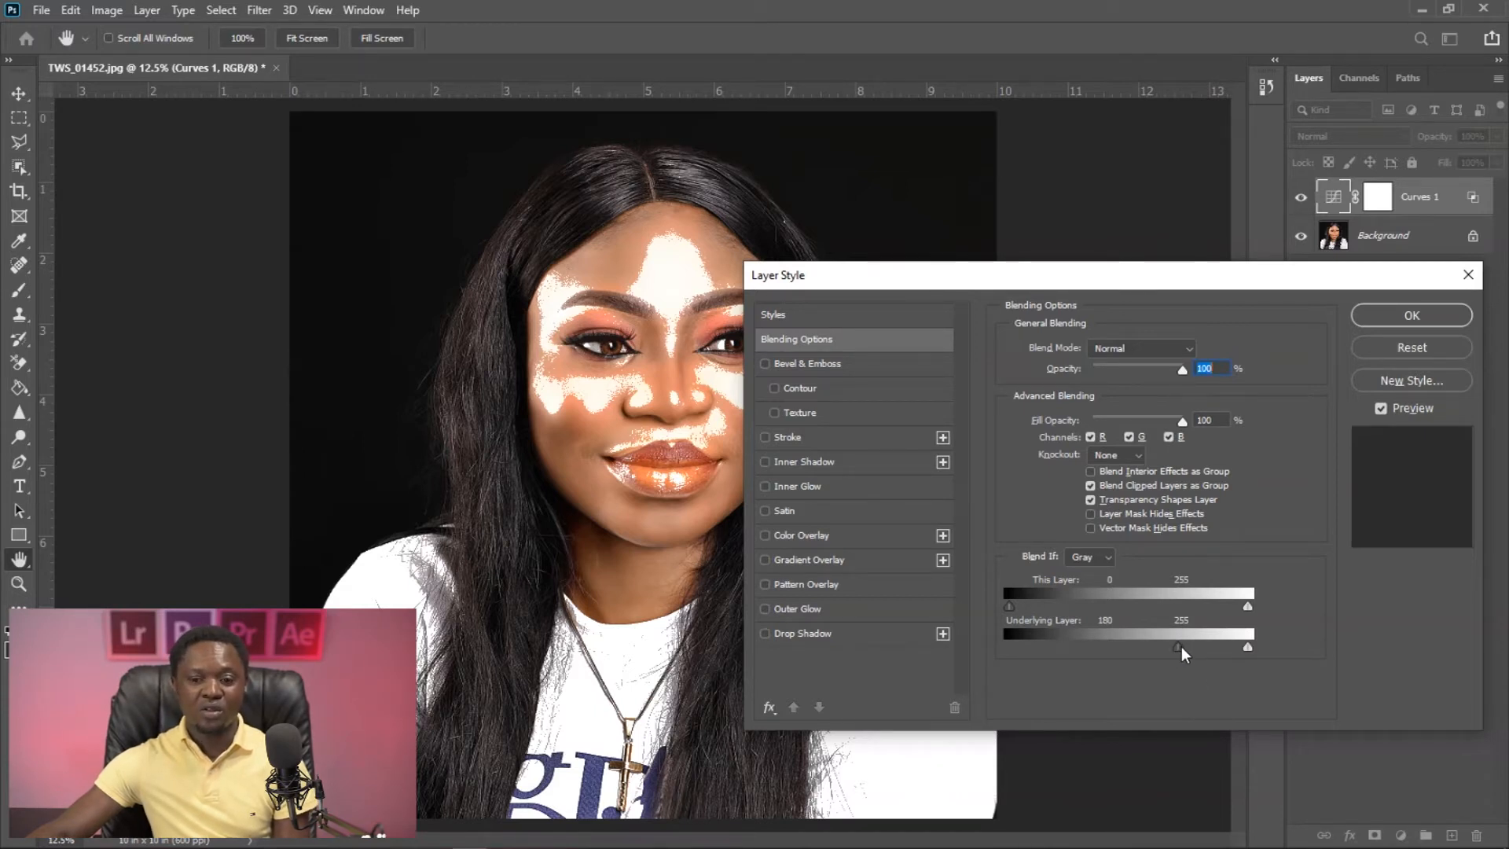
left_click_drag(1182, 646, 1219, 645)
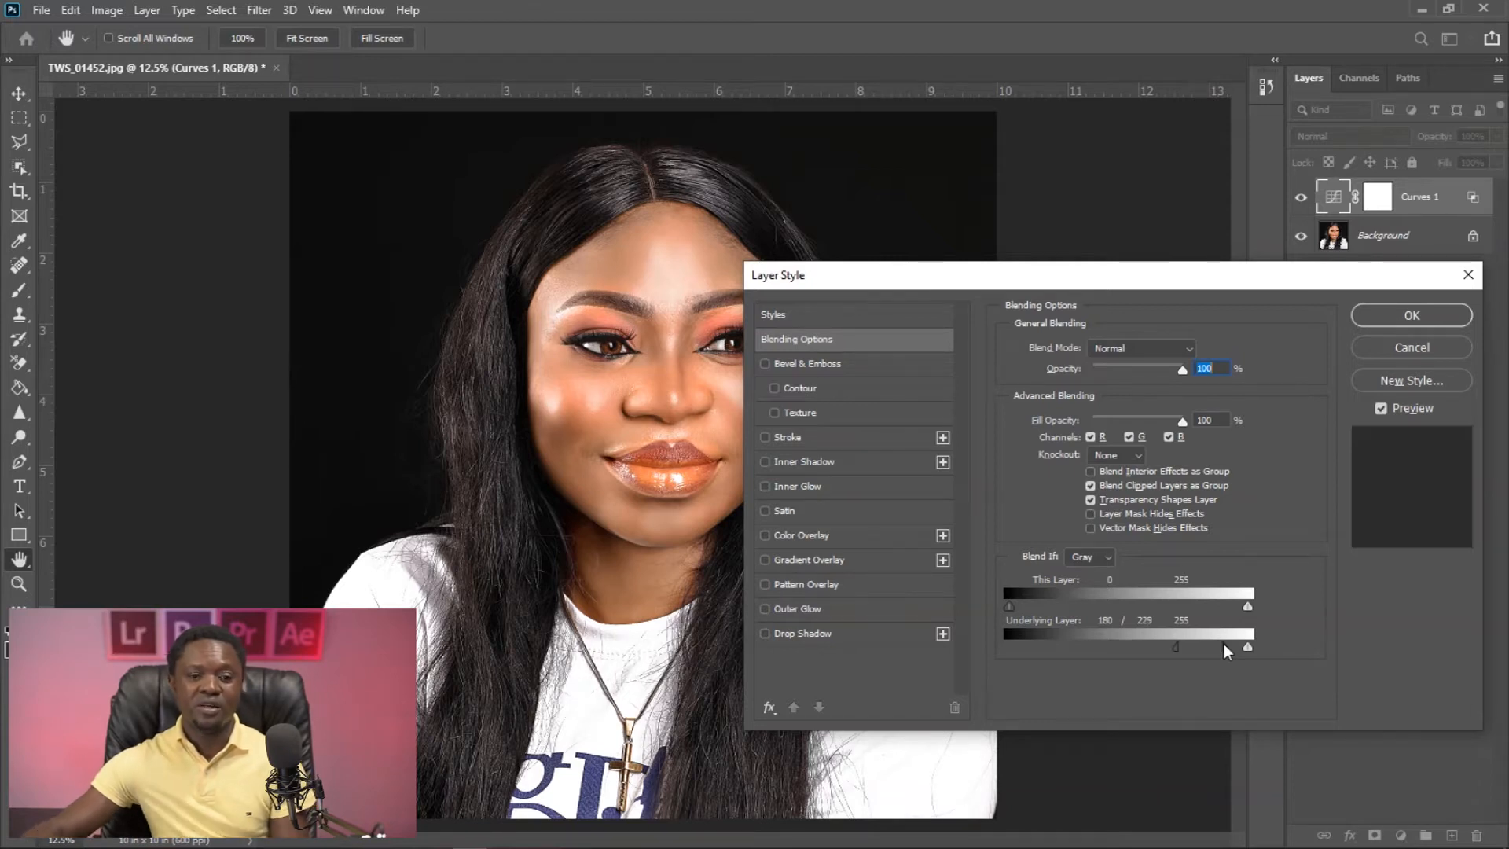
left_click(1388, 319)
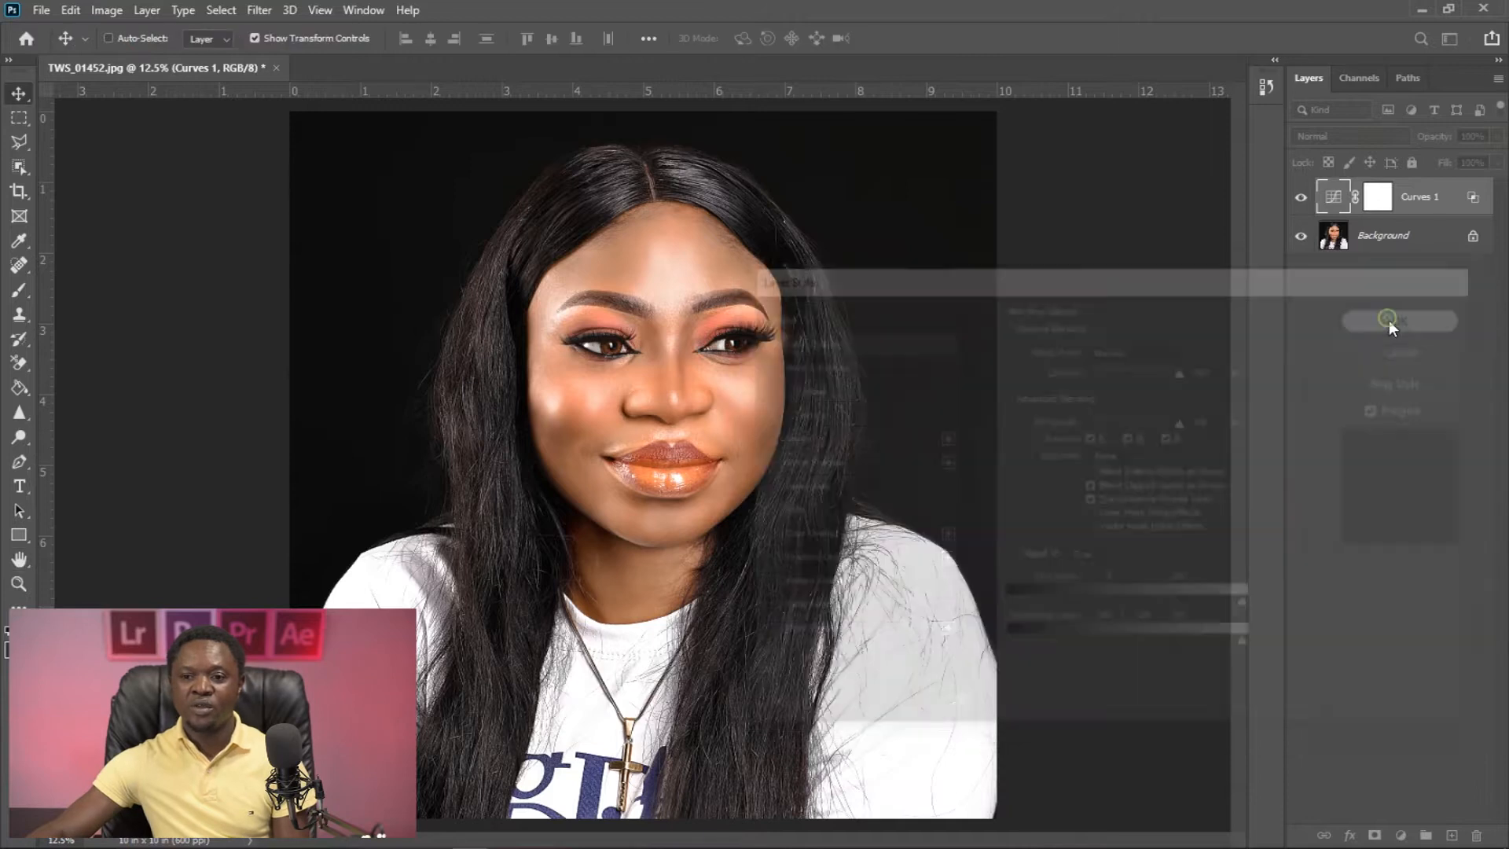
- Invert the Curves 1 layer mask to black and duplicate the layer eleven times
left_click(1383, 200)
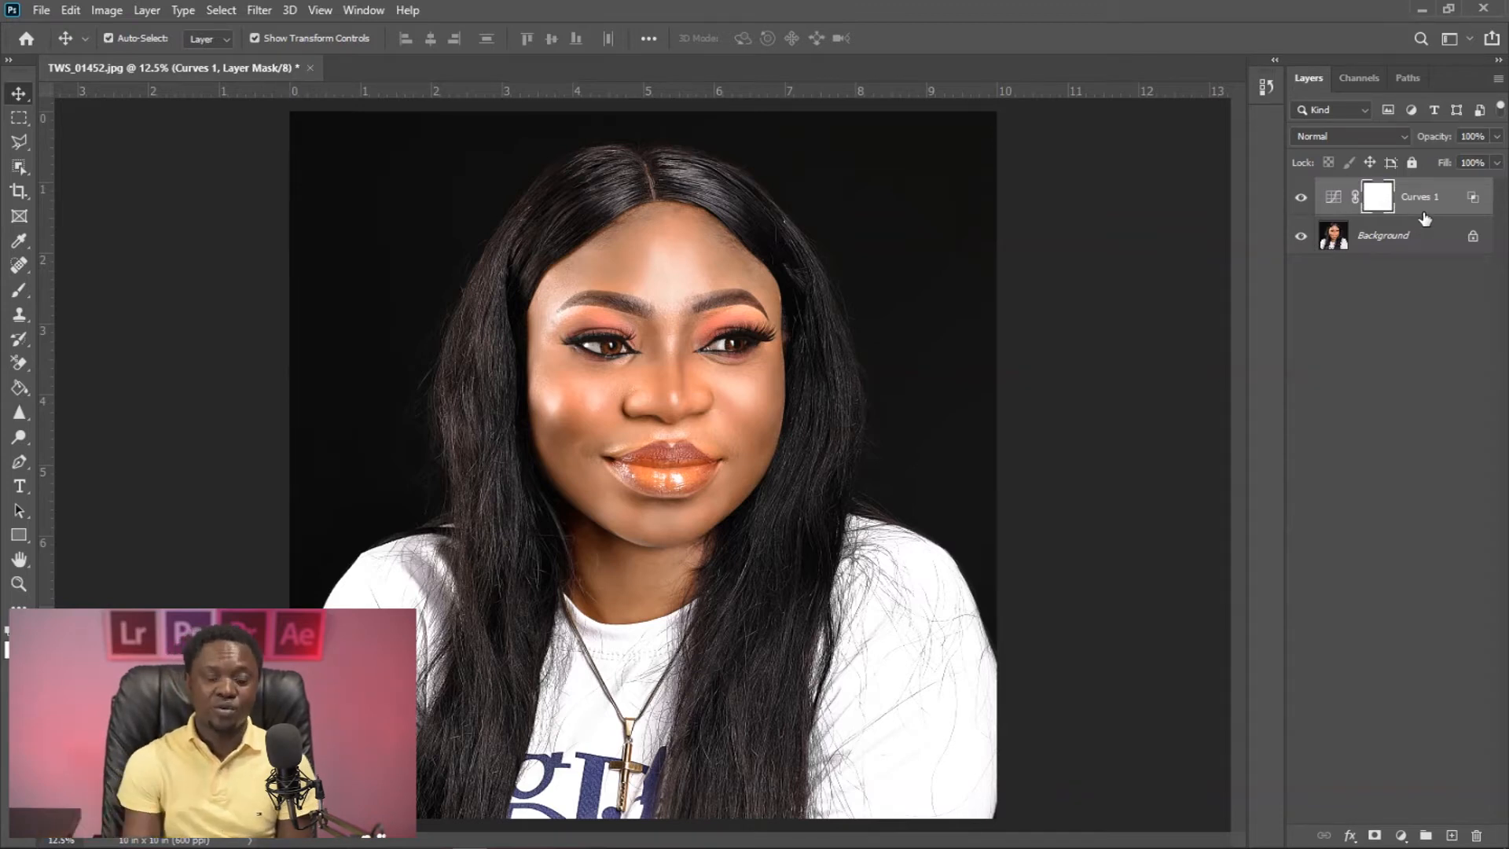
key("ctrl+i")
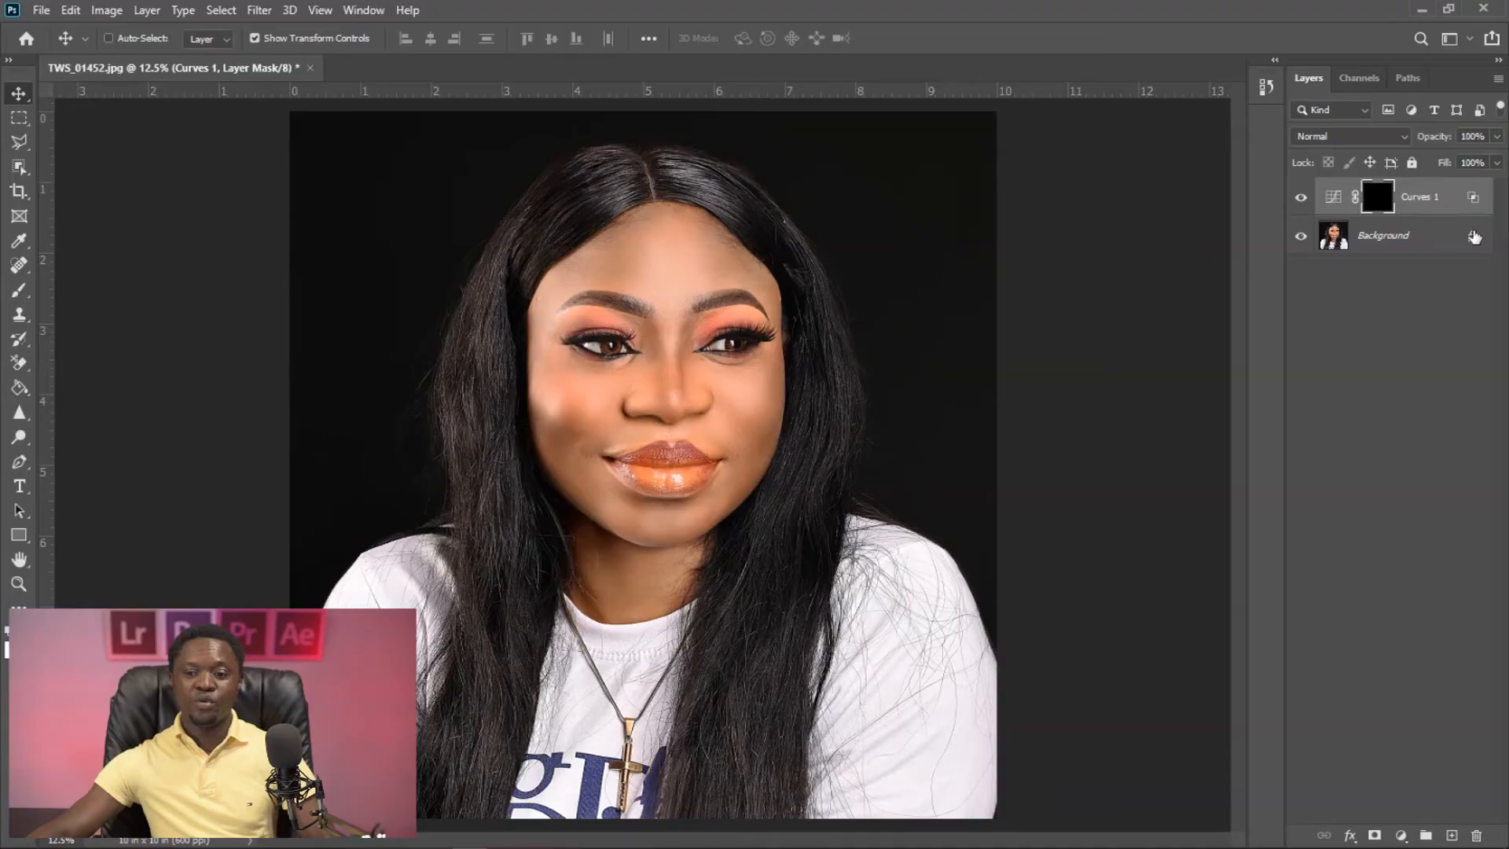
left_click(1452, 196)
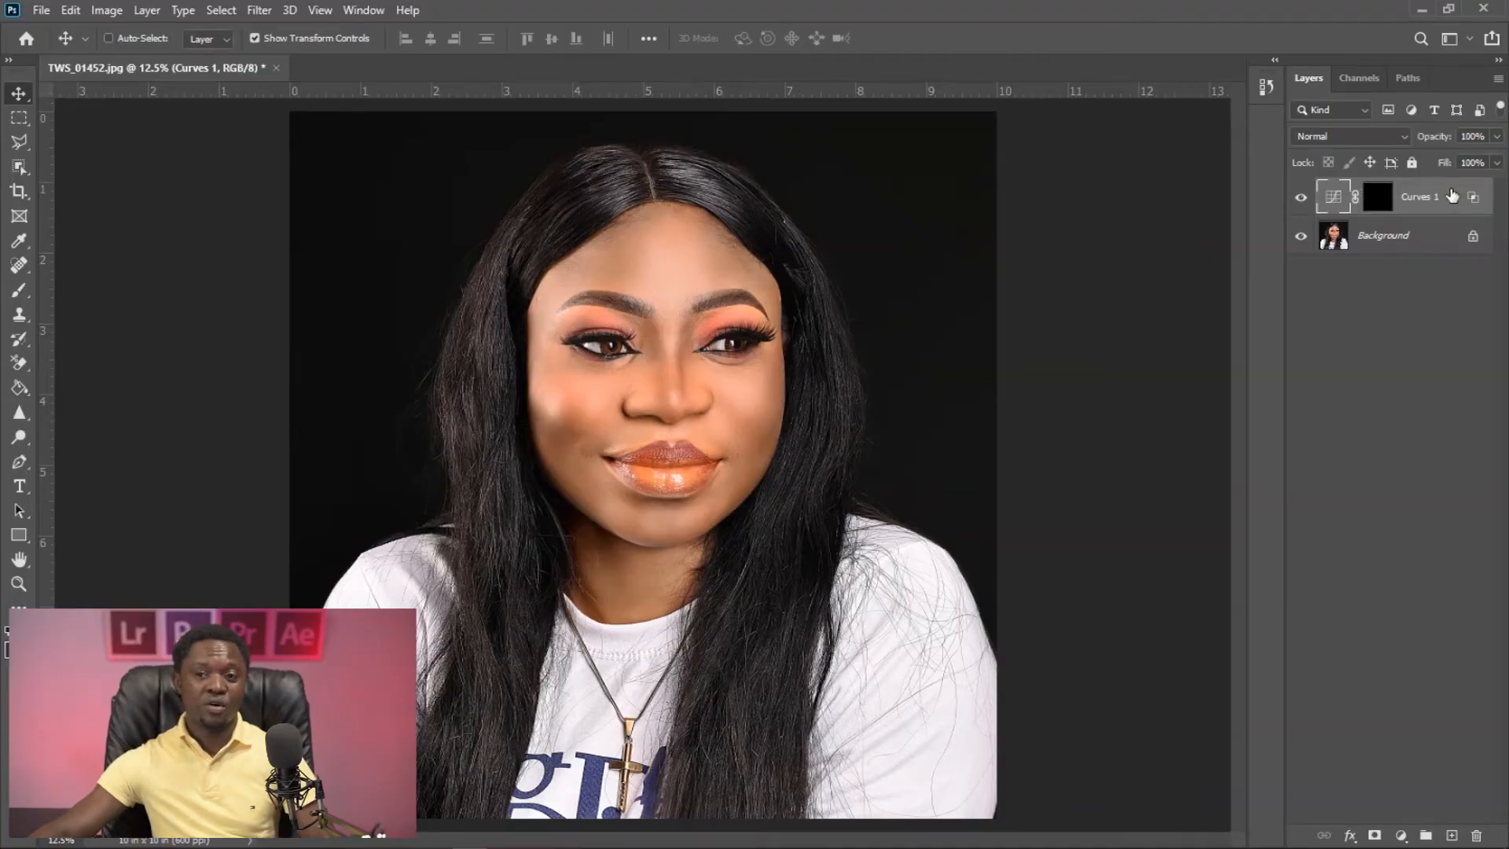
key("ctrl")
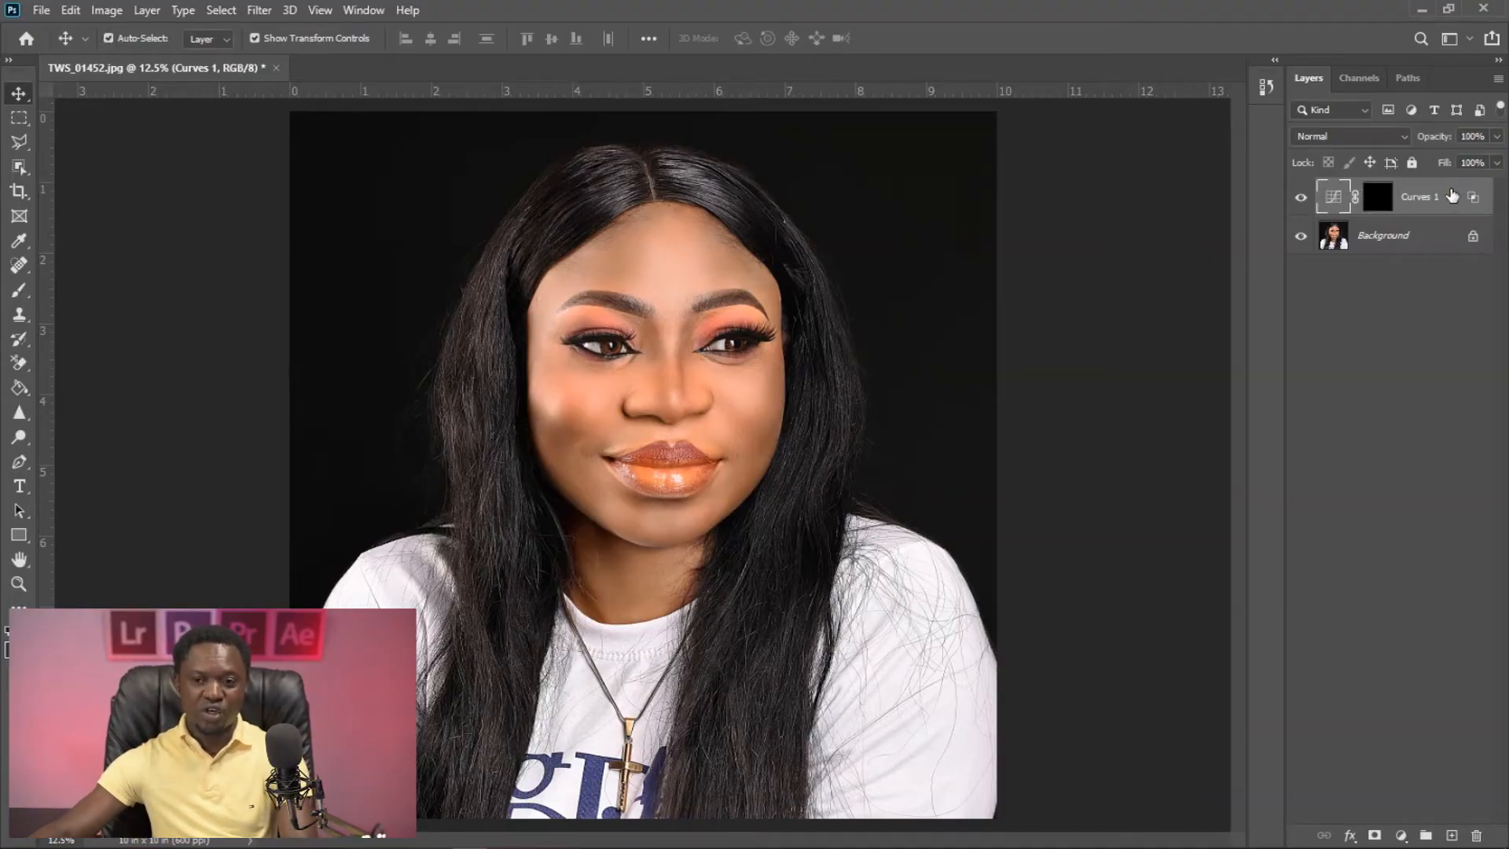
key("ctrl+j")
key("ctrl+j")
key("ctrl+j")
key("ctrl+j")
key("ctrl+j")
key("ctrl+j")
key("ctrl+j")
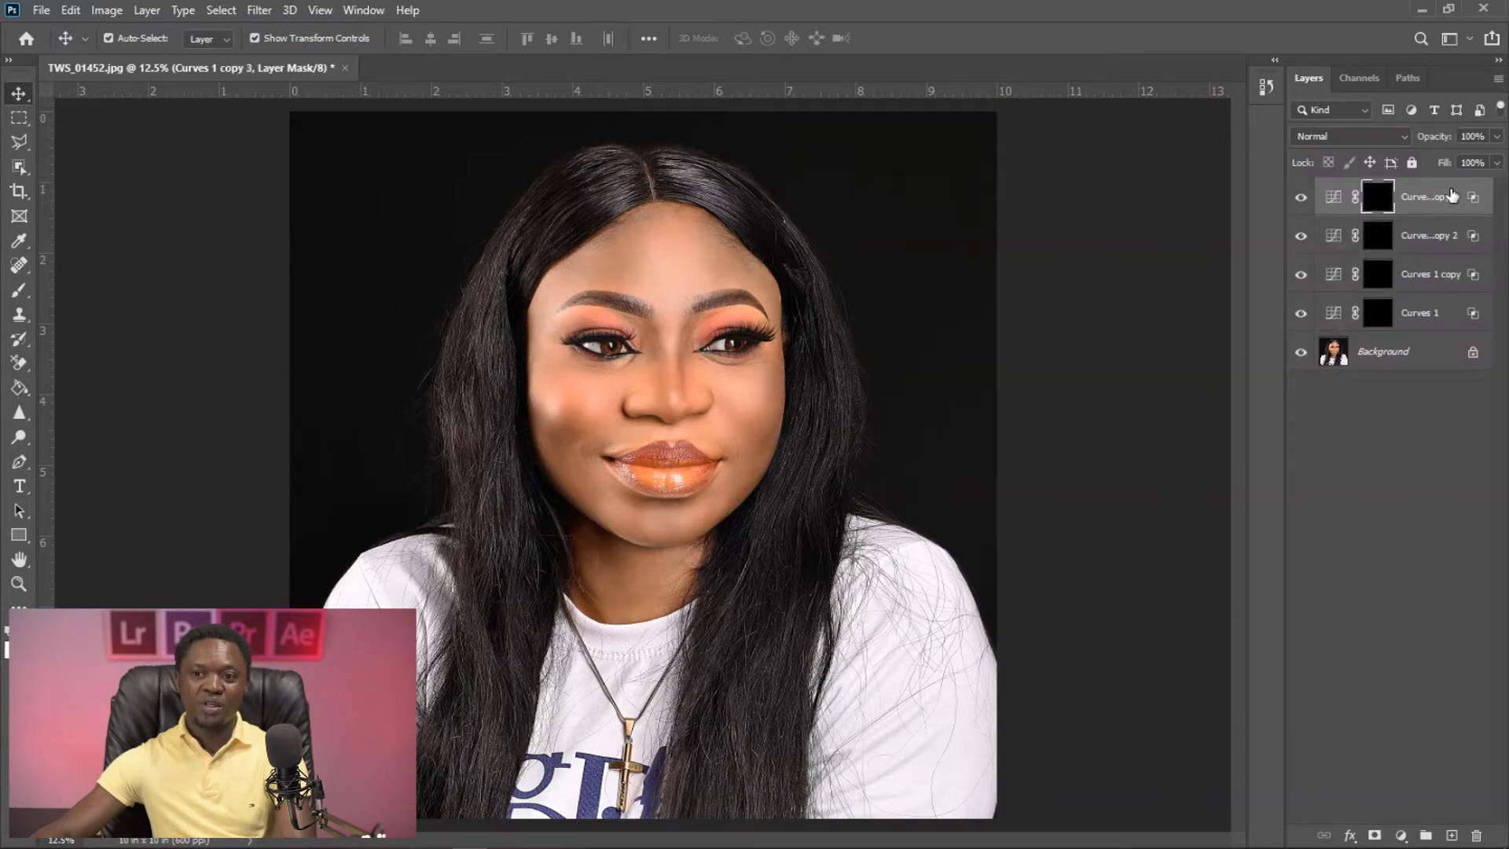
key("ctrl+j")
key("ctrl+j")
key("ctrl+j")
key("ctrl+j")
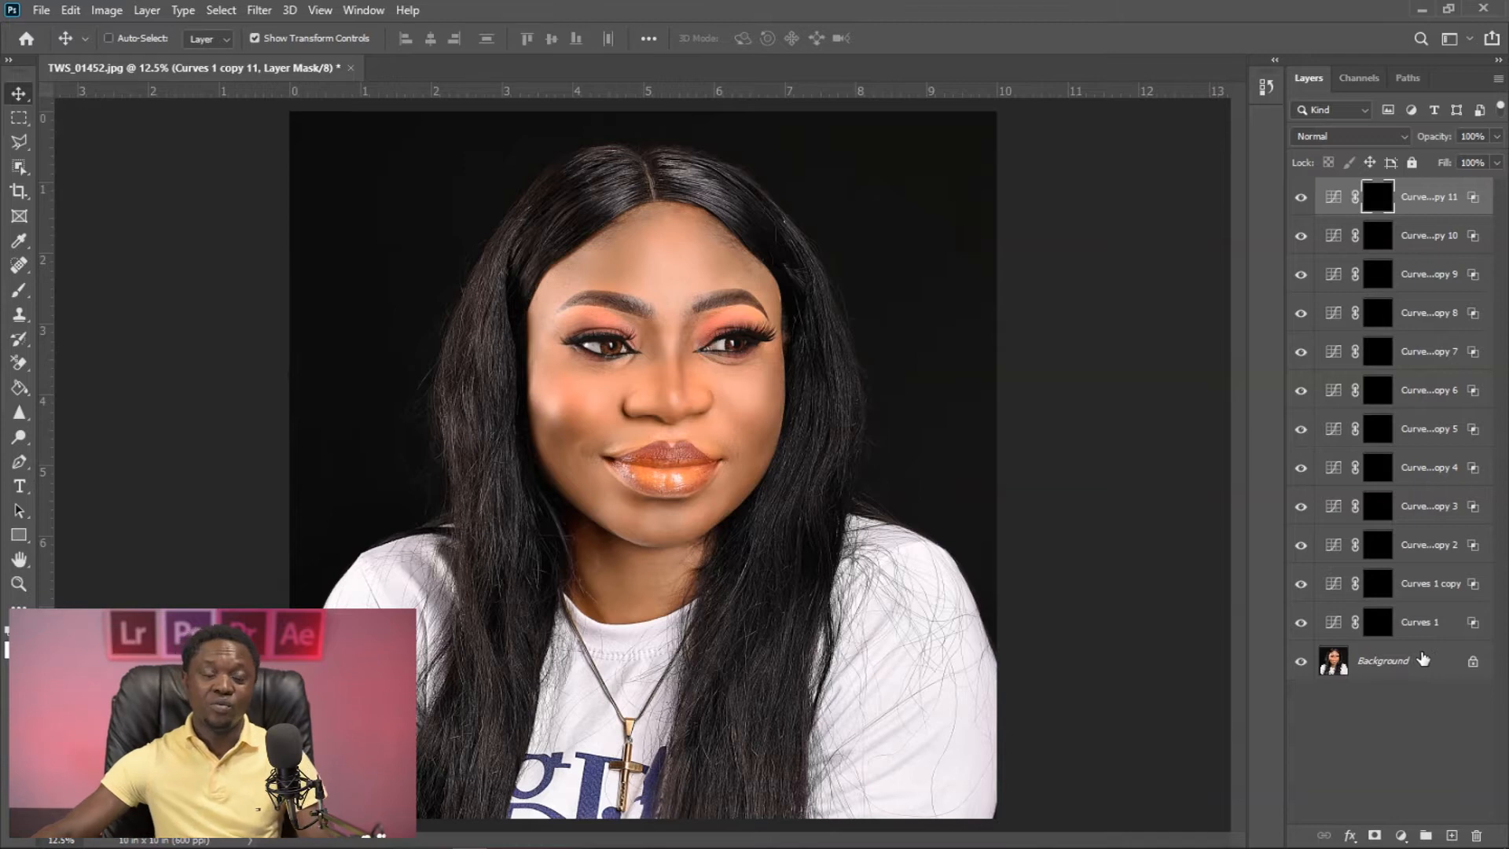
- Disable the Curves 1 layer mask and set the layer's Blend If Underlying Layer dark slider to a 186 / 228 split
left_click(1379, 624)
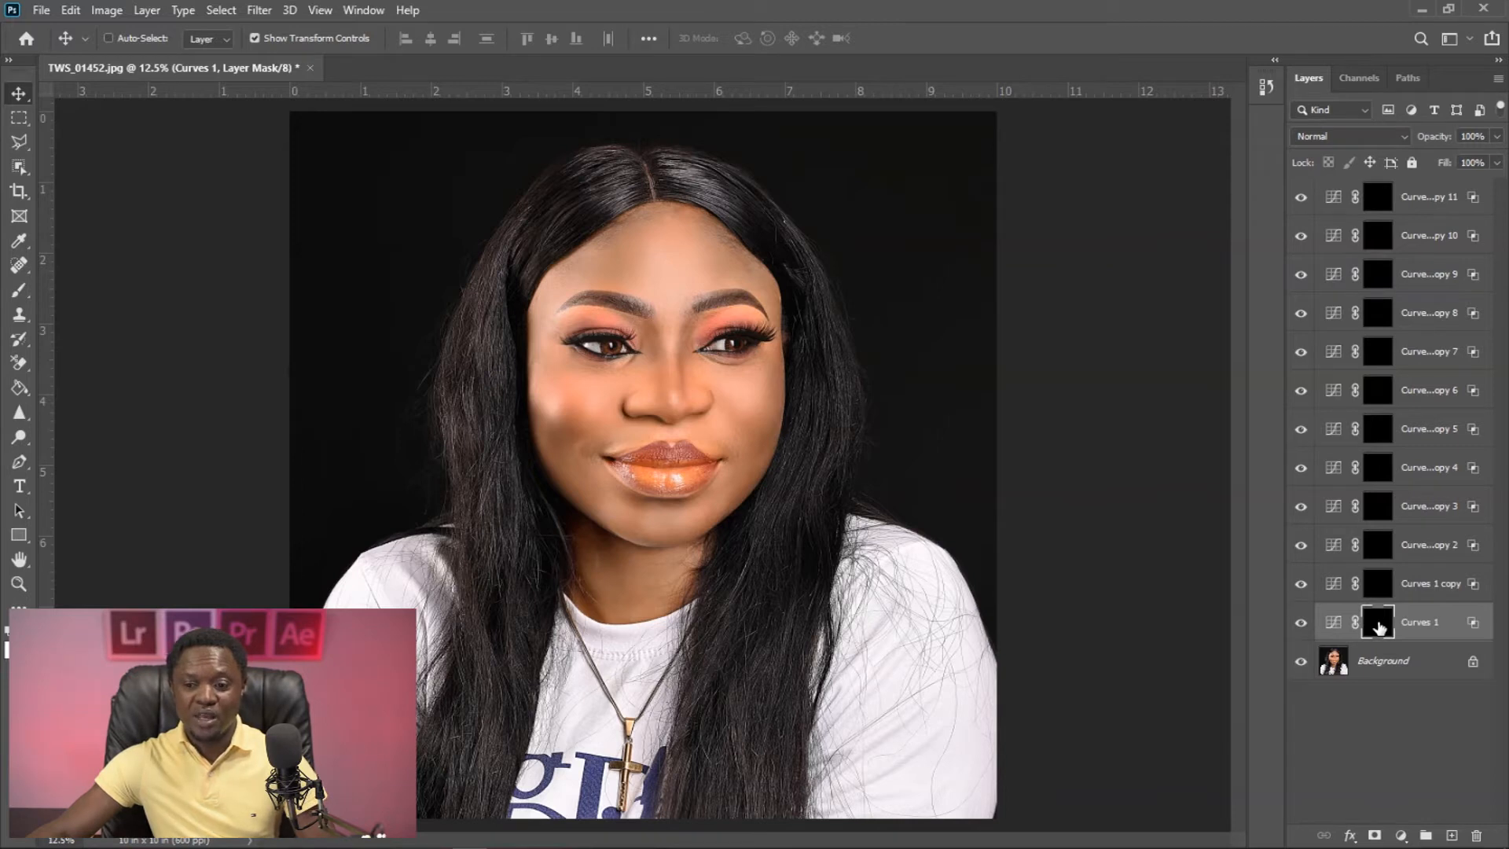
left_click(1379, 627, "shift")
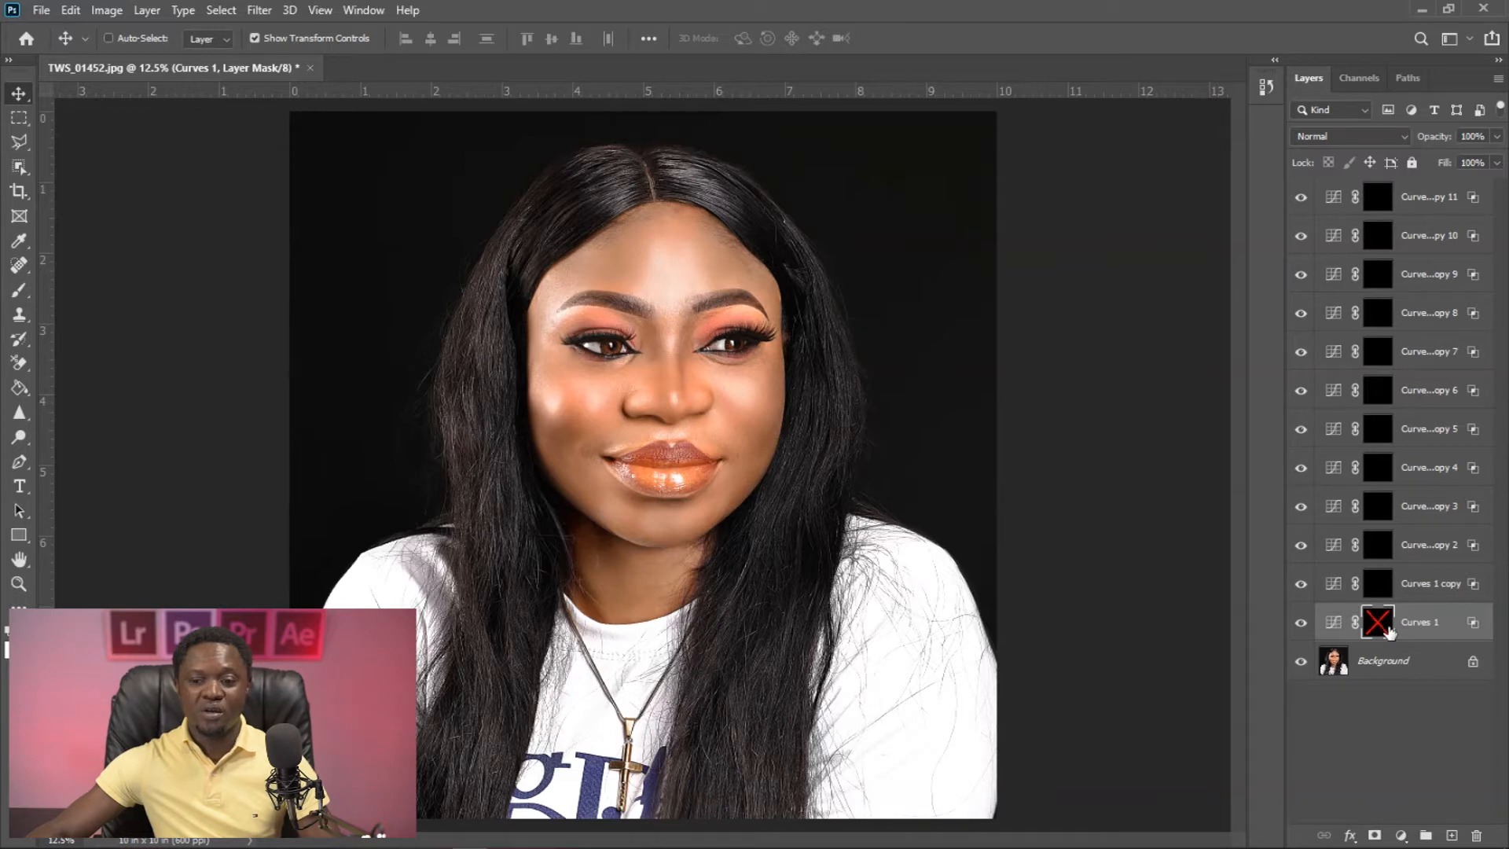
double_click(1475, 626)
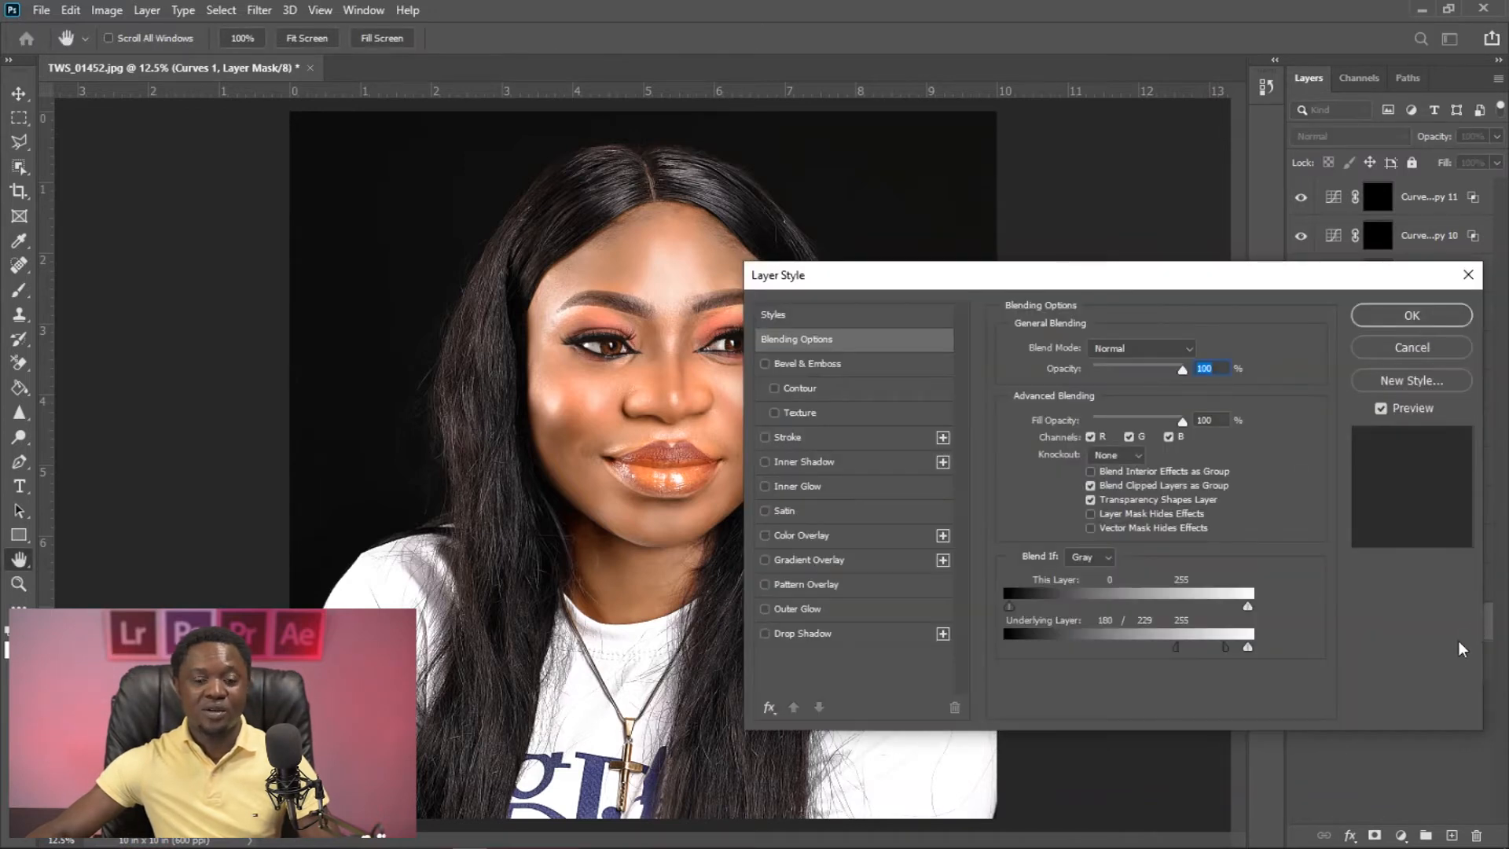
left_click_drag(1149, 283, 1196, 262)
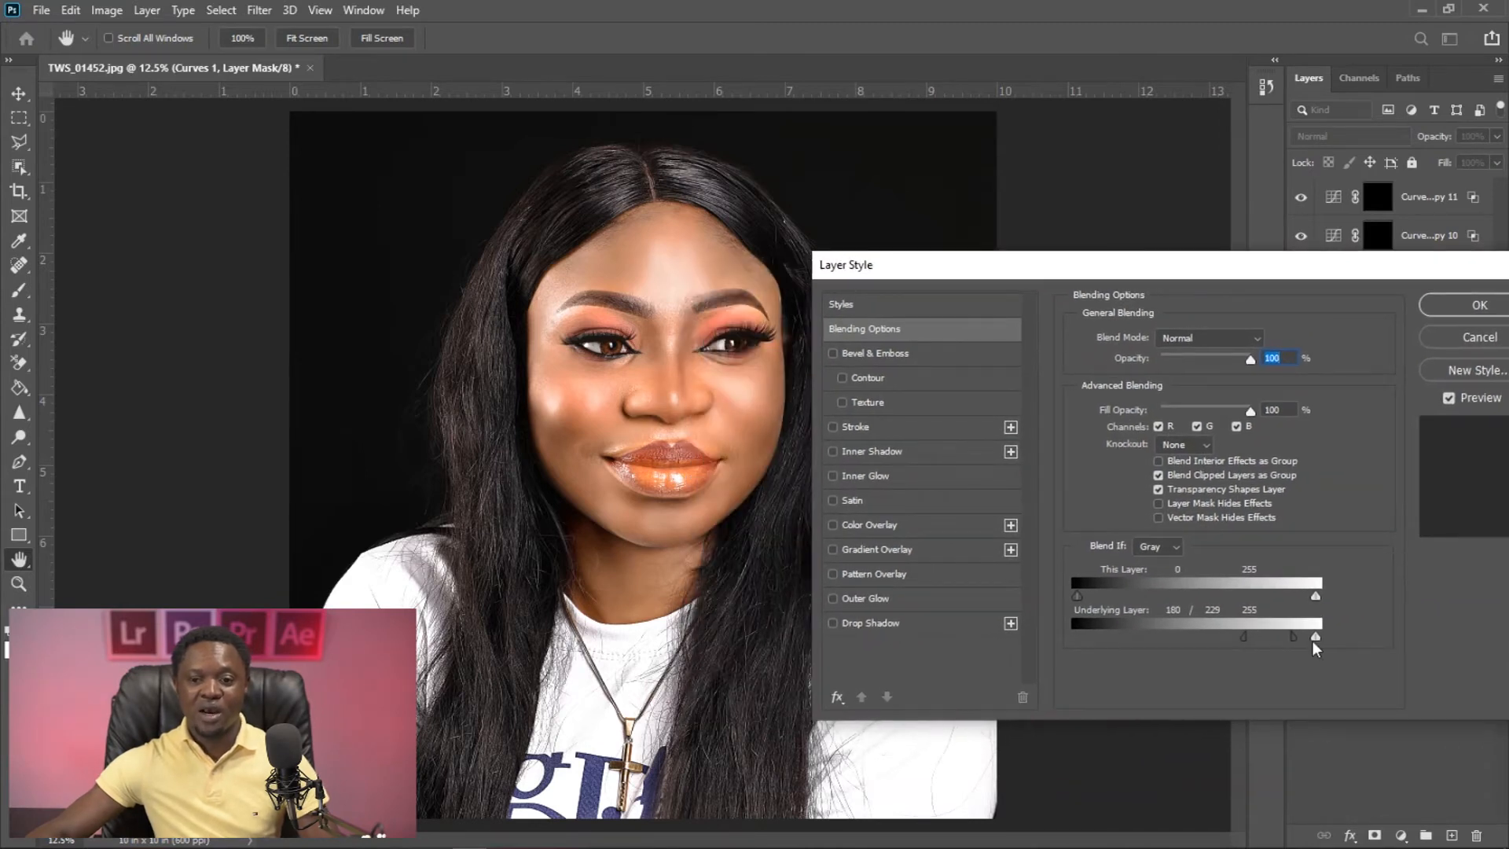
left_click_drag(1295, 638, 1254, 635)
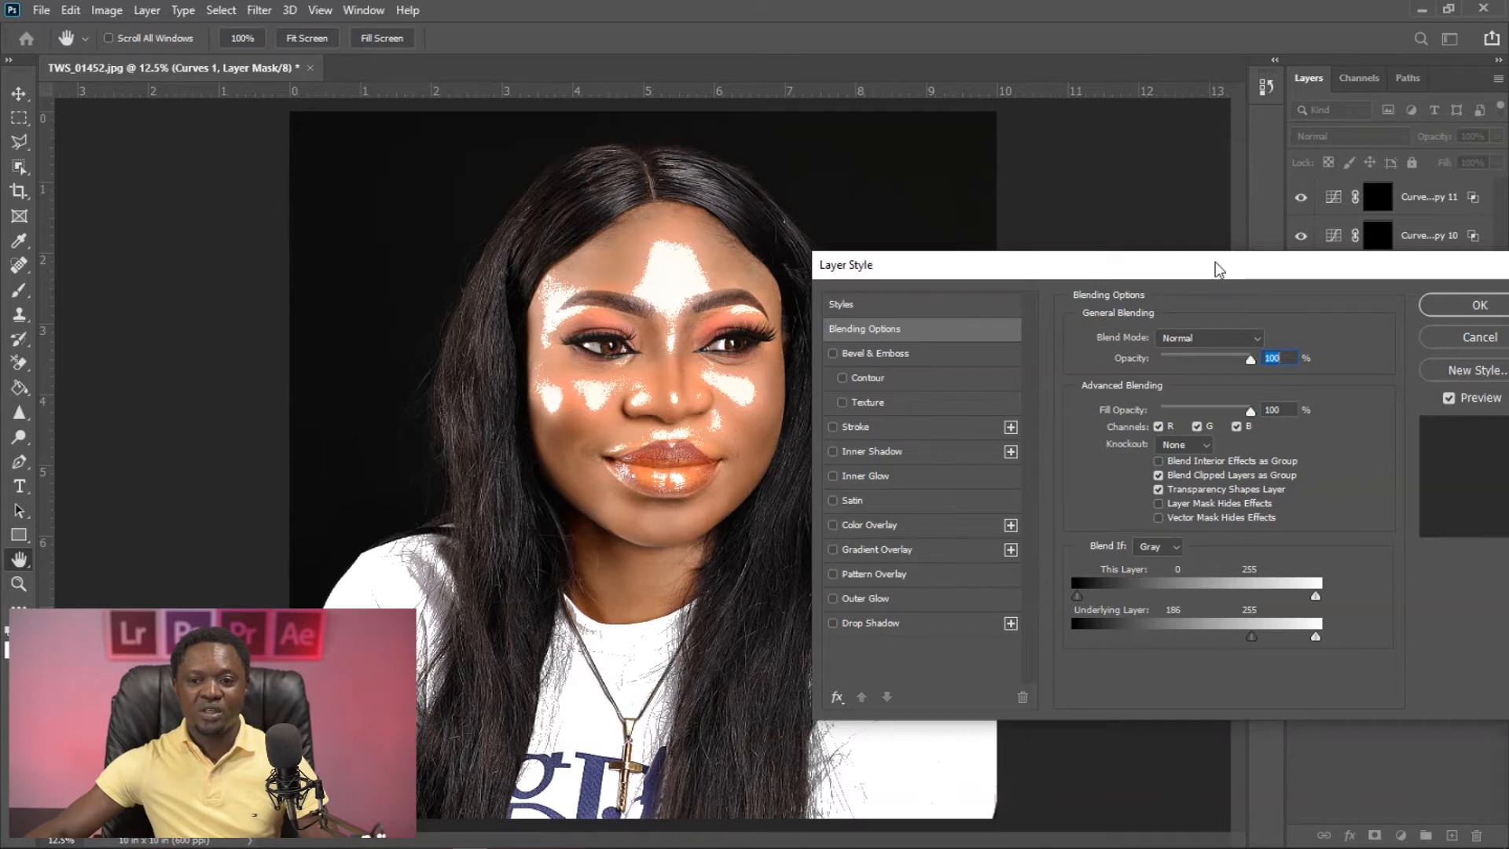
left_click_drag(1218, 268, 1201, 268)
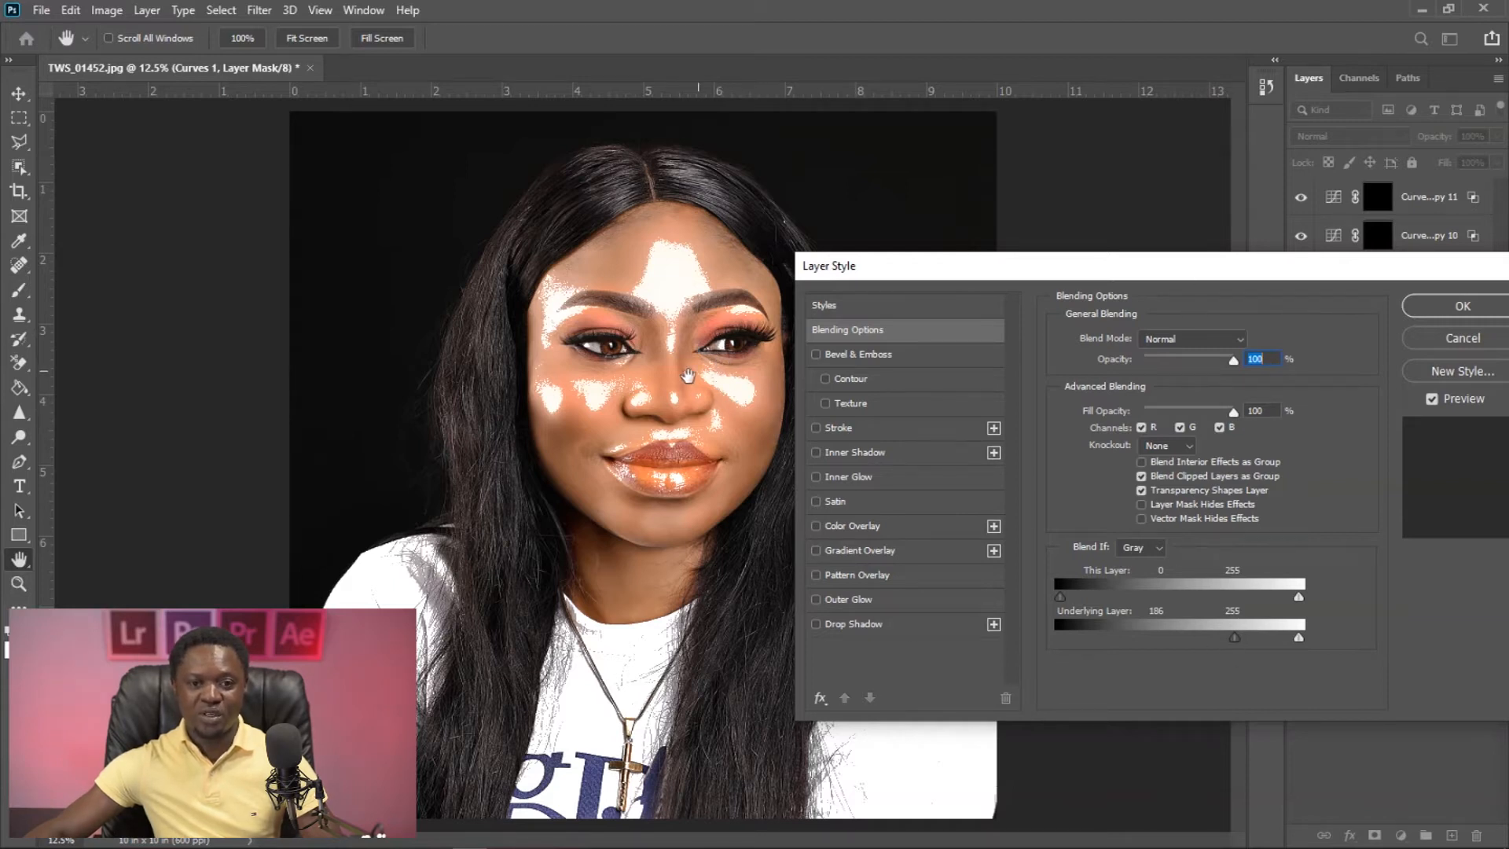
key("alt")
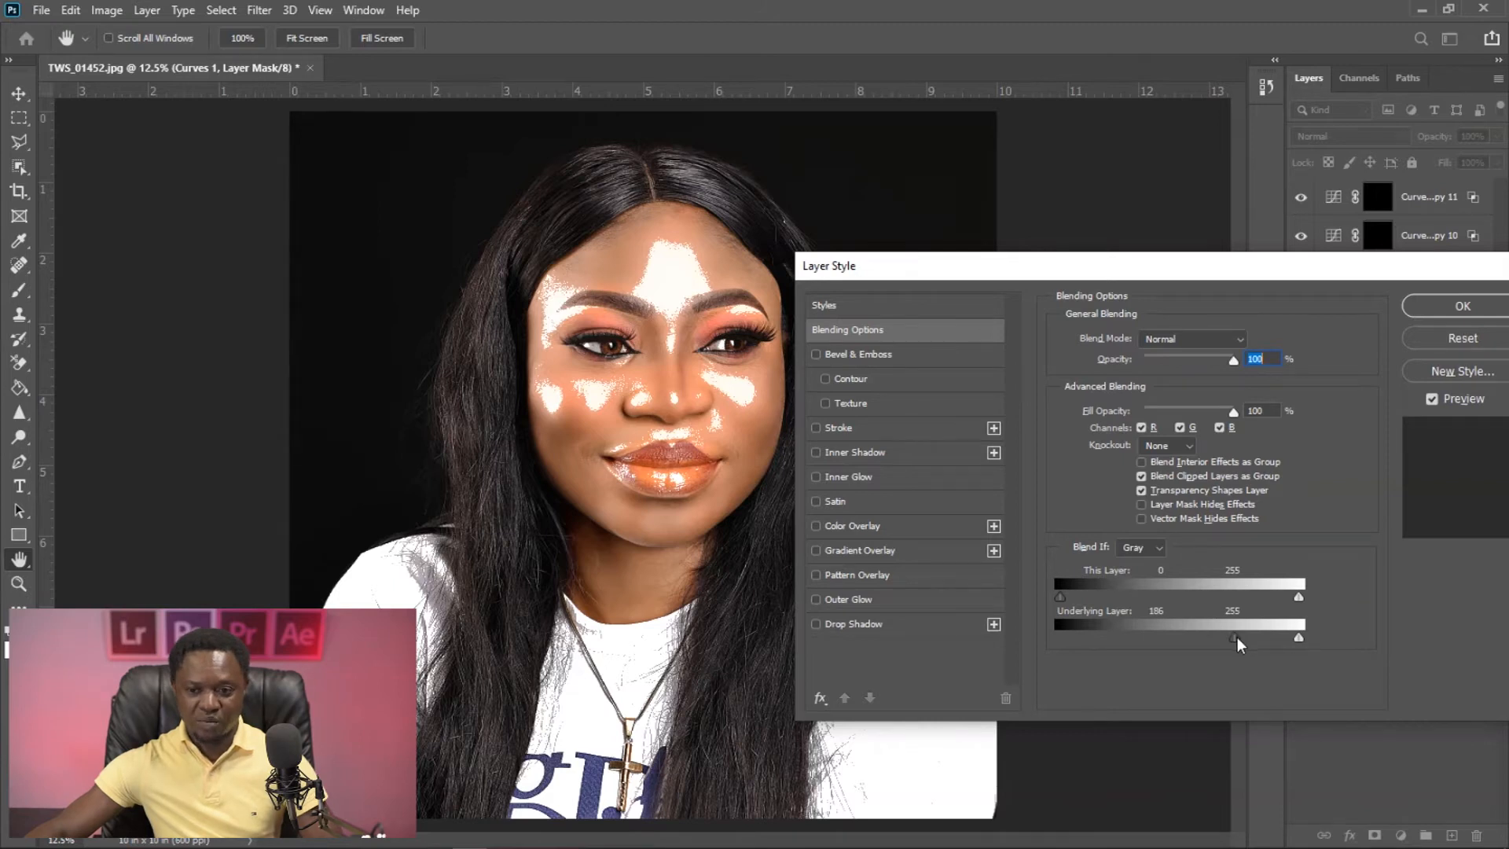
left_click_drag(1238, 638, 1271, 635)
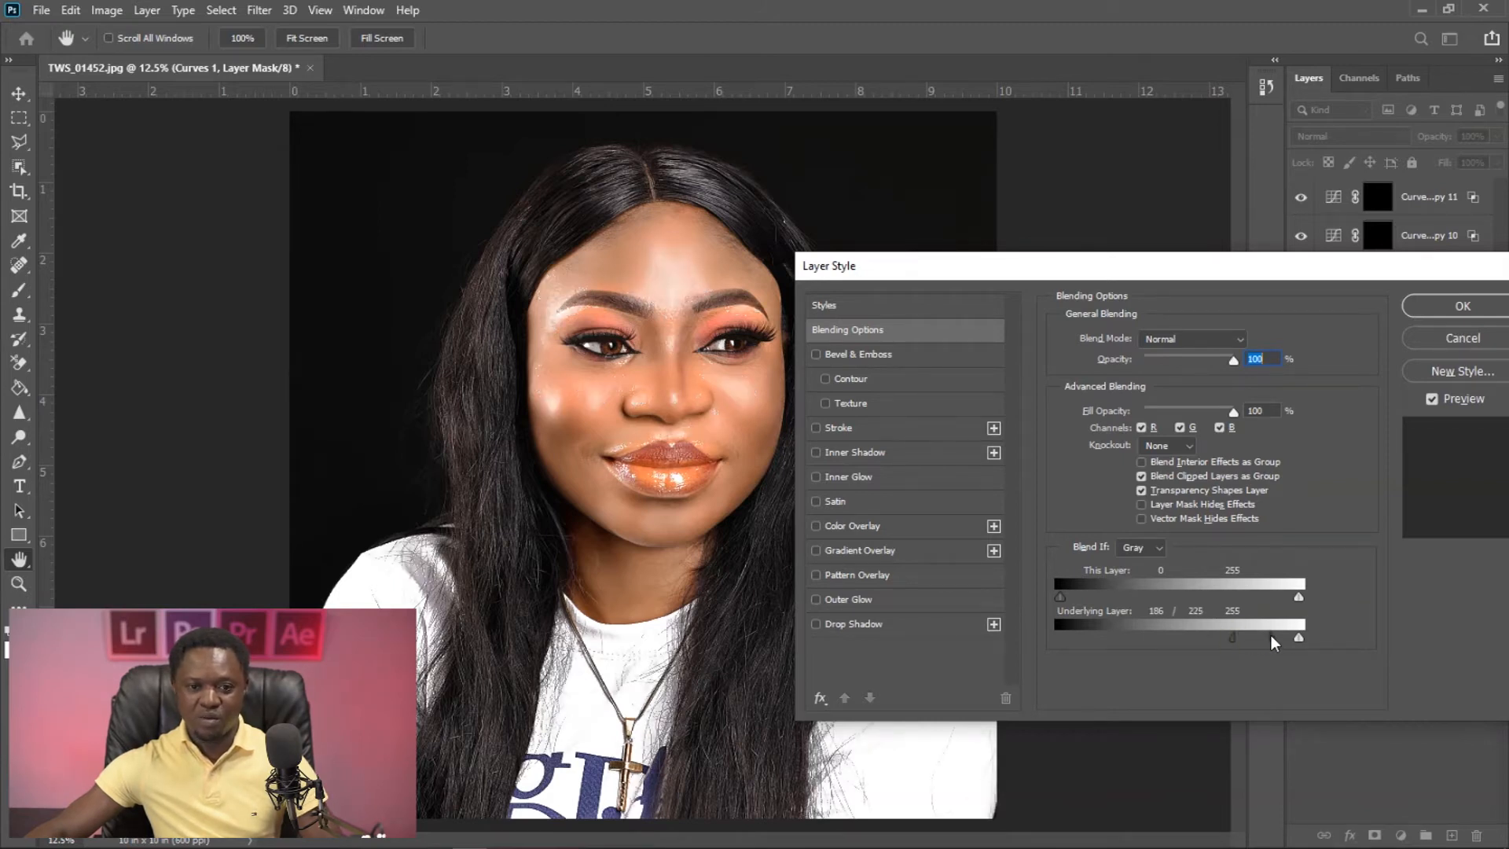
left_click(1429, 305)
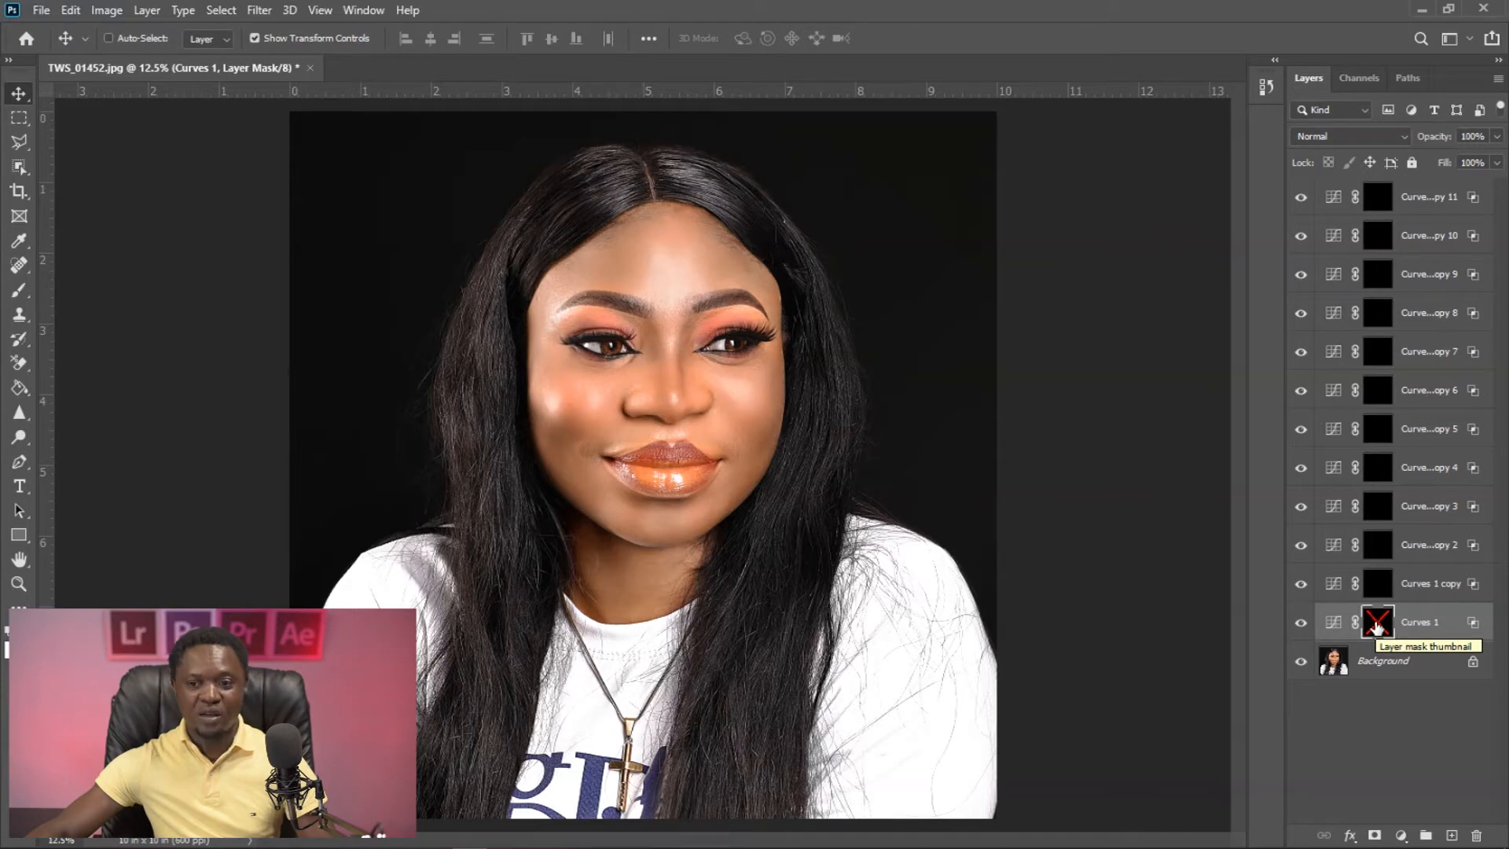
- Re-enable the Curves 1 mask and paint white on it over the cheek on the photo's right side with a 300 px brush
left_click(1377, 625, "shift")
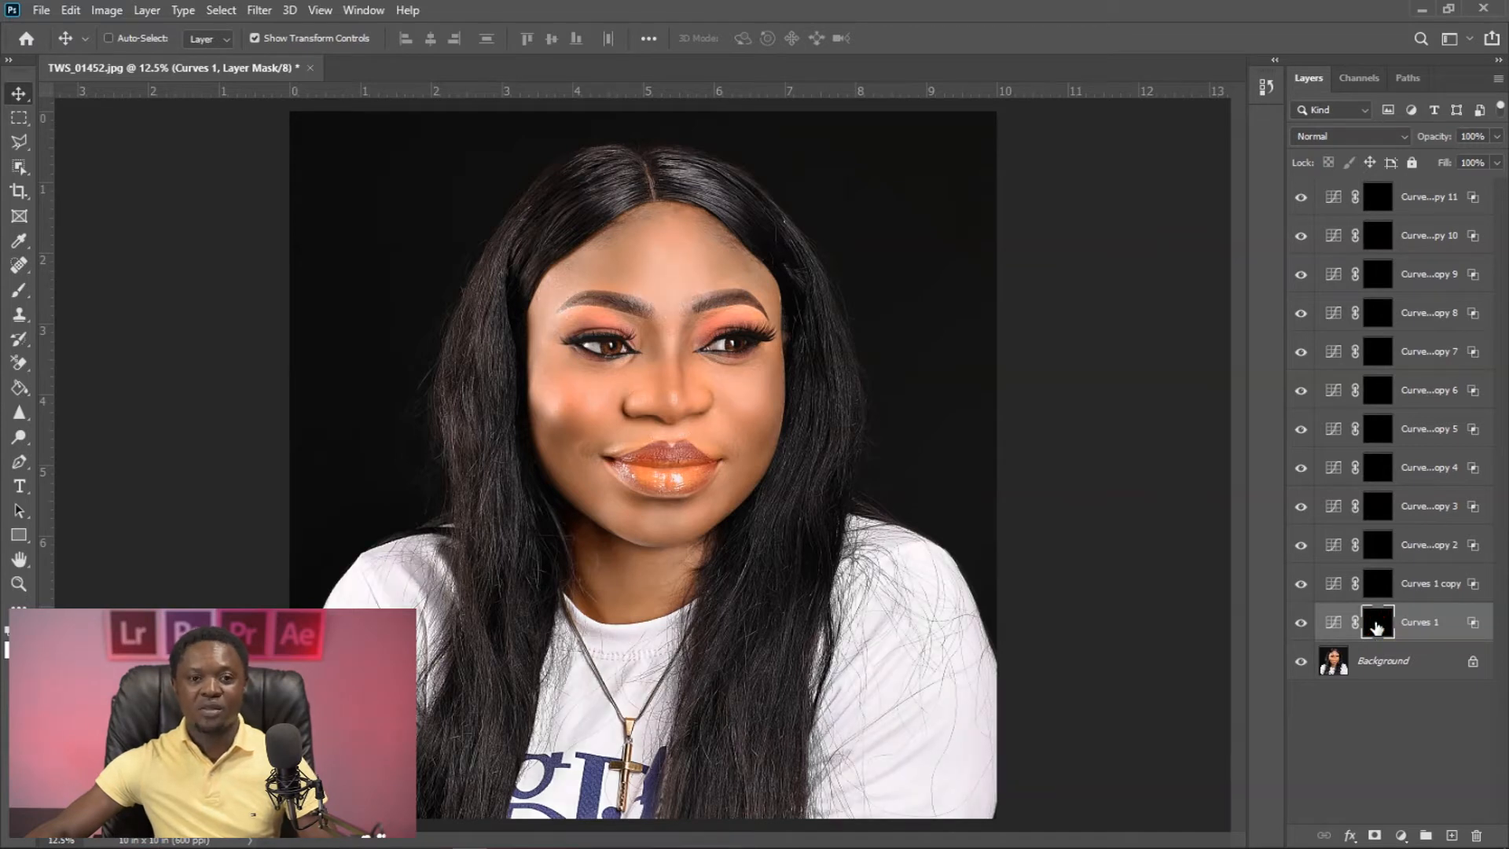
left_click(18, 293)
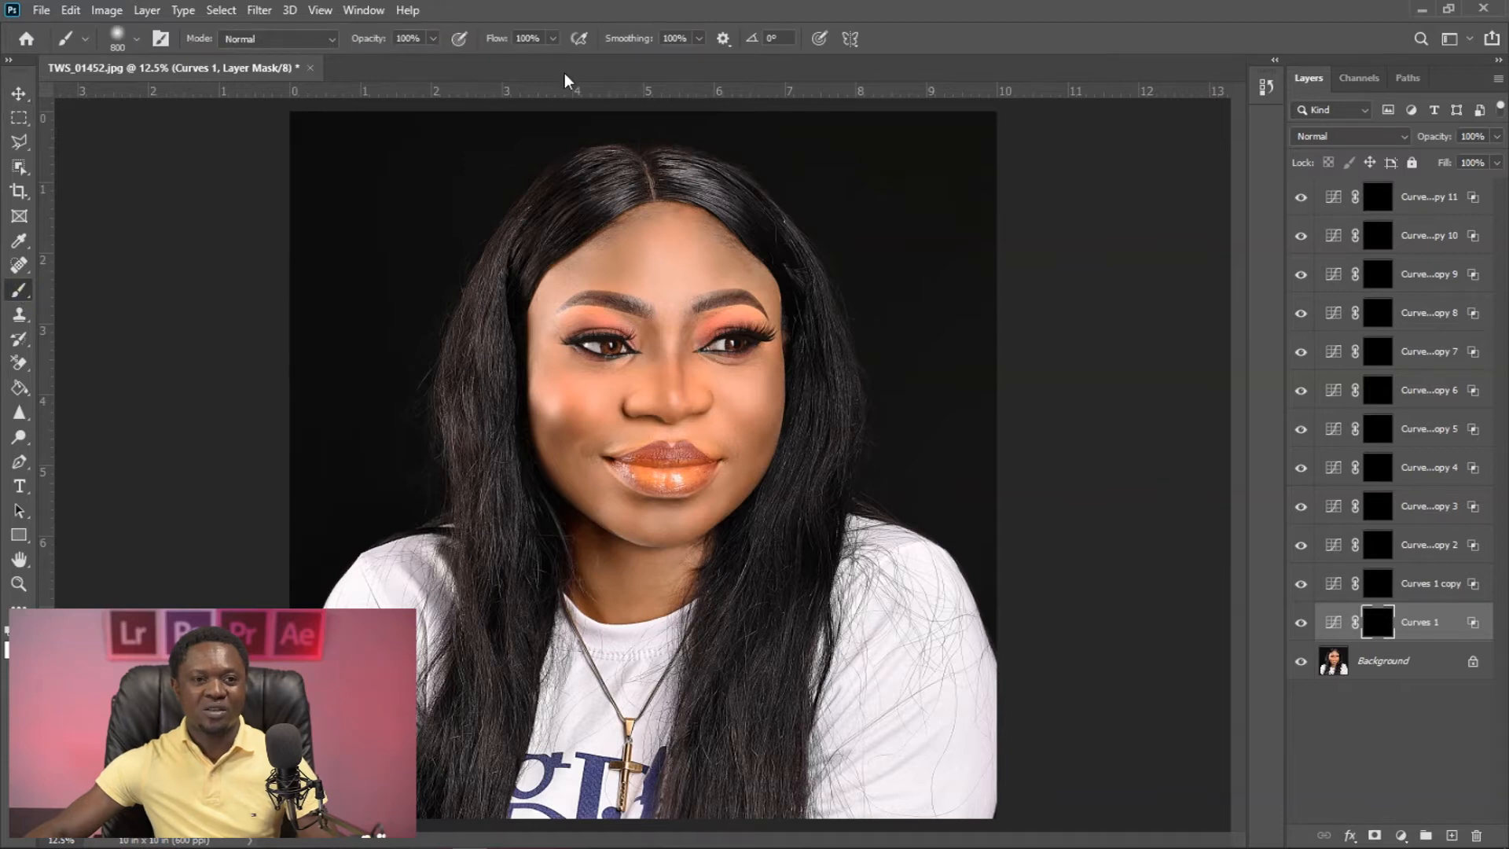
key("bracketleft")
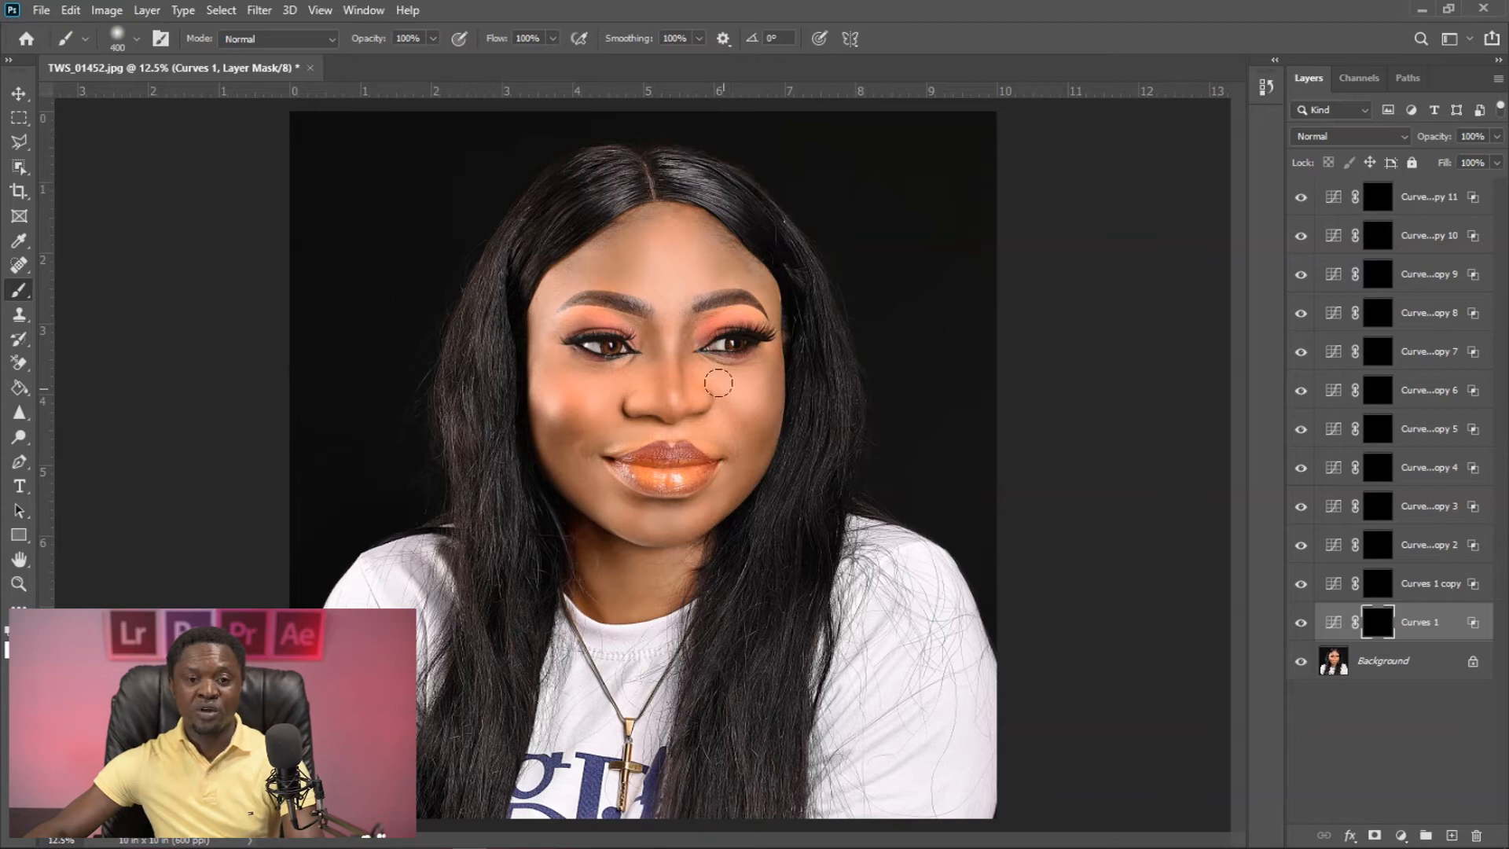
left_click_drag(747, 402, 758, 398)
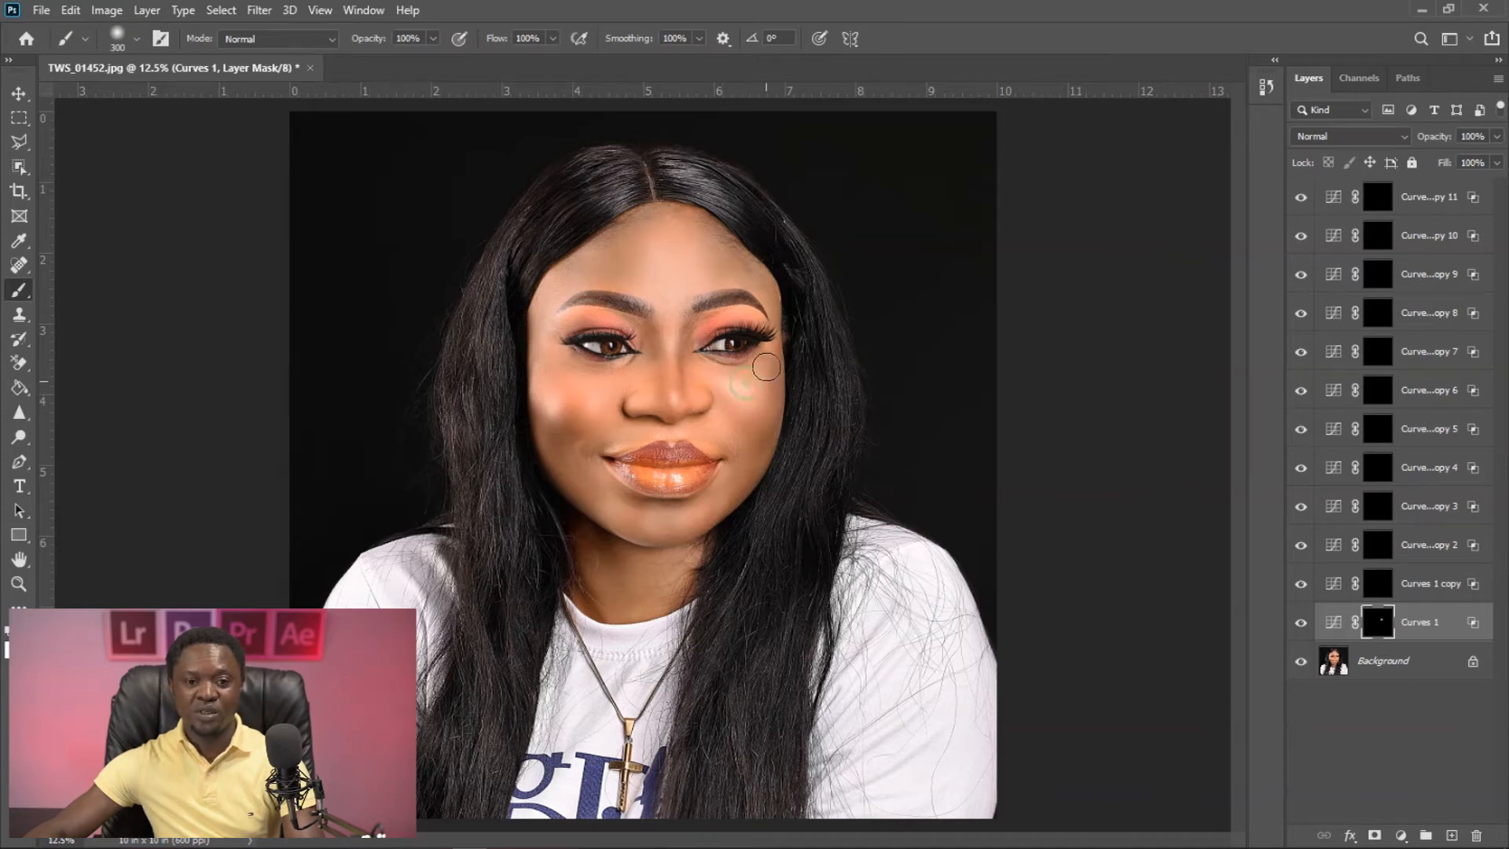
- Disable the Curves 1 copy mask and set the layer's Blend If Underlying Layer dark slider to a 183 / 207 split
left_click(1377, 585)
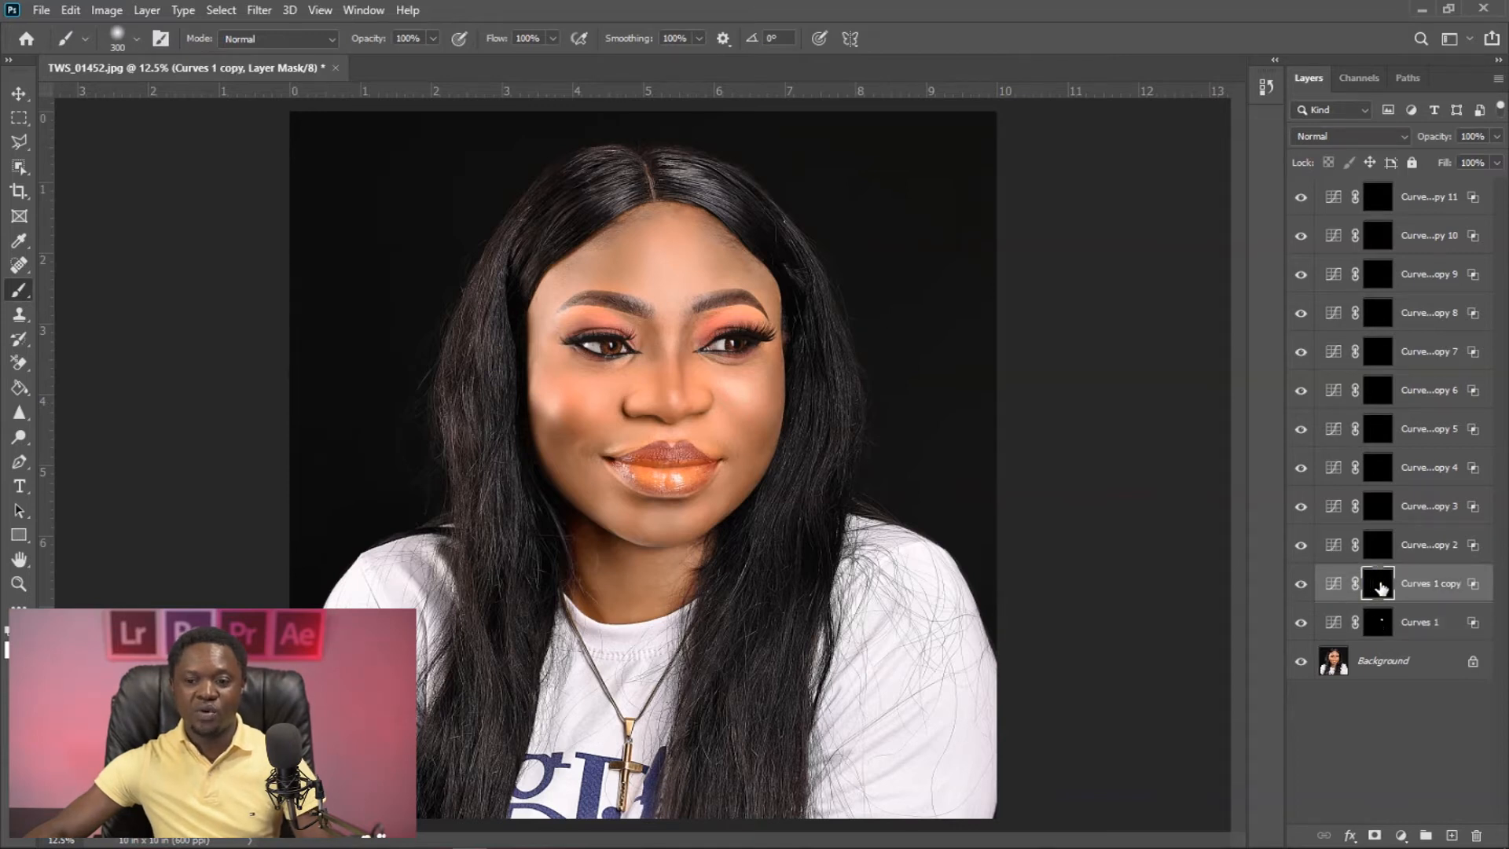
left_click(1381, 586, "shift")
double_click(1467, 585)
left_click_drag(1244, 638, 1201, 646)
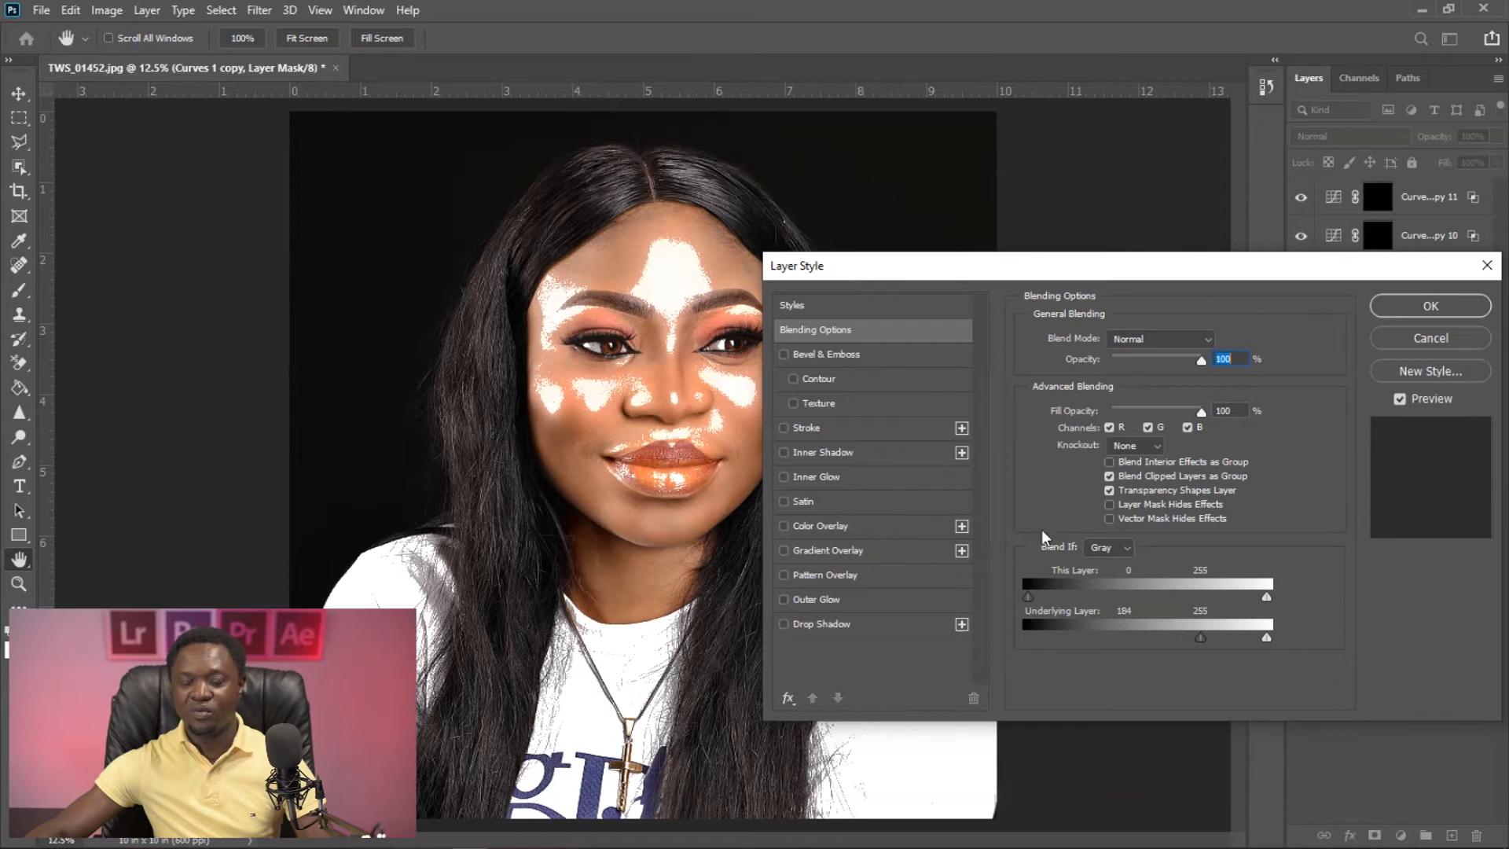
left_click_drag(1200, 637, 1222, 636)
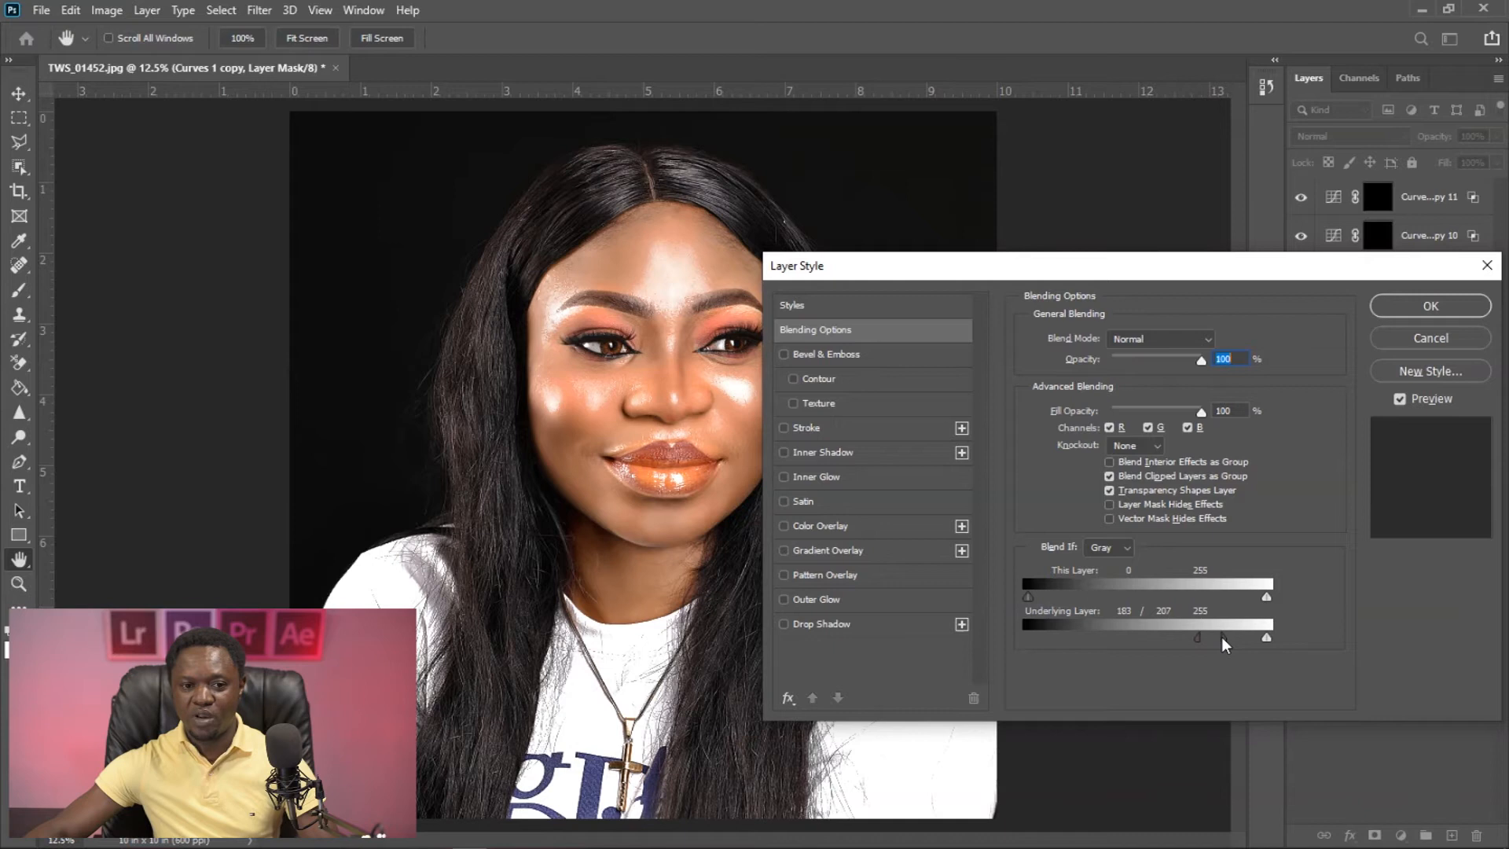
left_click(1422, 309)
- Re-enable the Curves 1 copy mask and paint white on it over the cheek on the photo's left side
left_click(1378, 586, "shift")
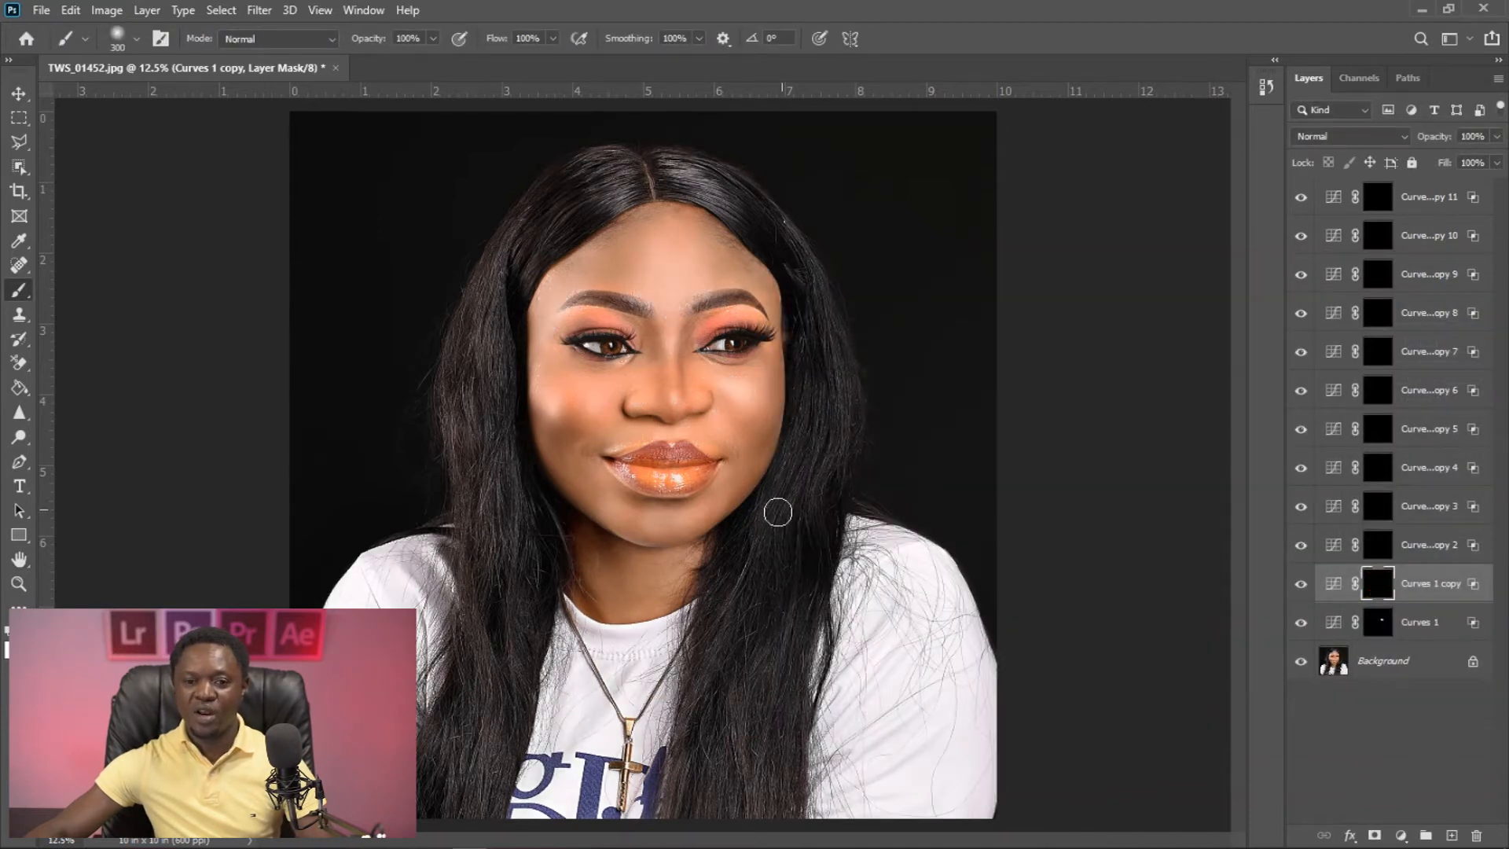
mouse_move(540, 404)
left_mouse_down()
mouse_move(543, 390)
mouse_move(634, 404)
left_mouse_up()
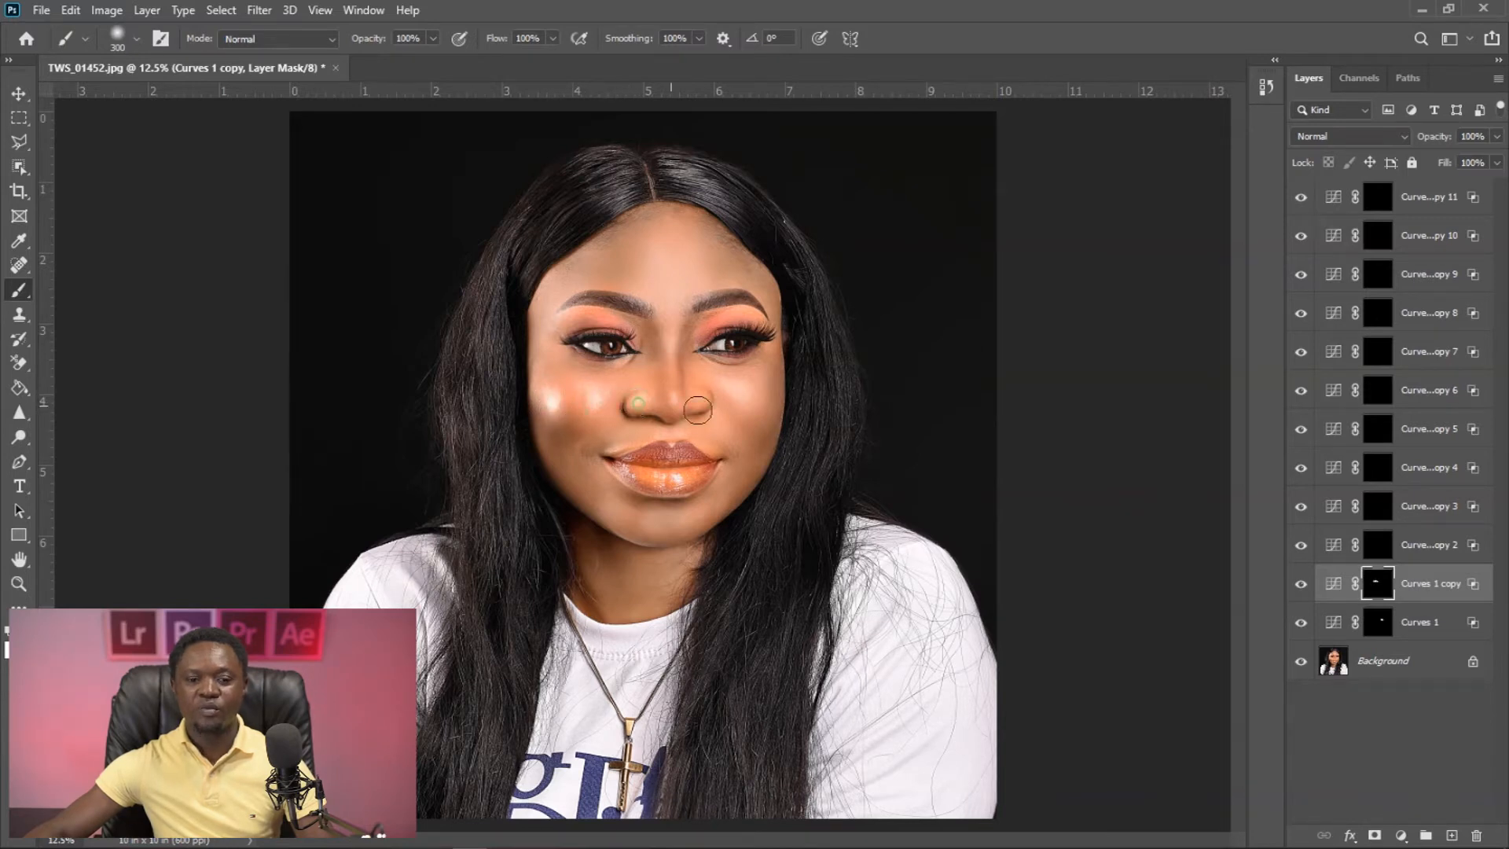
- Split the Curves 1 copy 2 layer's Blend If Underlying Layer dark slider starting at 153, and paint white on its mask over the chin
left_click(1379, 548)
left_click(1379, 548, "shift")
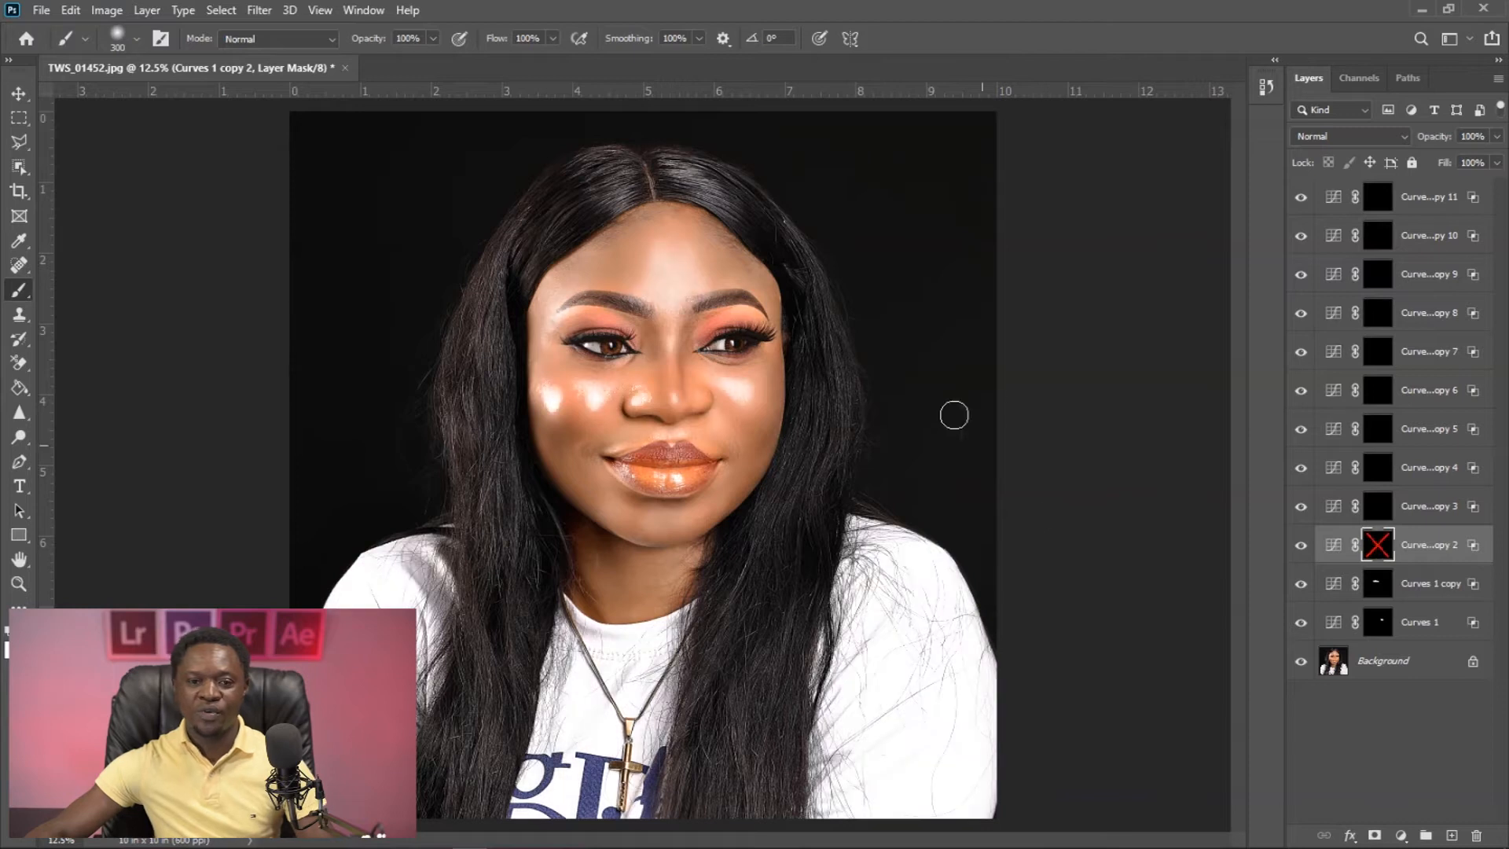
double_click(1470, 548)
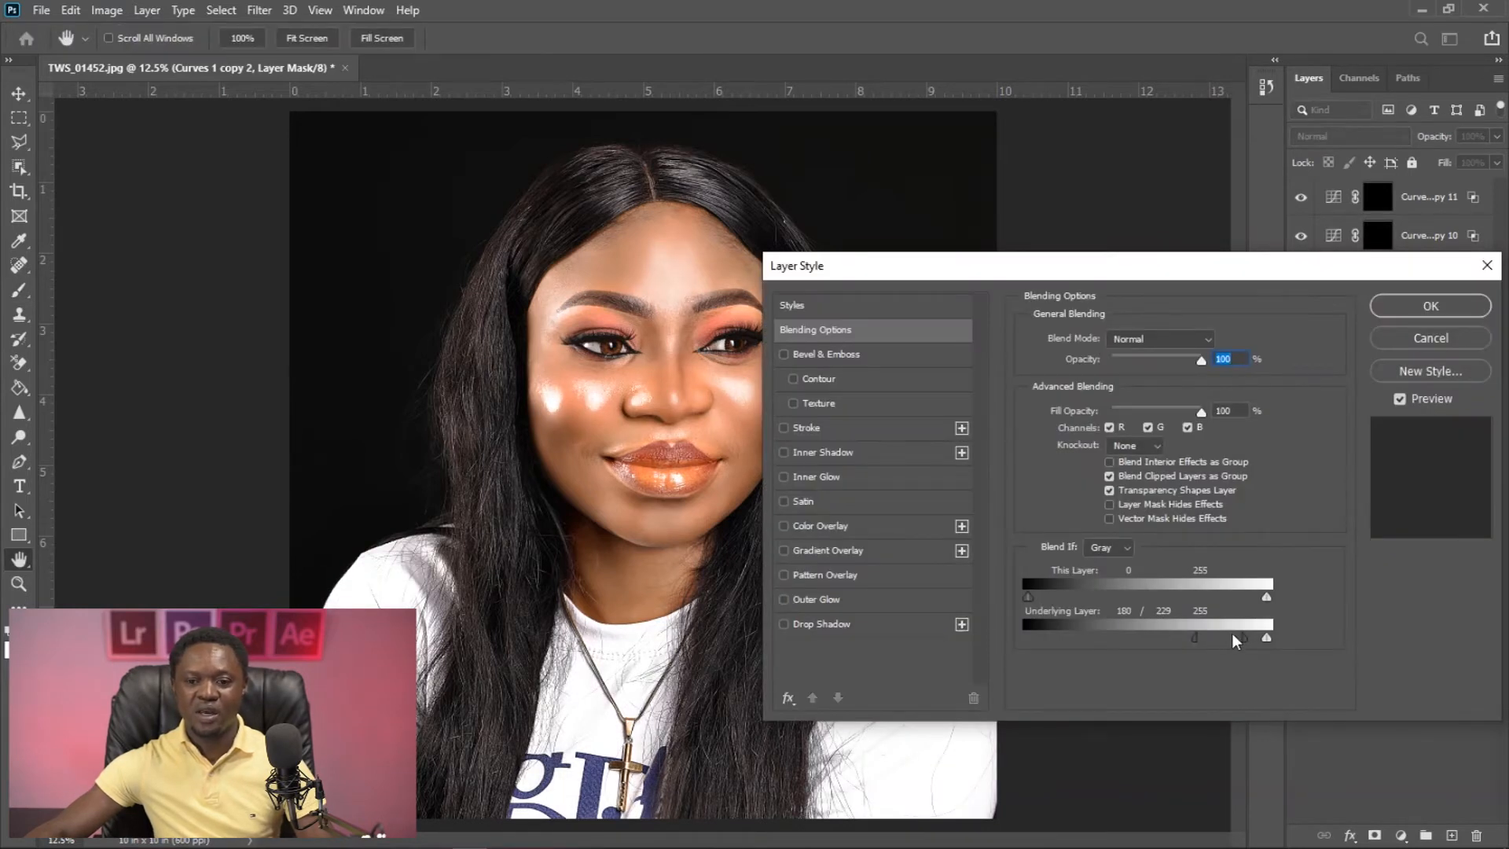
left_click_drag(1243, 637, 1172, 639)
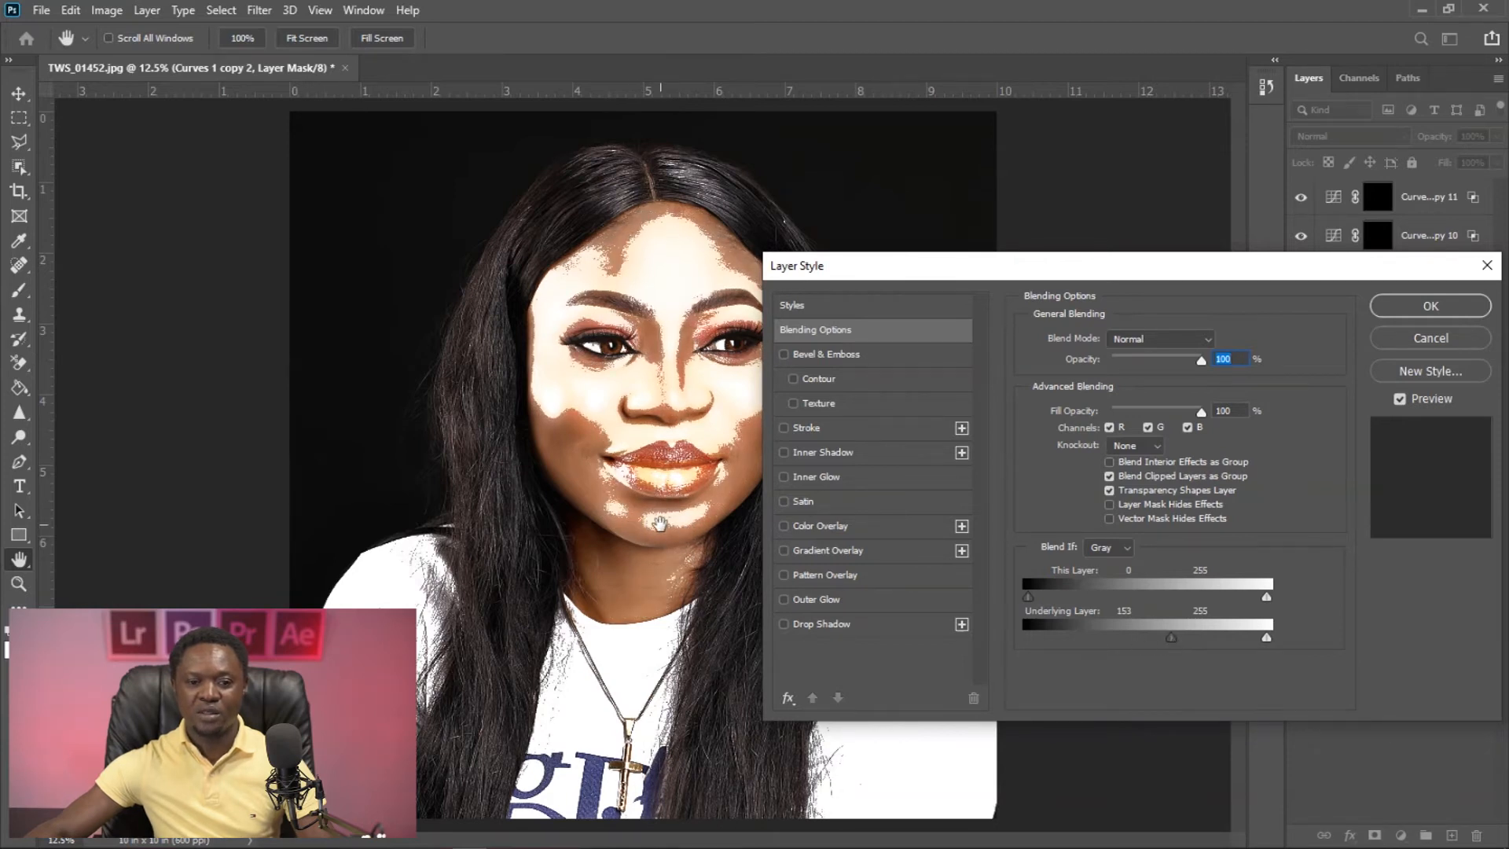
left_click_drag(1173, 638, 1214, 635)
left_click(1430, 306)
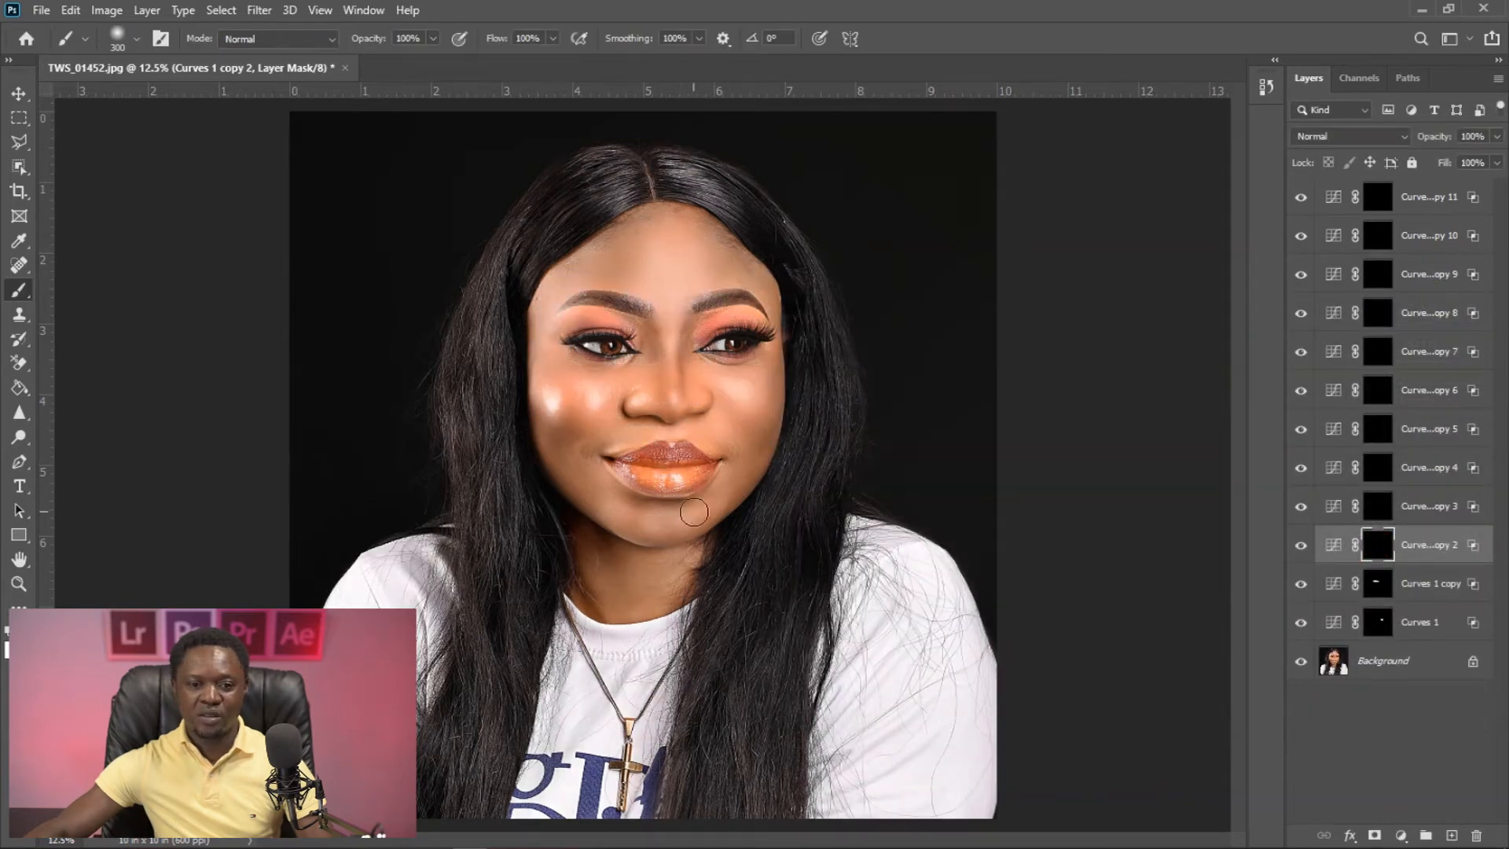
left_click_drag(655, 523, 686, 524)
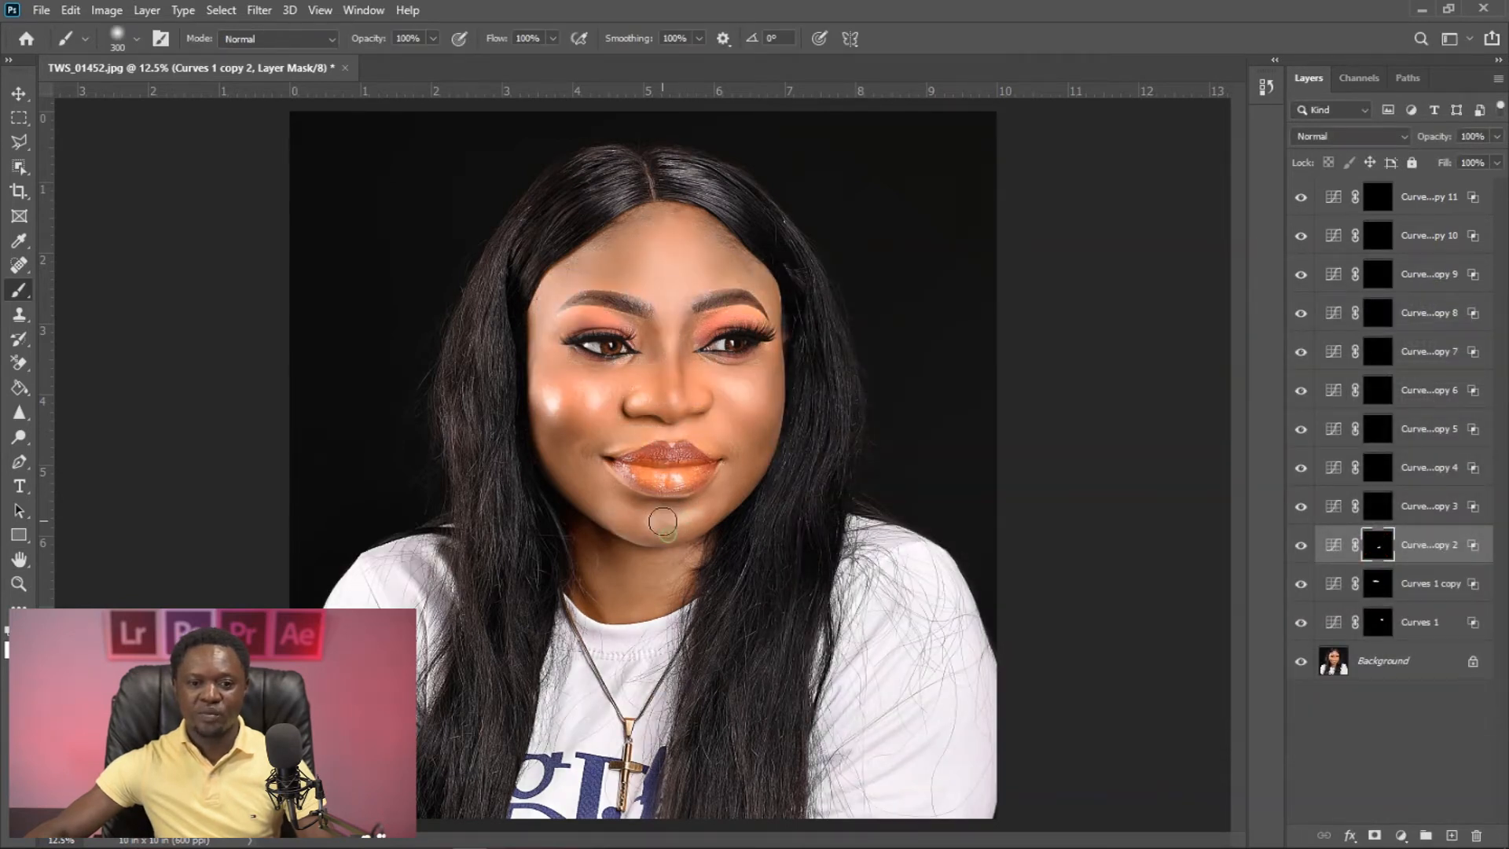
- Disable the Curves 1 copy 3 mask and set the layer's Blend If Underlying Layer dark slider to a 164 / 198 split
left_click(1380, 515)
left_click(1380, 509, "shift")
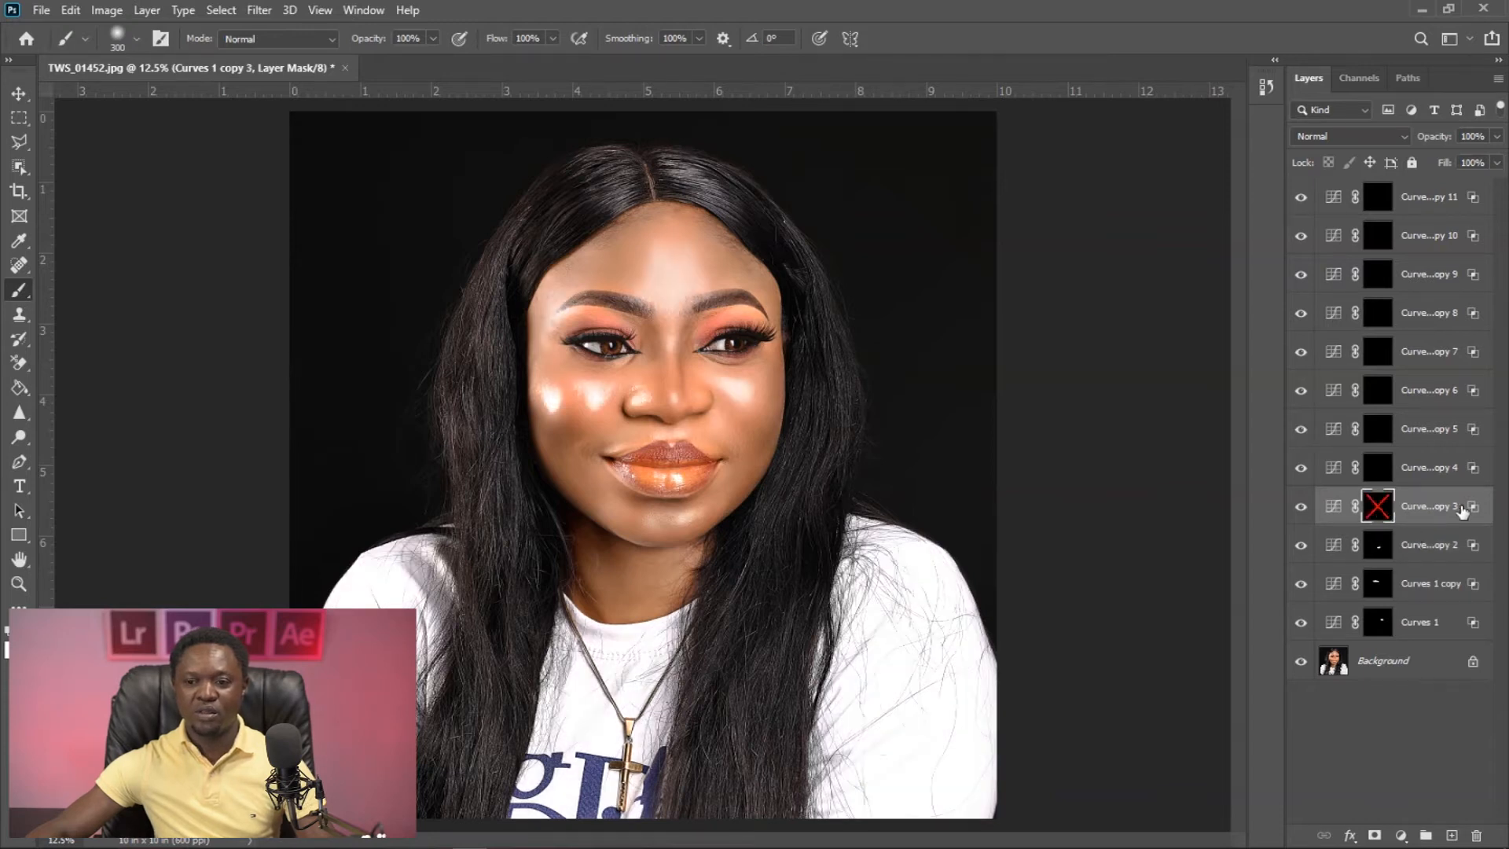
double_click(1474, 505)
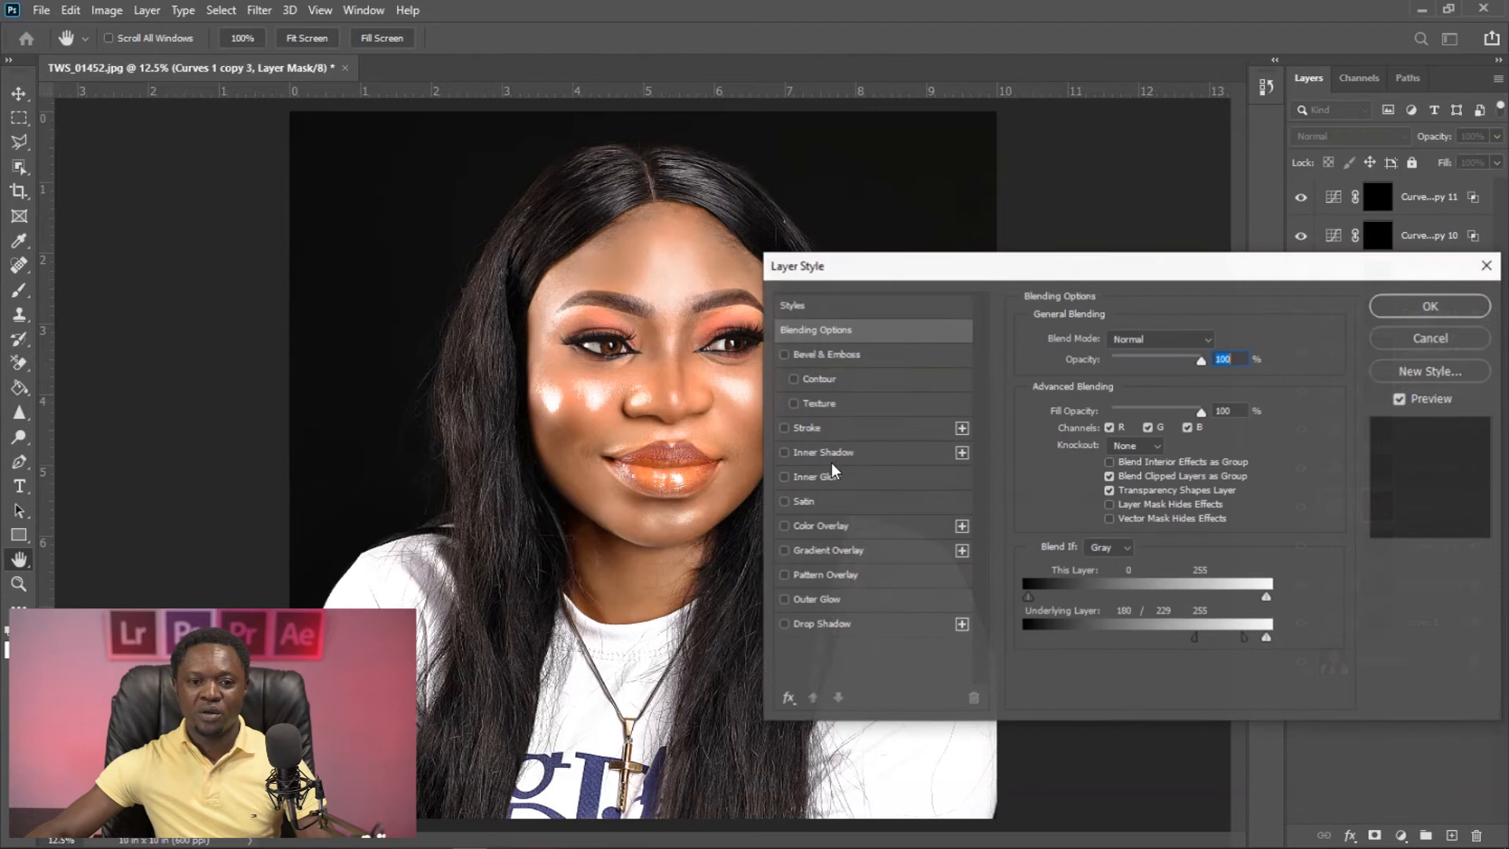
left_click_drag(1240, 634, 1183, 639)
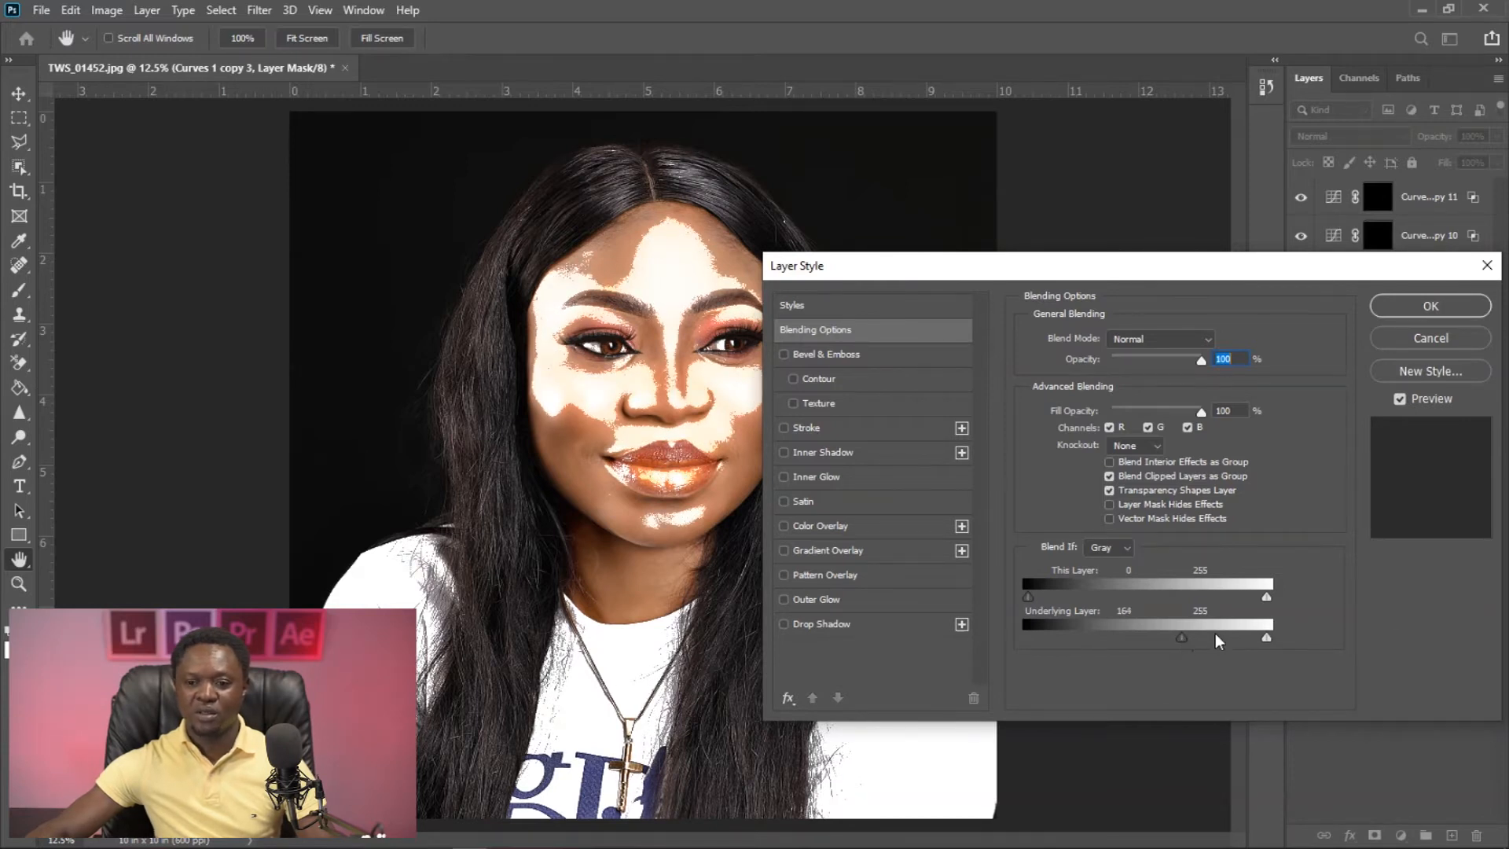
key("alt")
left_click_drag(1181, 635, 1214, 640)
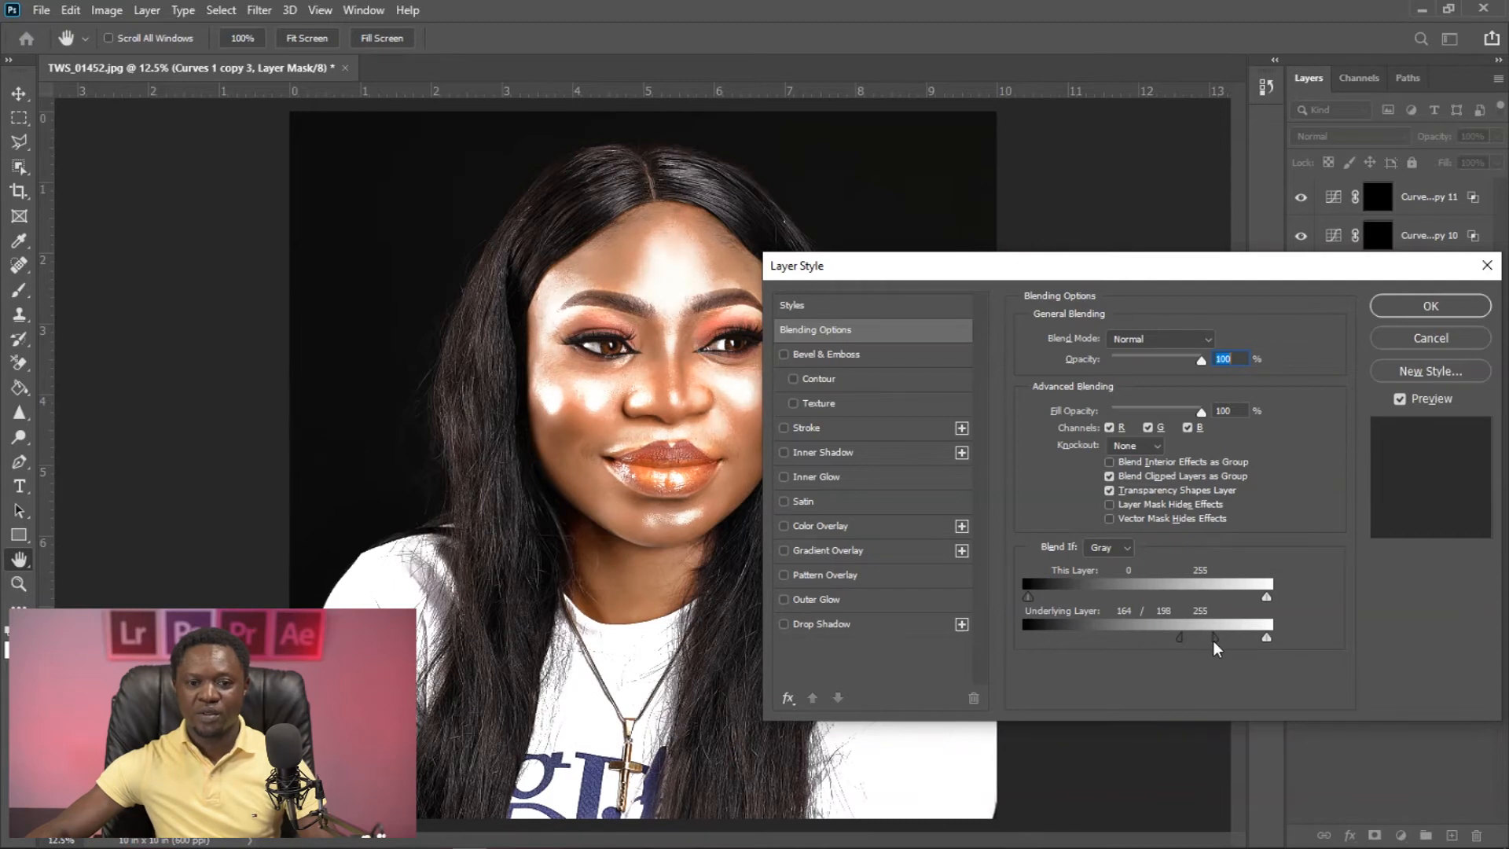
left_click(1436, 310)
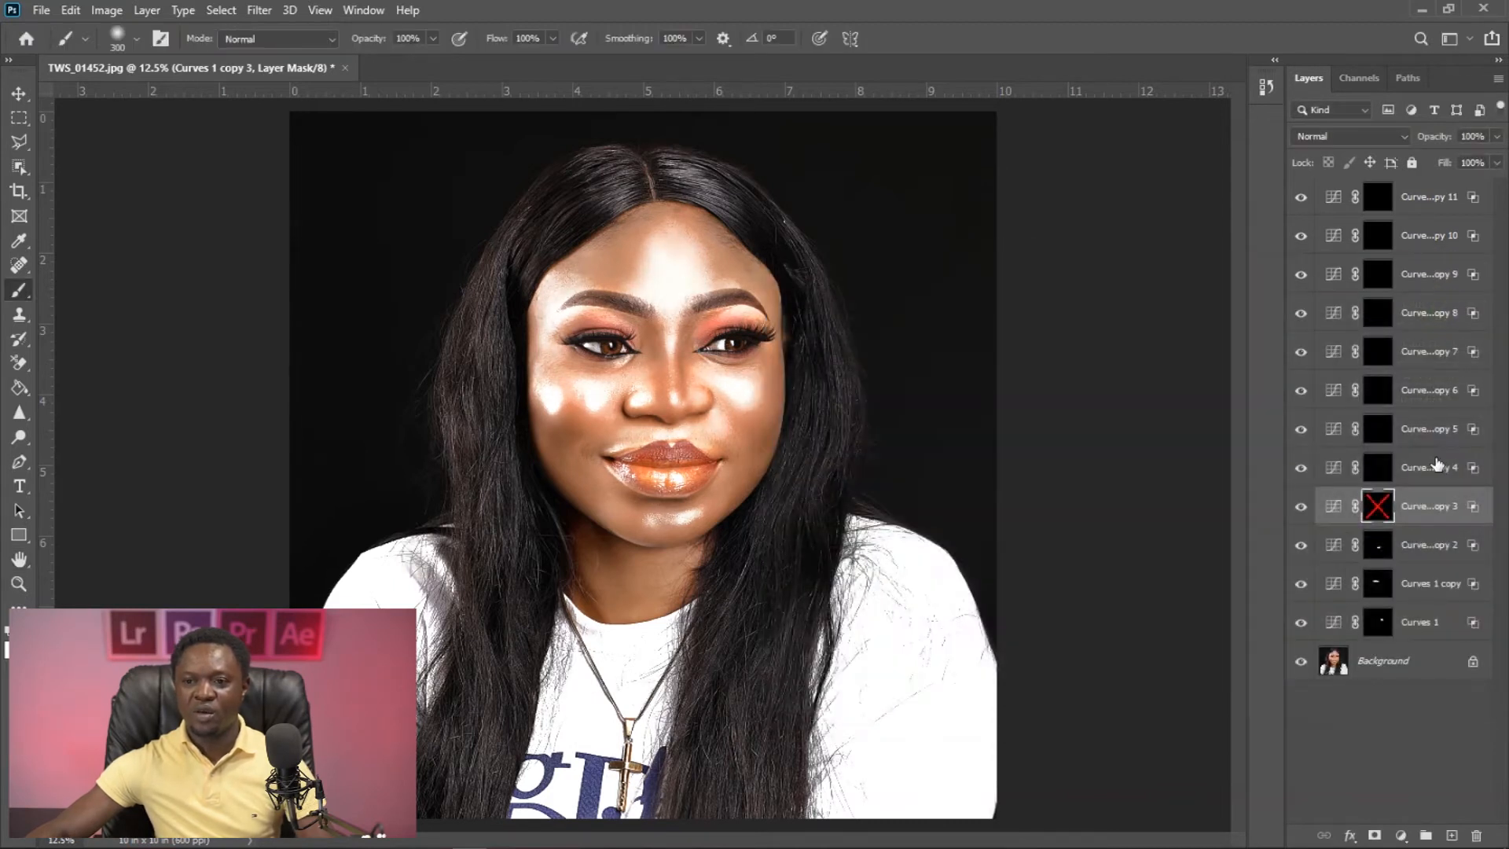
- Re-enable the Curves 1 copy 3 mask, paint white on it down the nose bridge, and lower the layer's opacity to 64%
left_click(1378, 509, "shift")
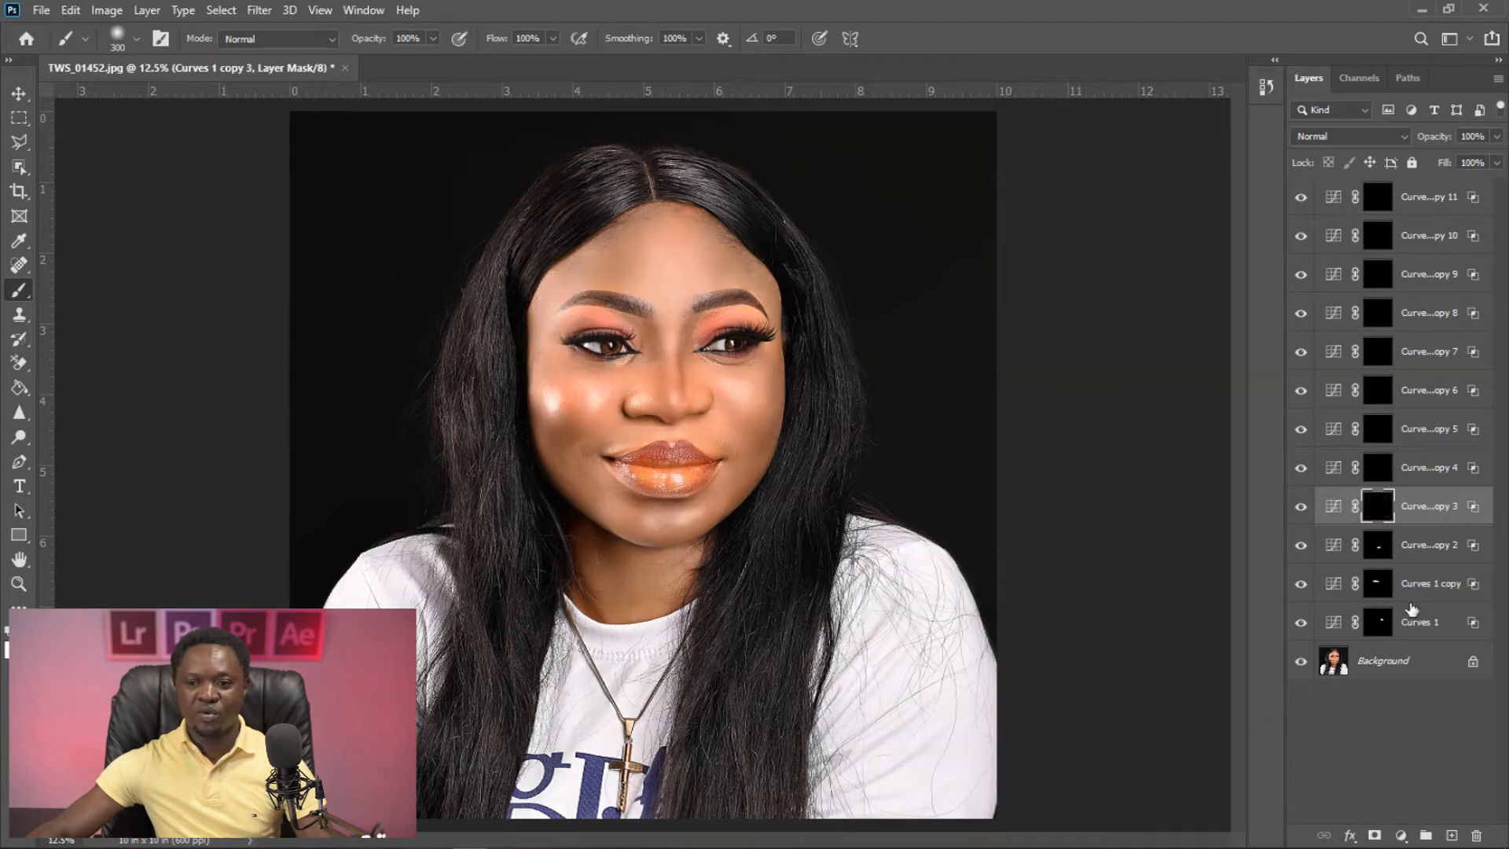
mouse_move(671, 337)
left_mouse_down()
mouse_move(674, 420)
mouse_move(672, 311)
mouse_move(672, 411)
mouse_move(675, 338)
mouse_move(675, 393)
left_mouse_up()
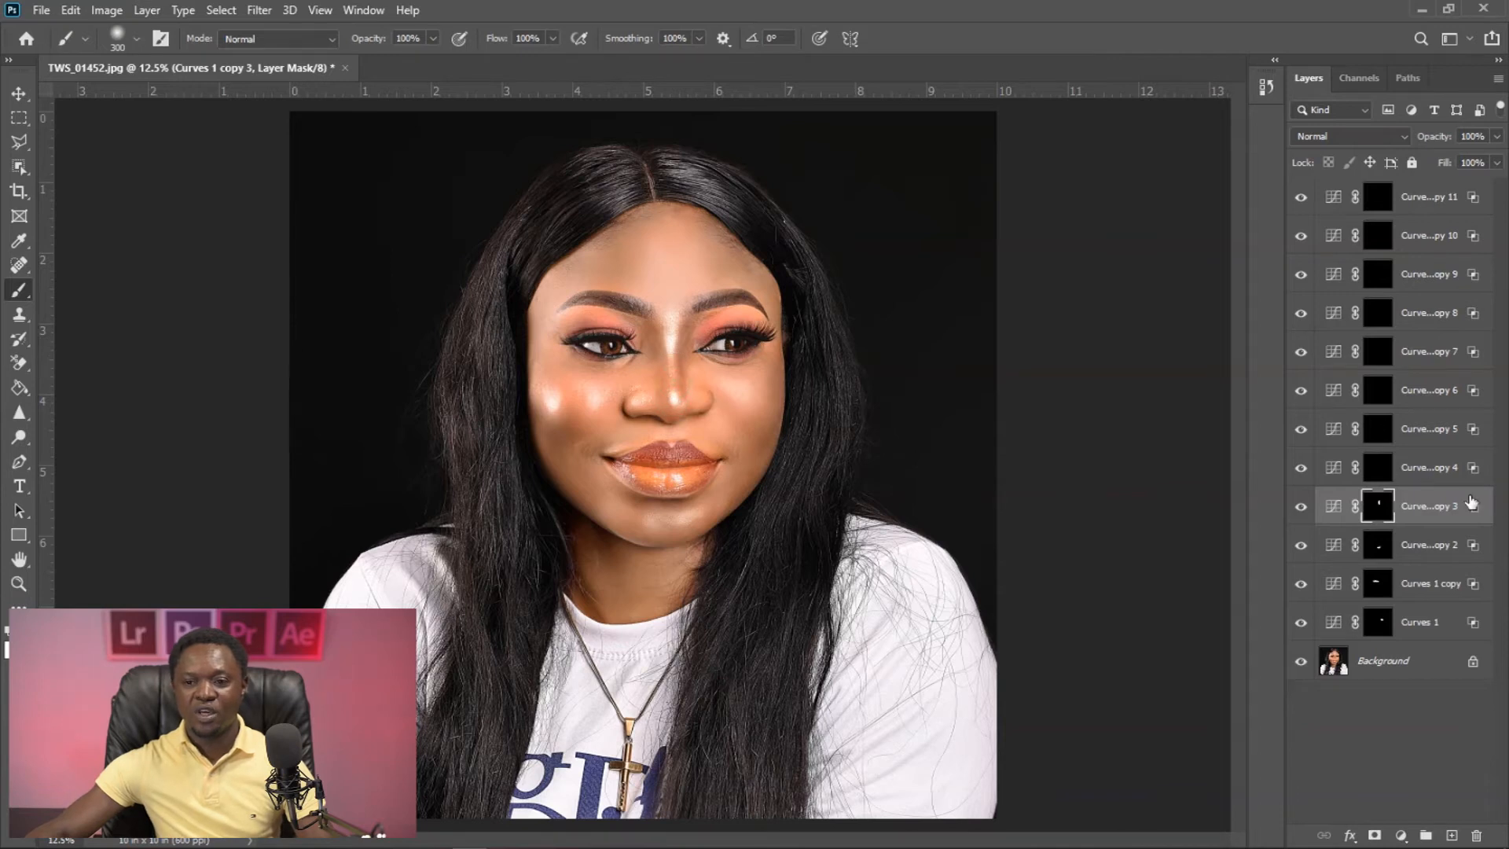
left_click_drag(1433, 141, 1398, 146)
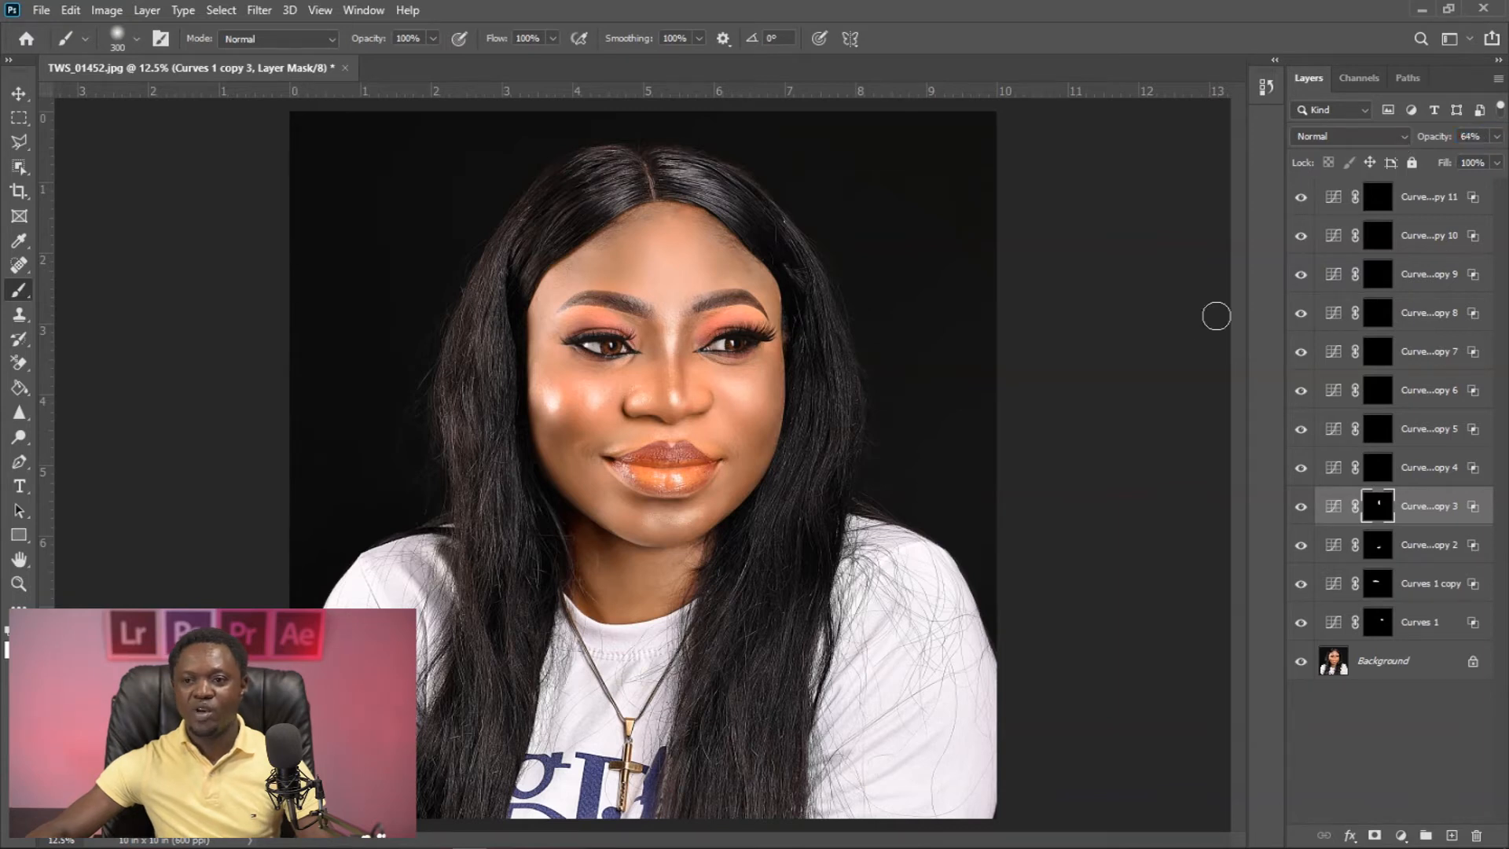
- Disable the Curves 1 copy 4 mask and set the layer's Blend If Underlying Layer dark slider to a 183 / 233 split
left_click(1378, 467)
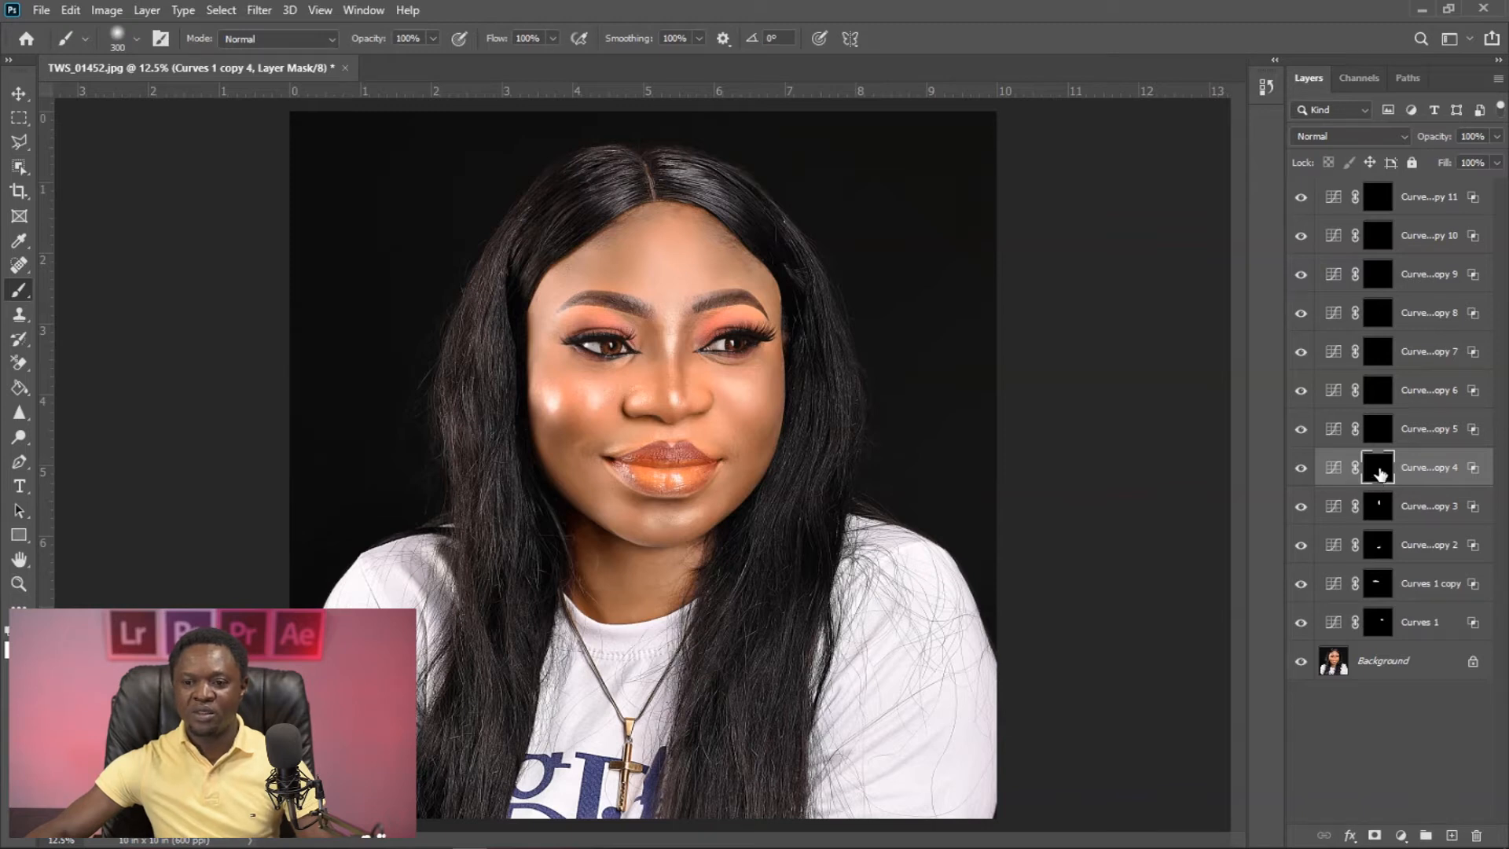
left_click(1382, 470, "shift")
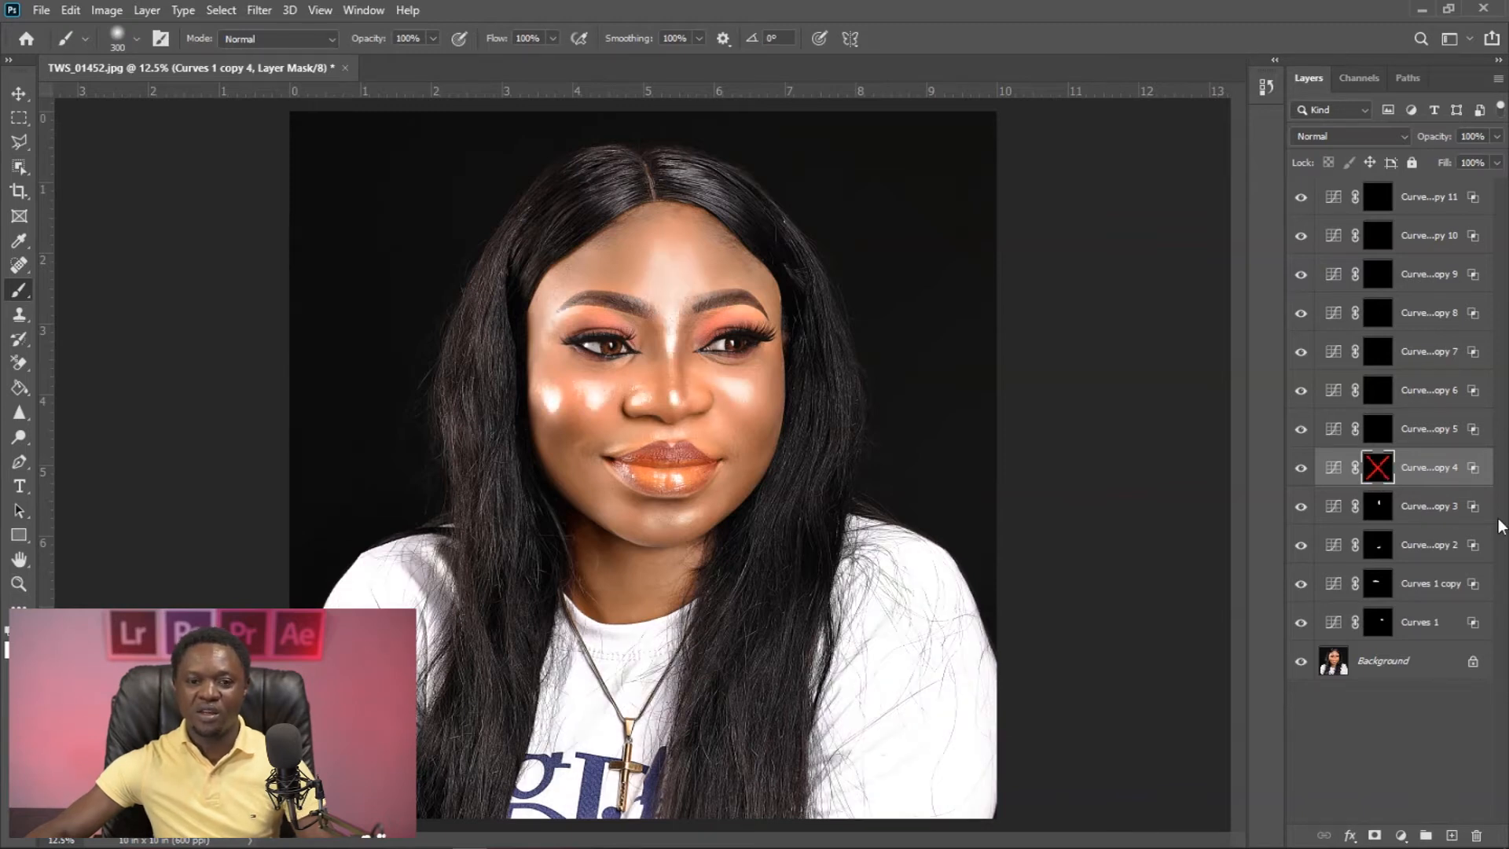
double_click(1476, 470)
mouse_move(1206, 637)
left_mouse_down()
mouse_move(1177, 639)
mouse_move(1201, 647)
left_mouse_up()
key("alt")
left_click_drag(1203, 639, 1245, 646)
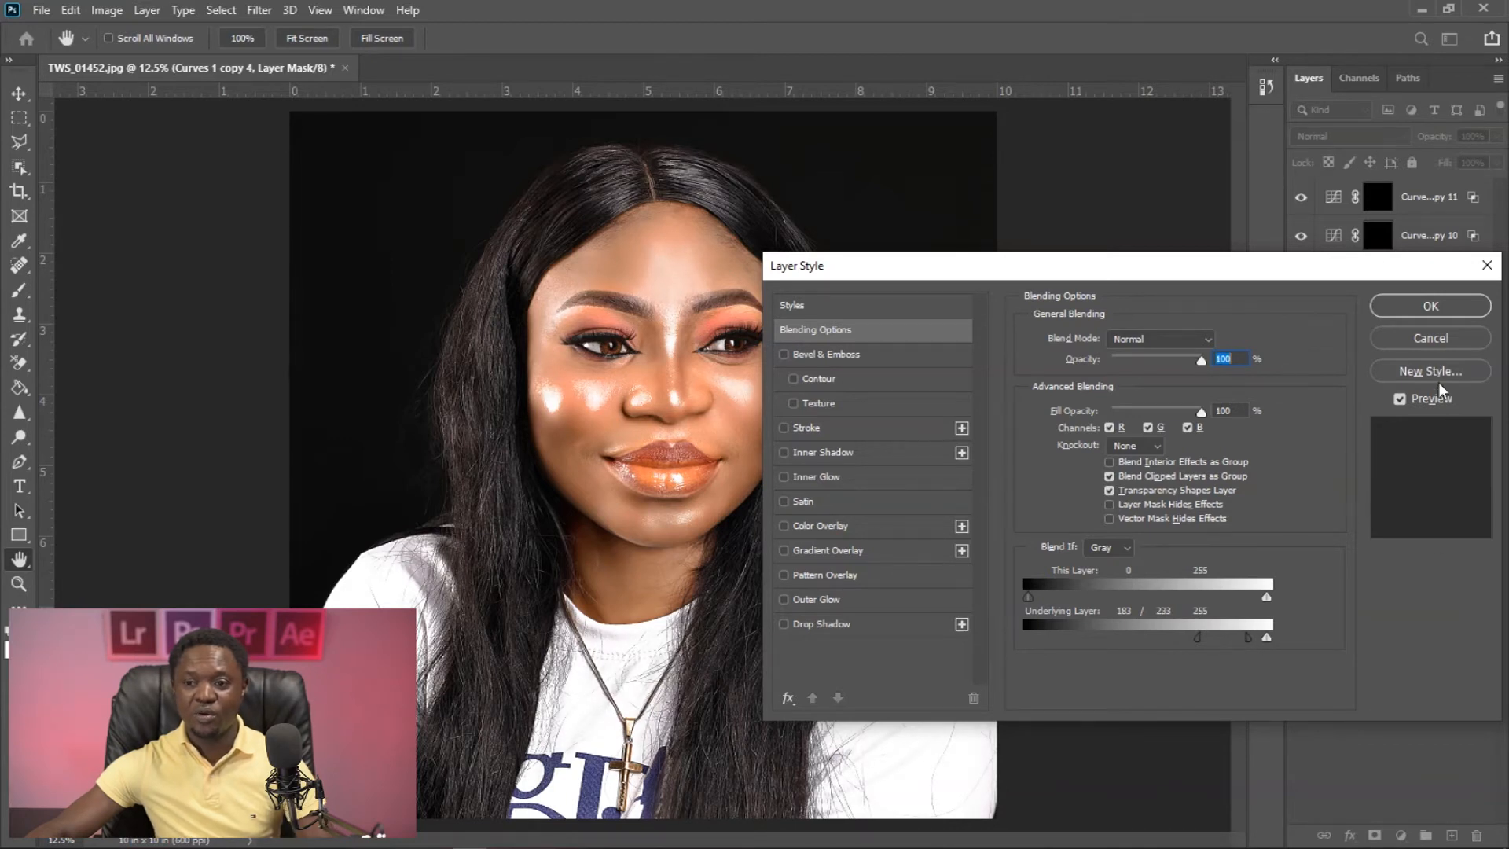
left_click(1431, 308)
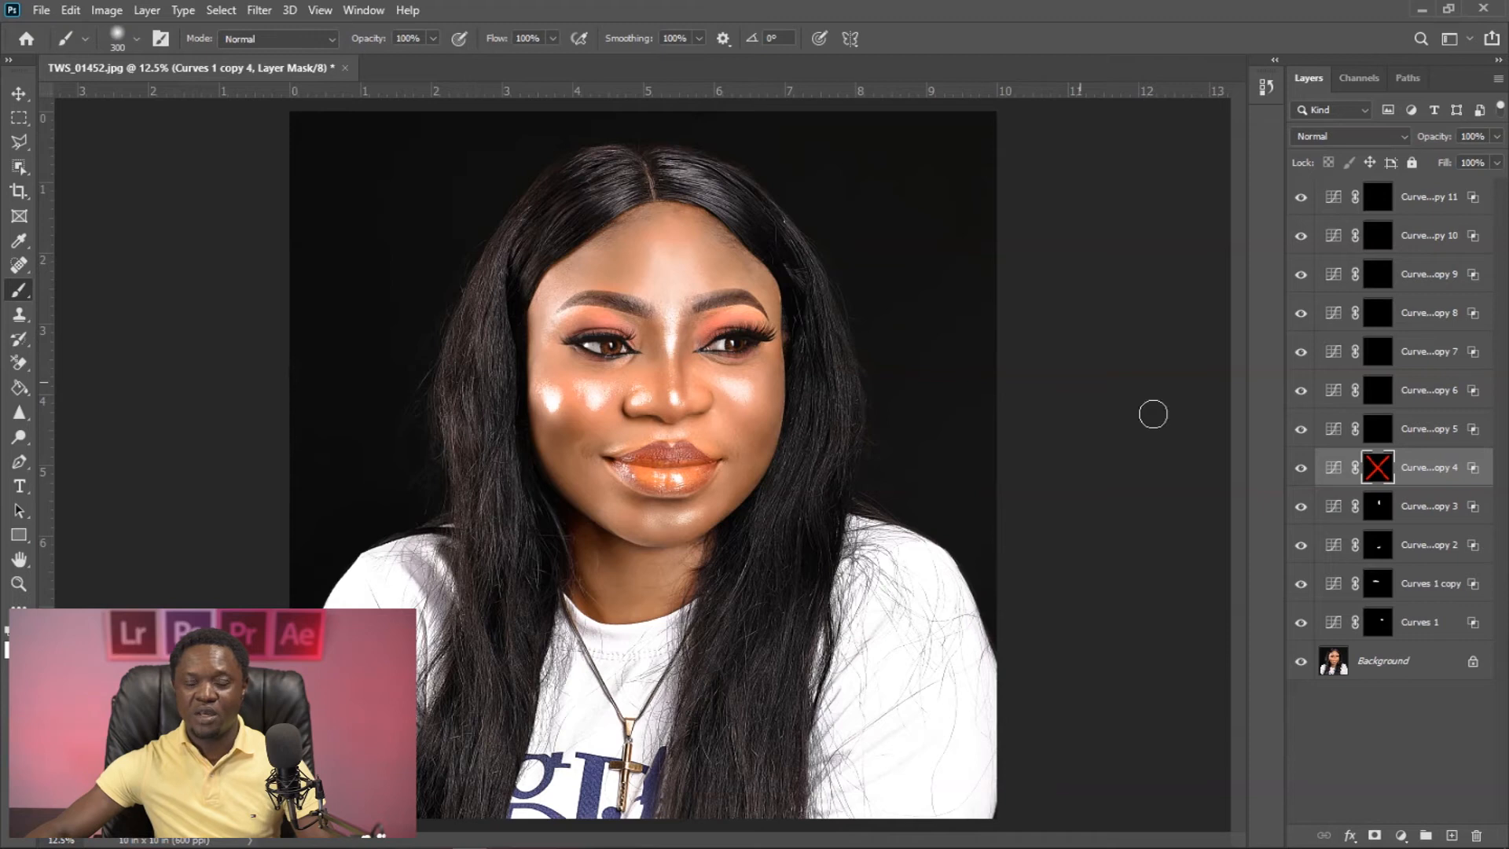
- Re-enable the Curves 1 copy 4 mask and paint white on it over the forehead with a 500 px brush
left_click(1380, 469, "shift")
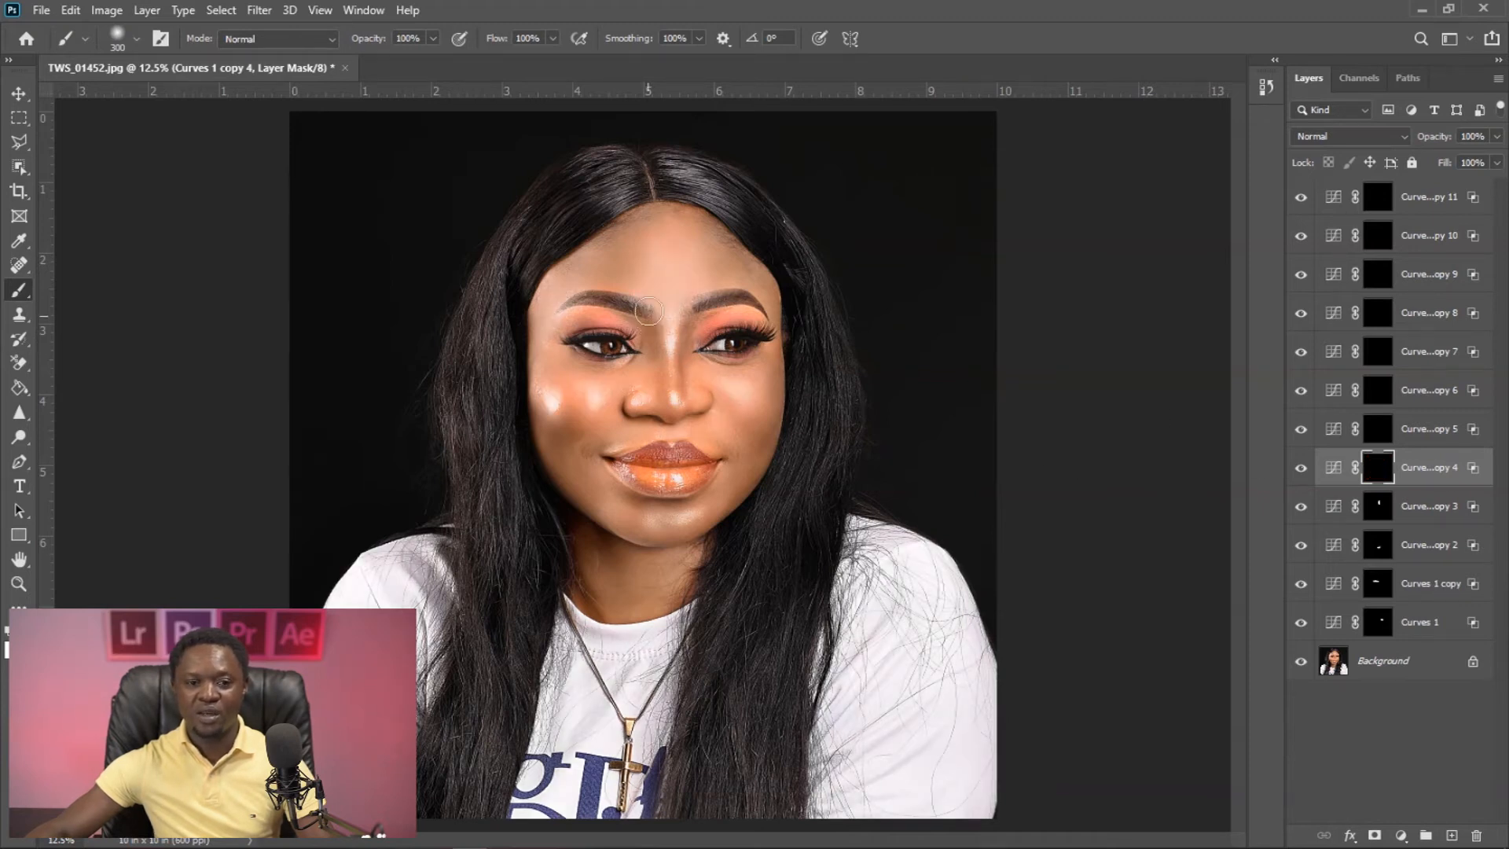
key("bracketright")
key("bracketright")
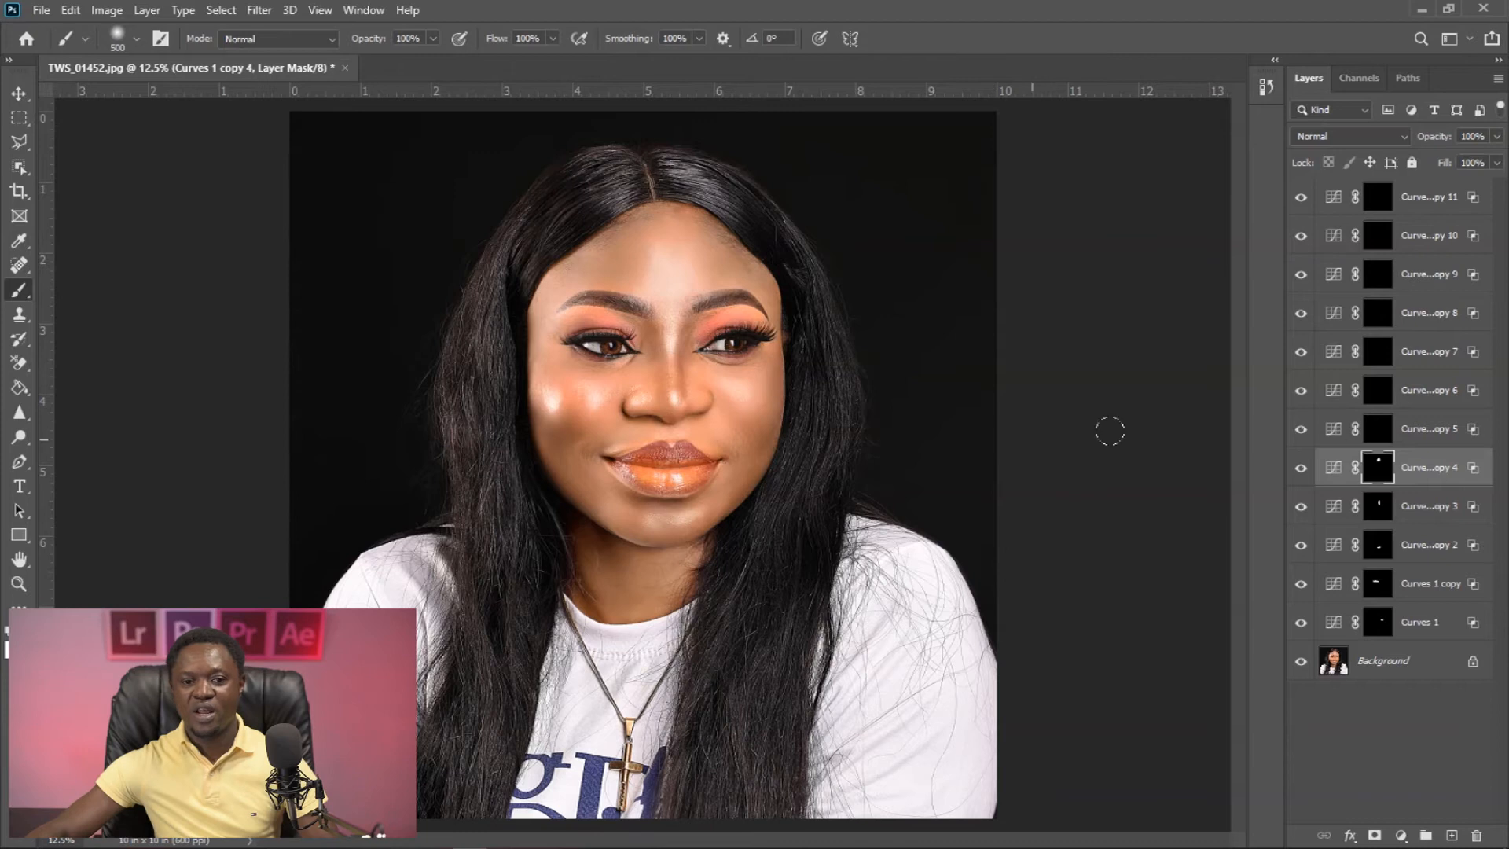
- With the Curves 1 copy 5 mask temporarily disabled, set the layer's Blend If Underlying Layer dark slider to 183
left_click(1378, 428)
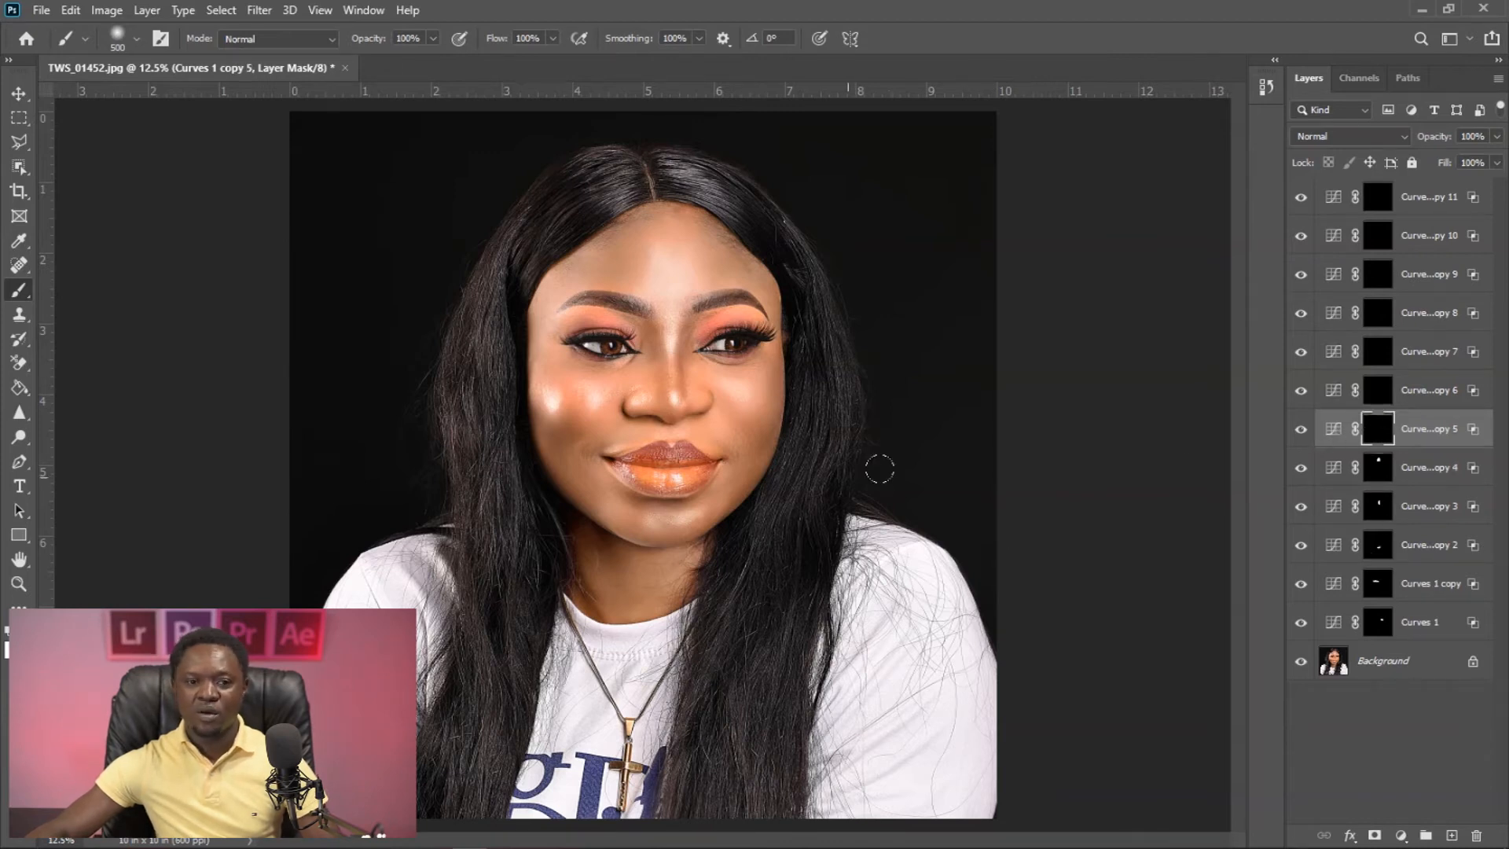
left_click(1377, 430, "shift")
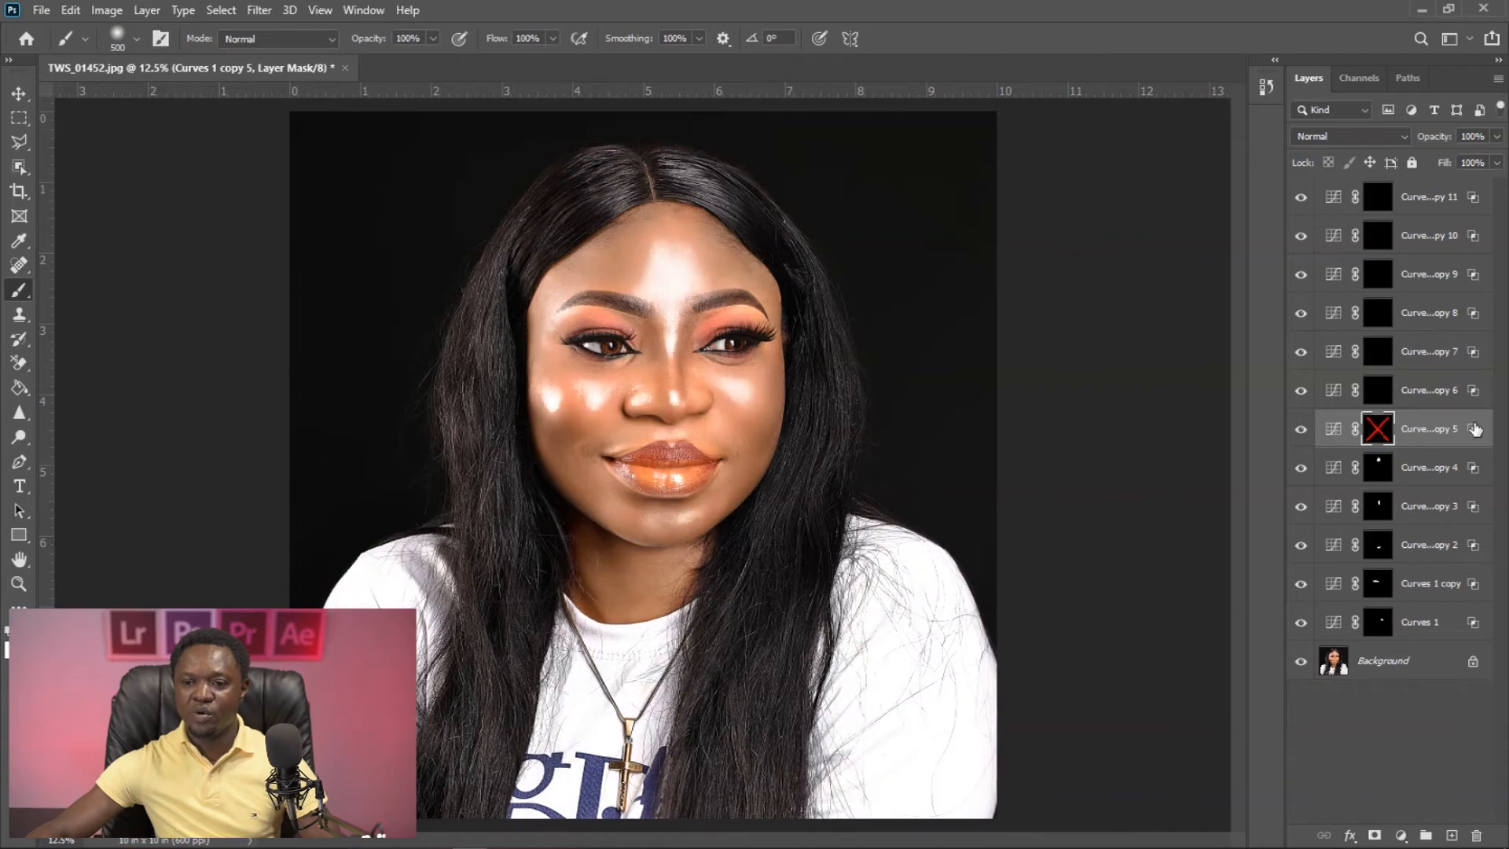
double_click(1472, 433)
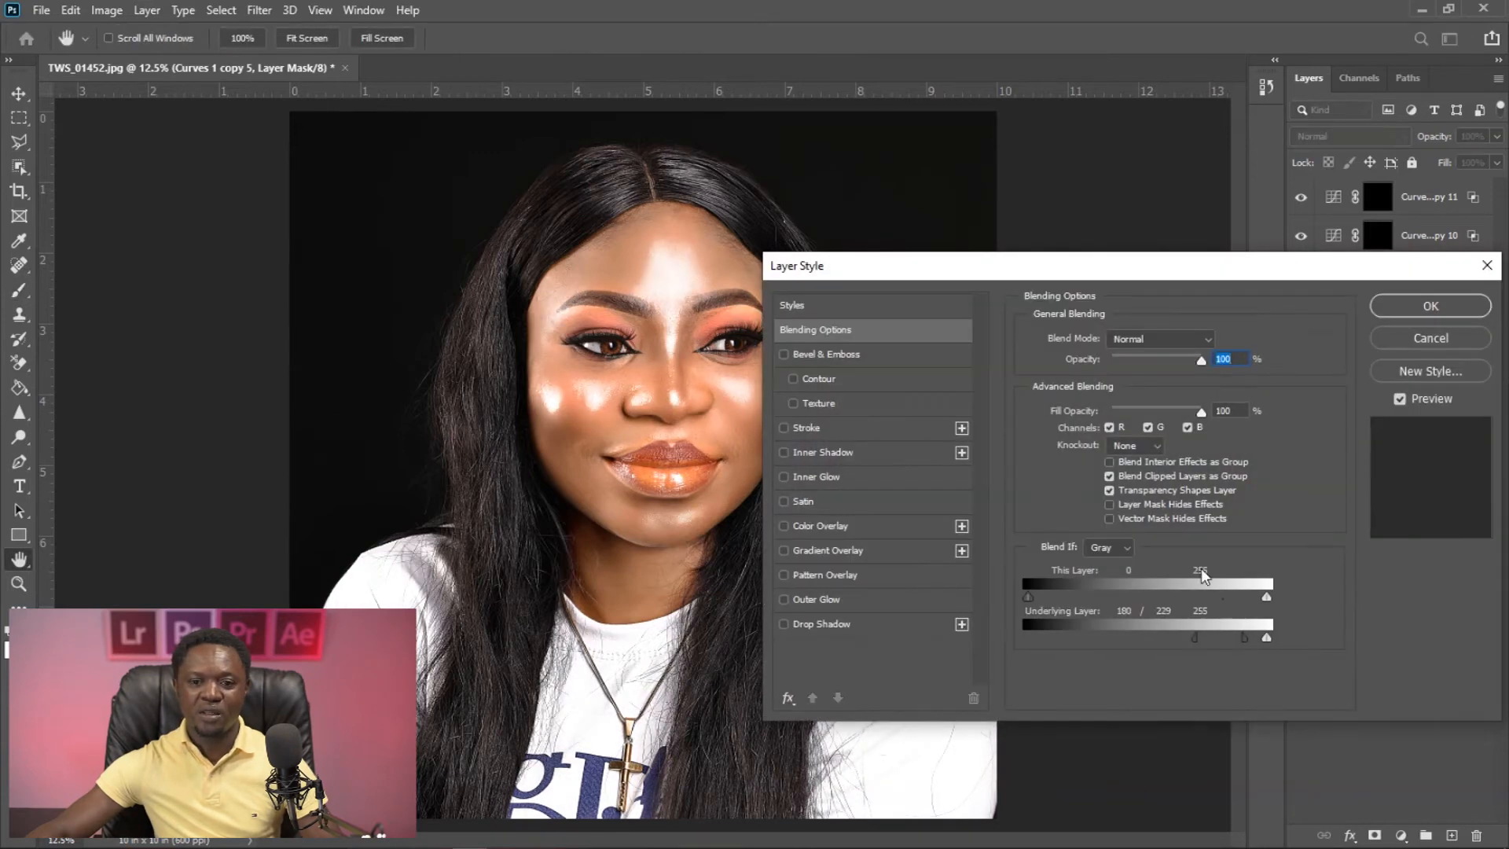
left_click_drag(1243, 635, 1201, 635)
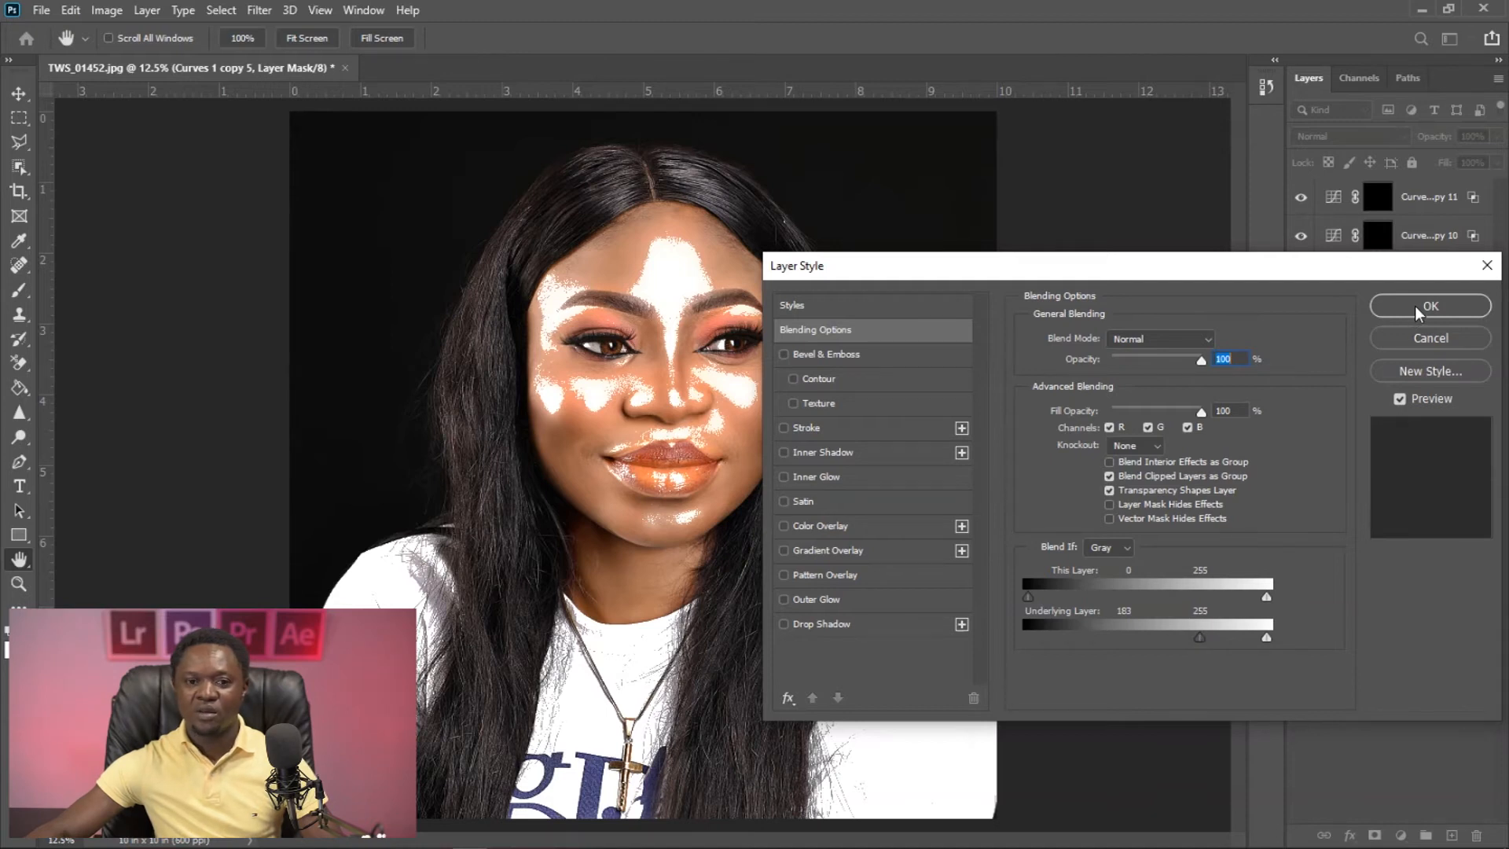
left_click_drag(1404, 267, 1414, 294)
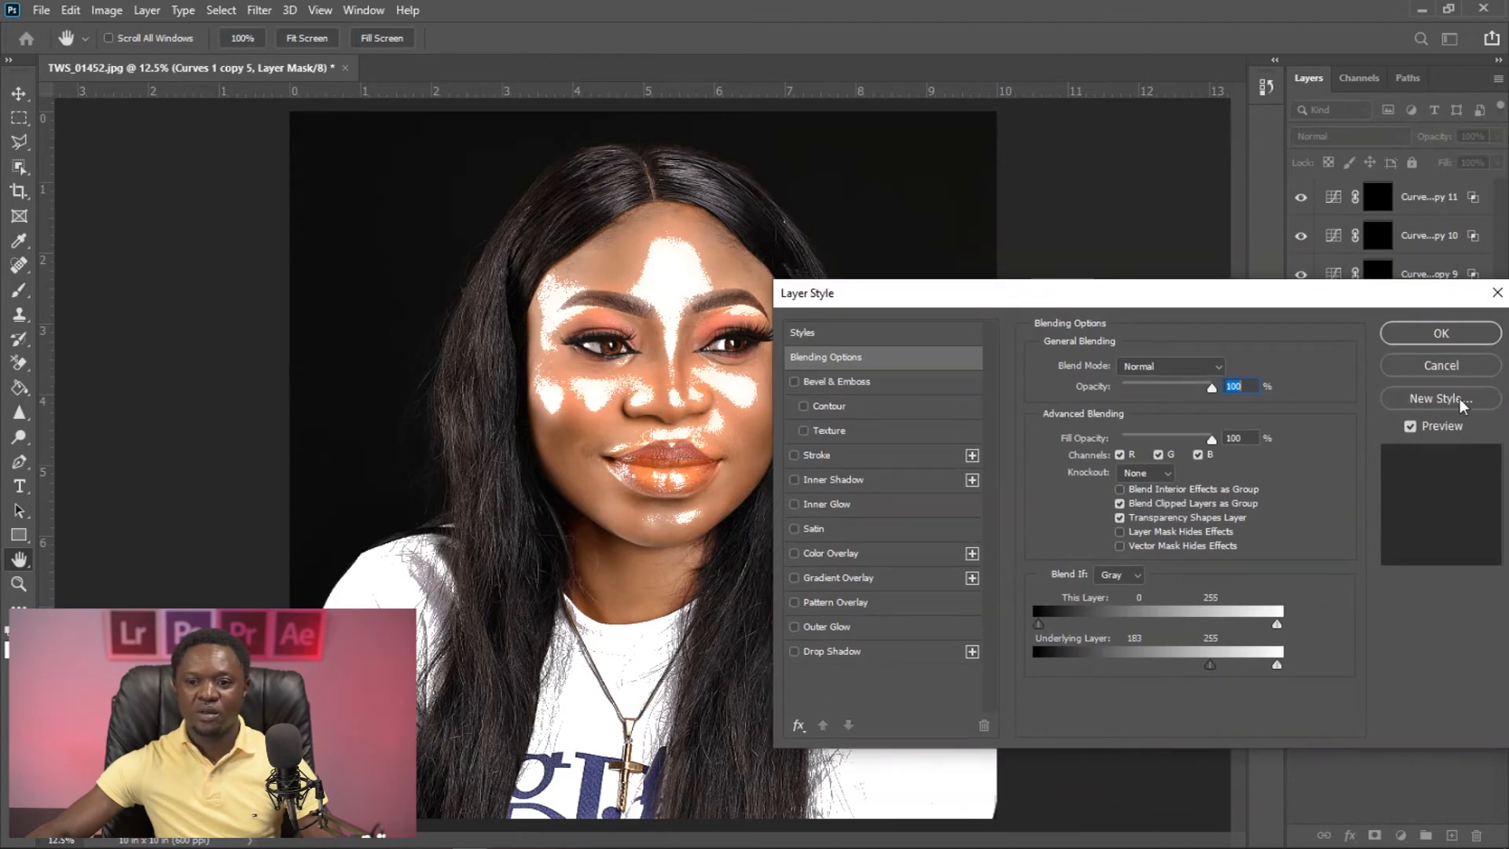
left_click(1443, 334)
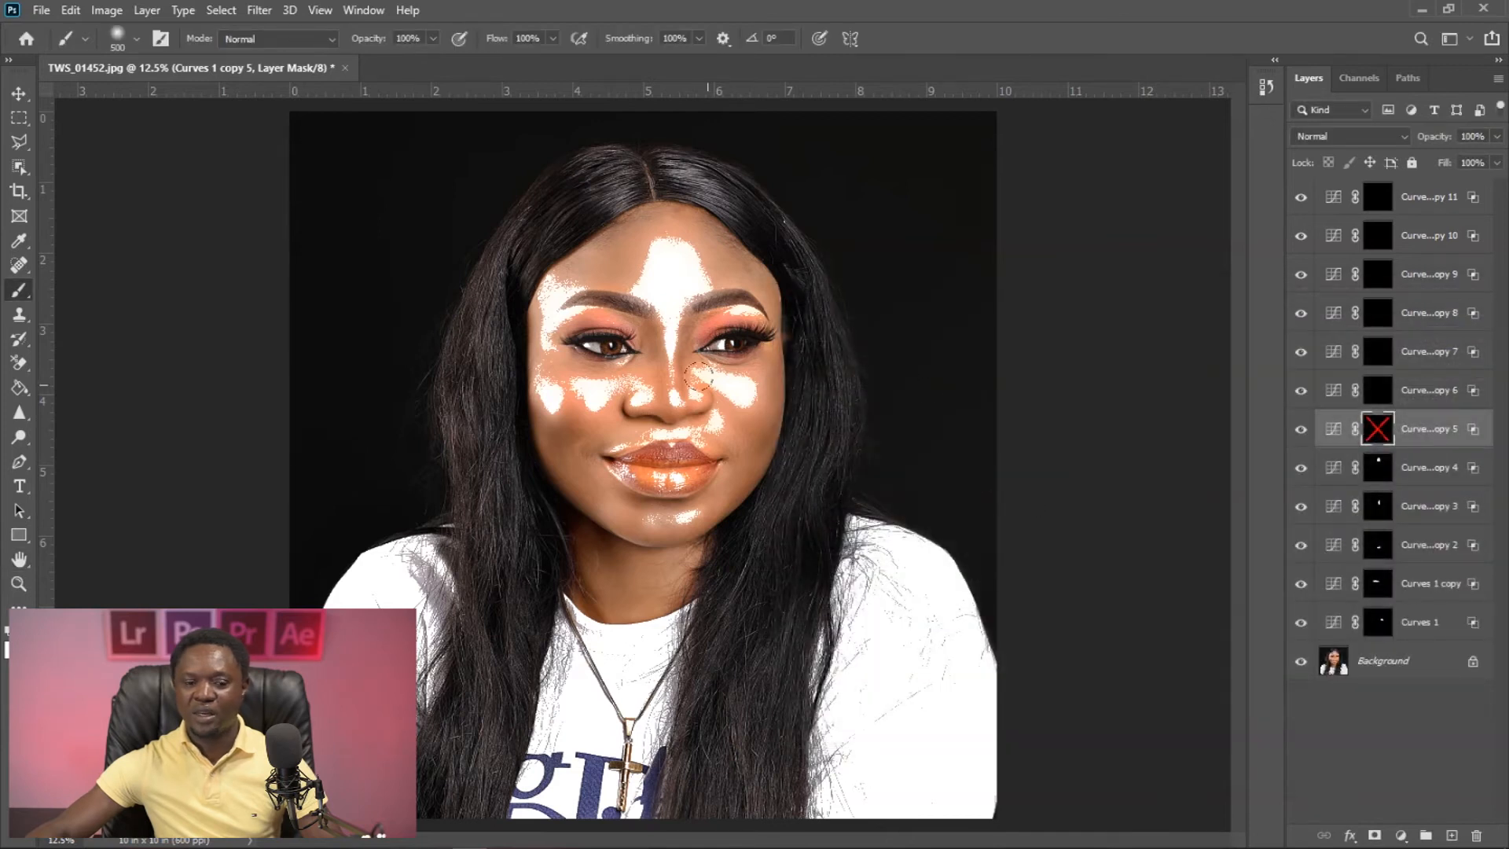
left_click(1379, 429, "shift")
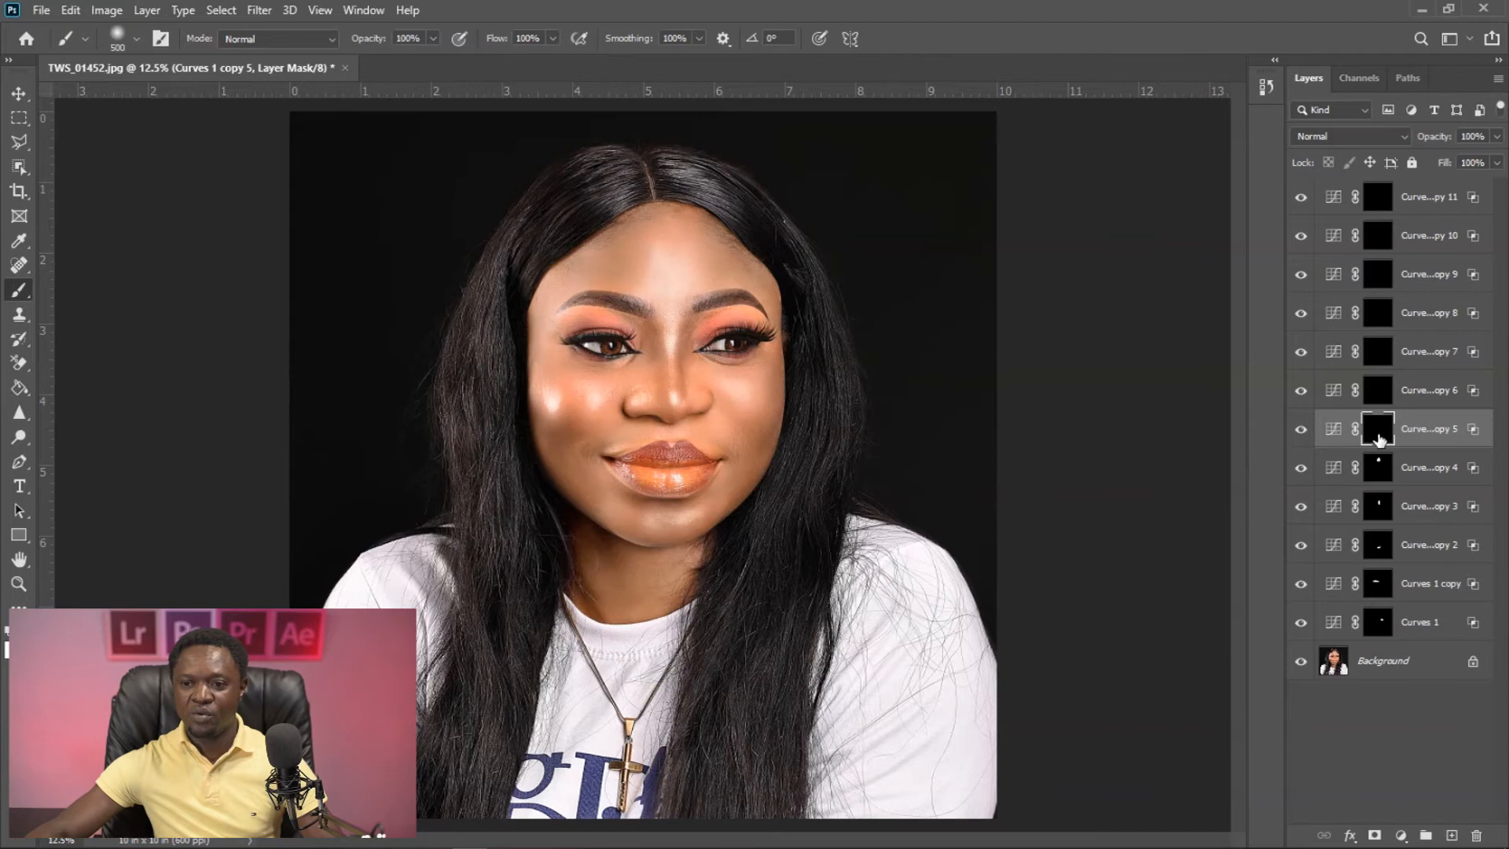
- Split the Curves 1 copy 5 layer's Blend If Underlying Layer dark slider to 183 / 221
double_click(1477, 433)
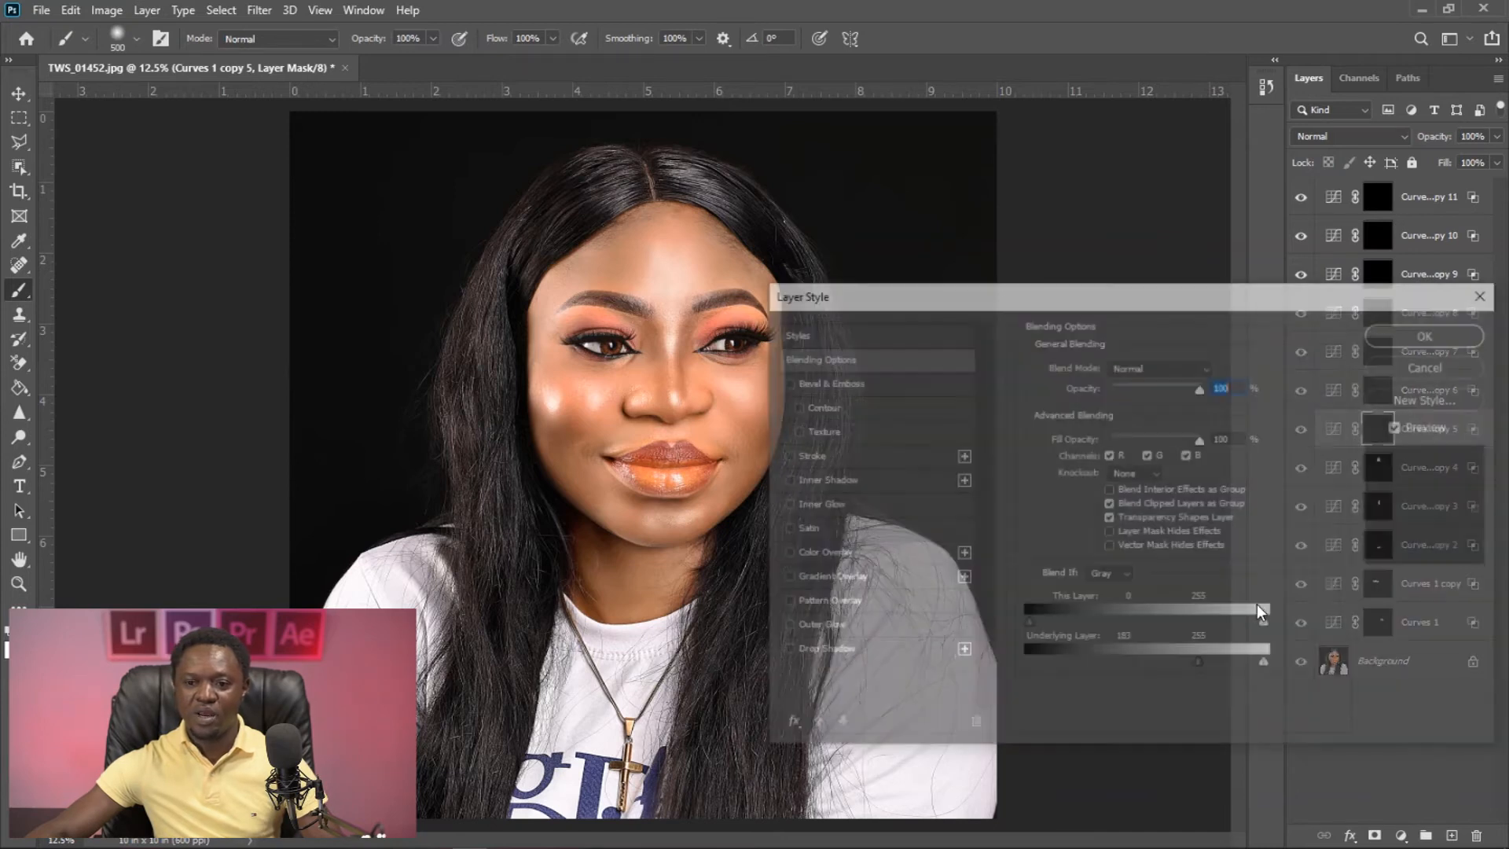
left_click_drag(1199, 666, 1236, 667)
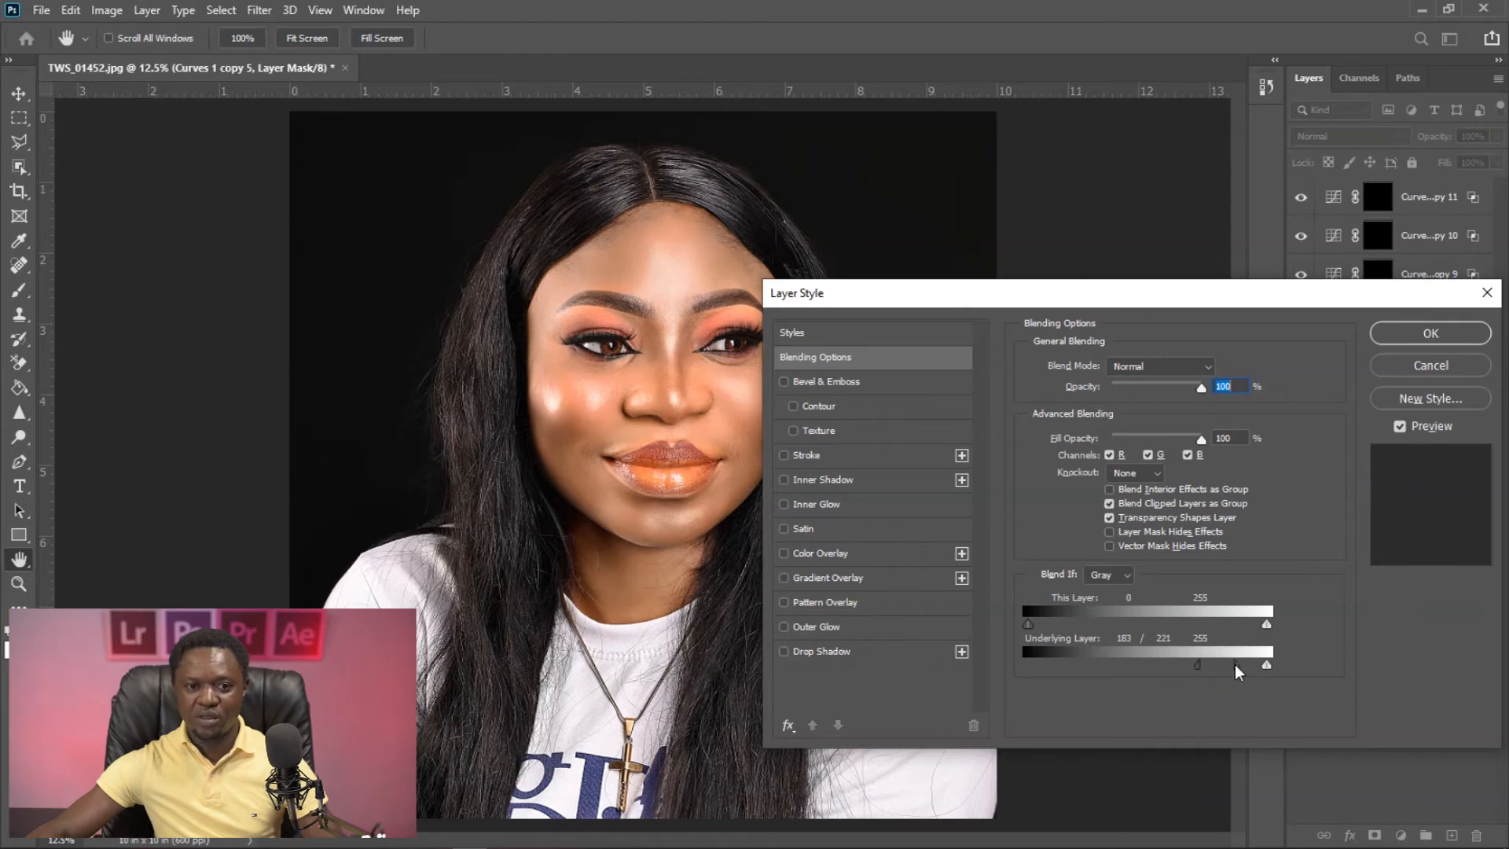
left_click(1431, 334)
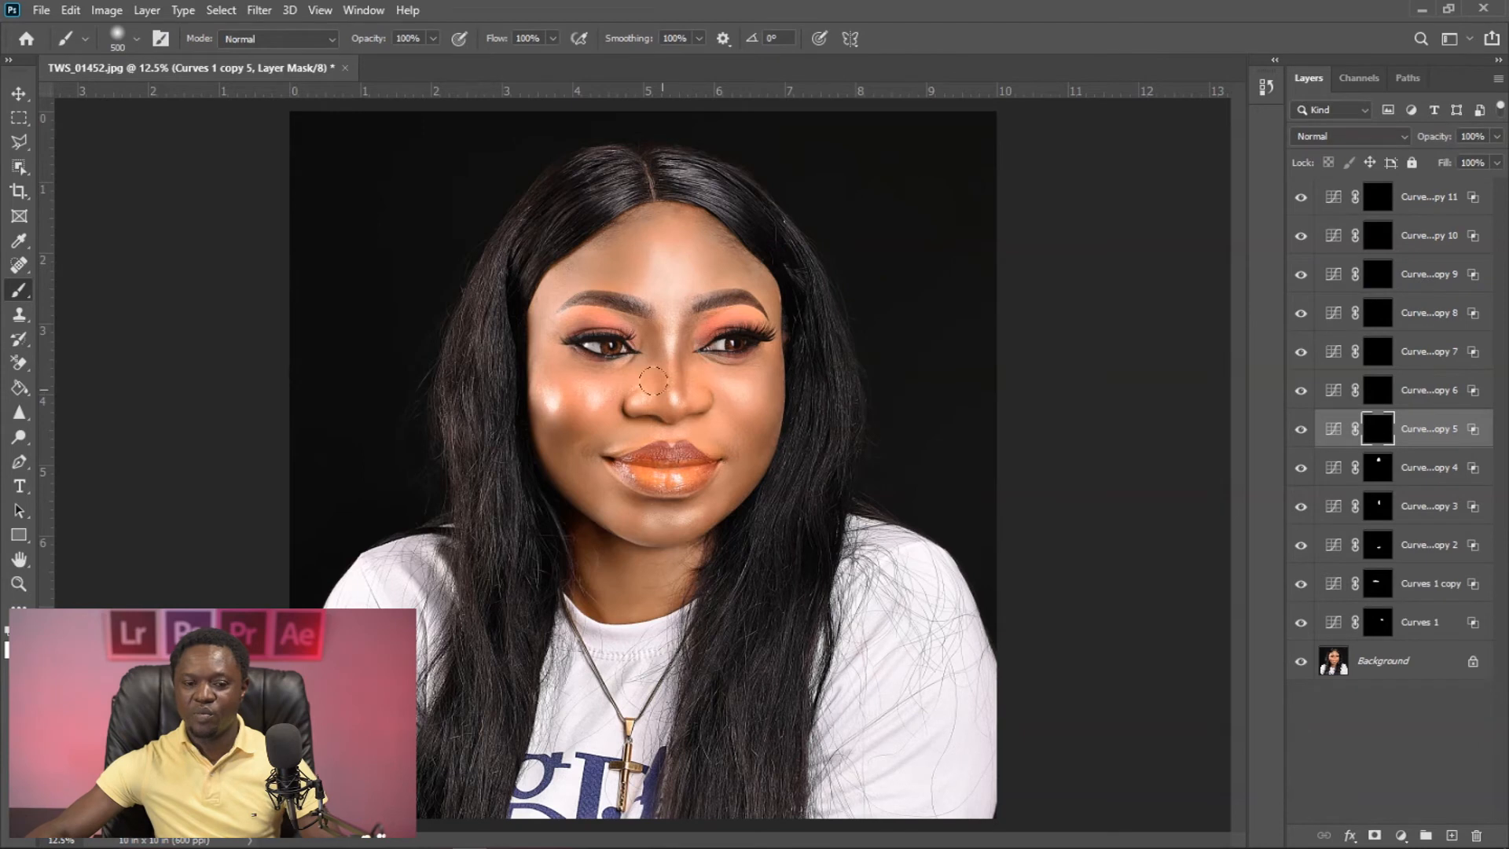
- Paint white on the Curves 1 copy 5 mask over the outer brow areas of both eyes and reduce the layer's opacity
left_click_drag(554, 305, 549, 307)
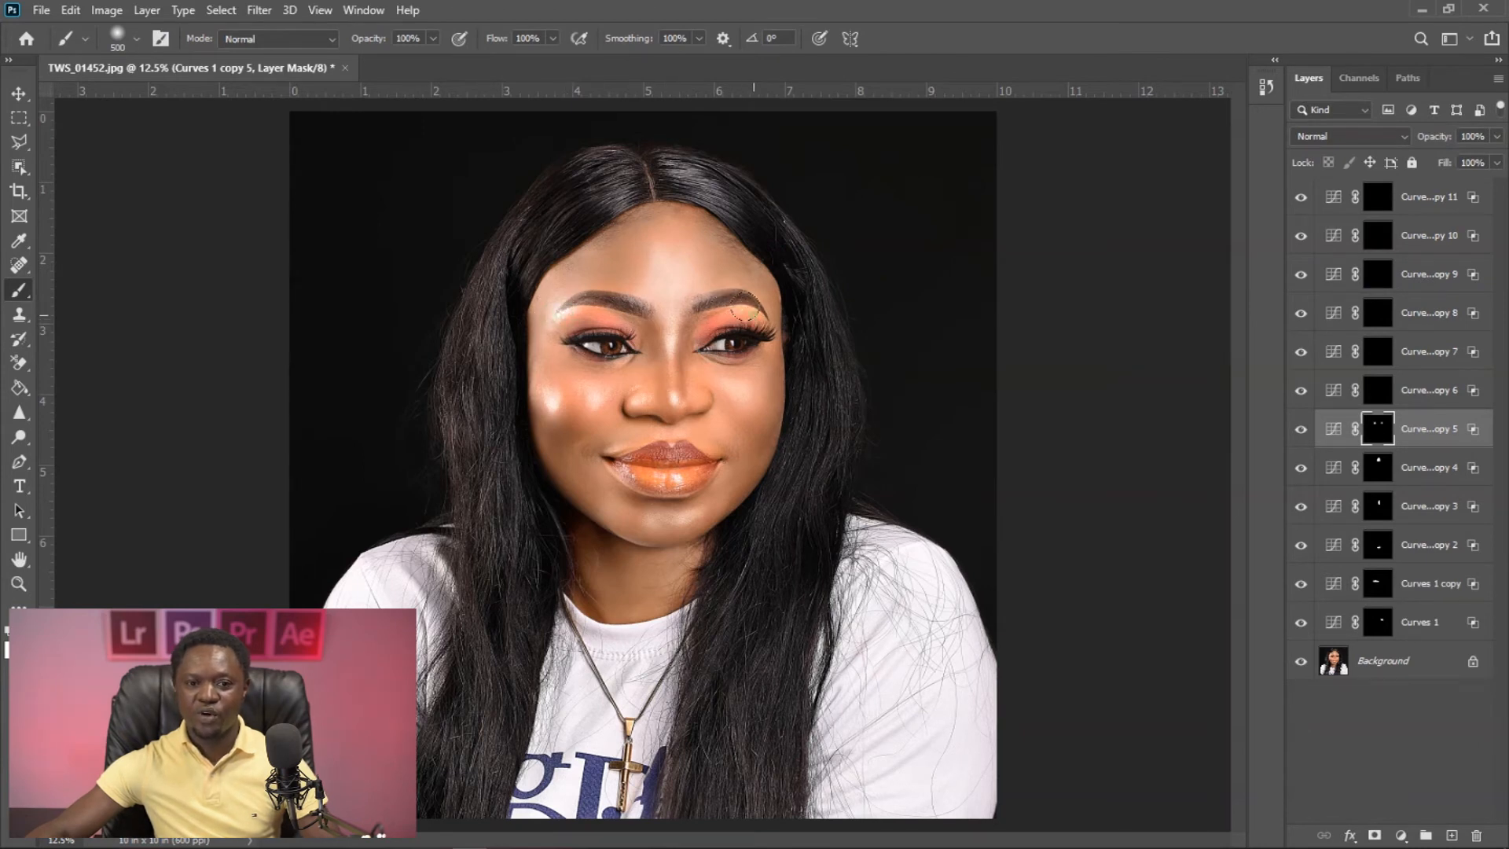
left_click_drag(1435, 141, 1393, 144)
- With the Curves 1 copy 6 mask temporarily disabled, set the layer's Blend If Underlying Layer dark slider to 168 / 220
key("alt+bracketright")
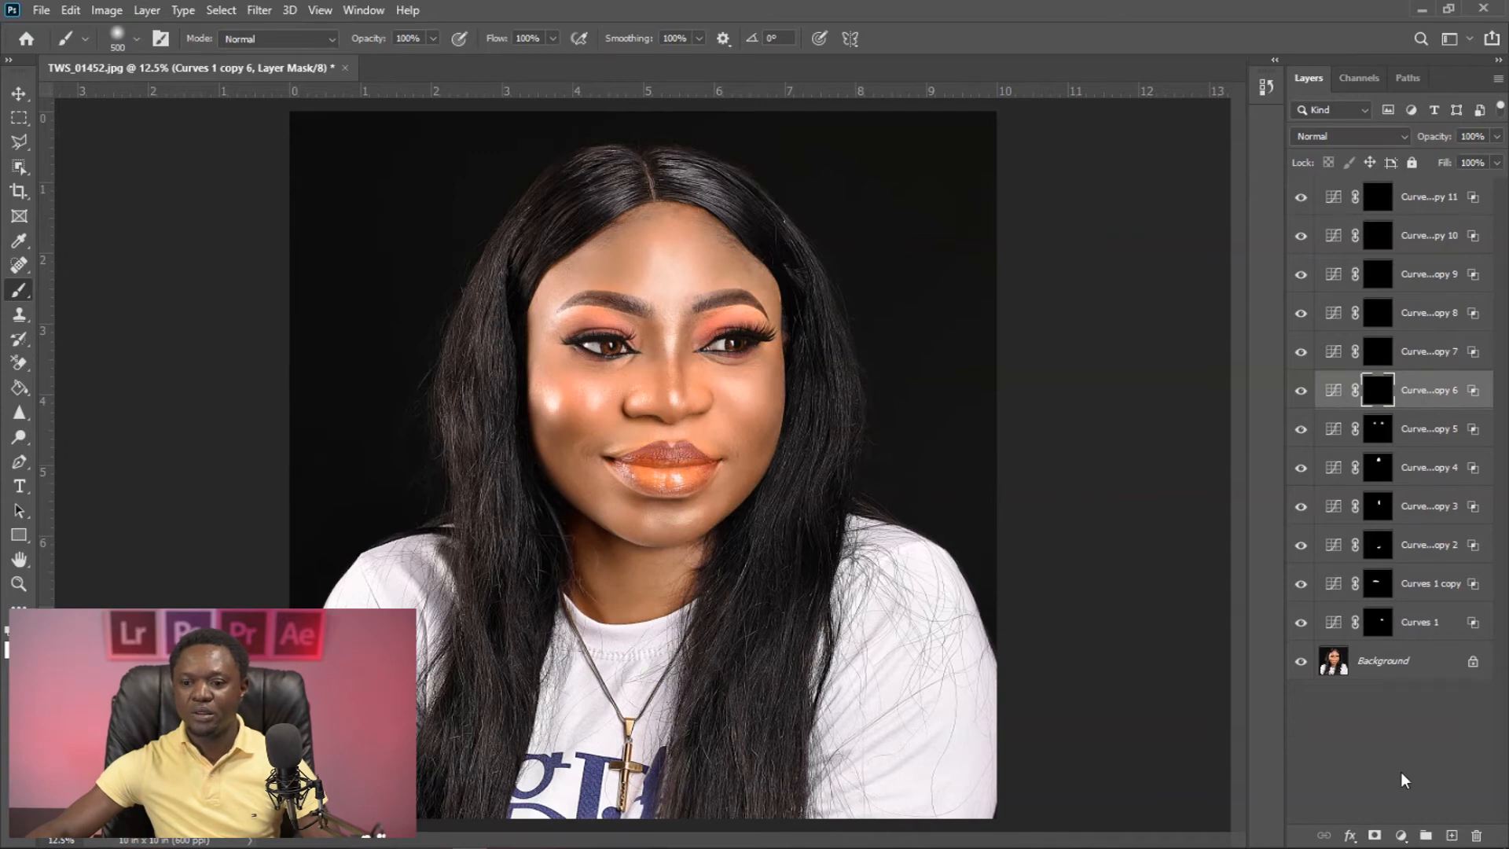
left_click(1377, 401, "shift")
double_click(1473, 393)
left_click_drag(1144, 296, 1204, 264)
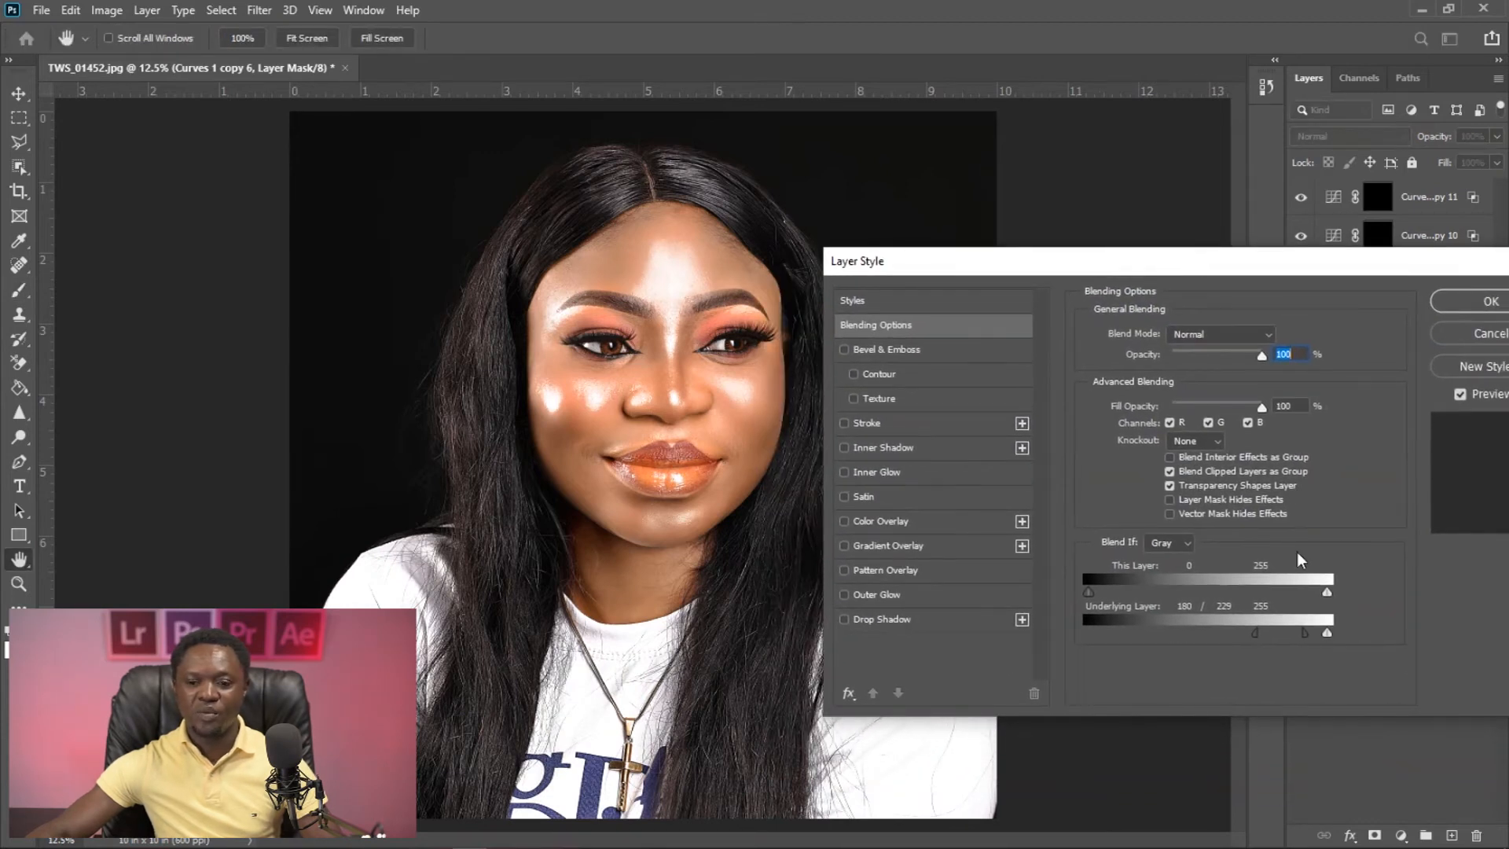
left_click_drag(1302, 631, 1245, 636)
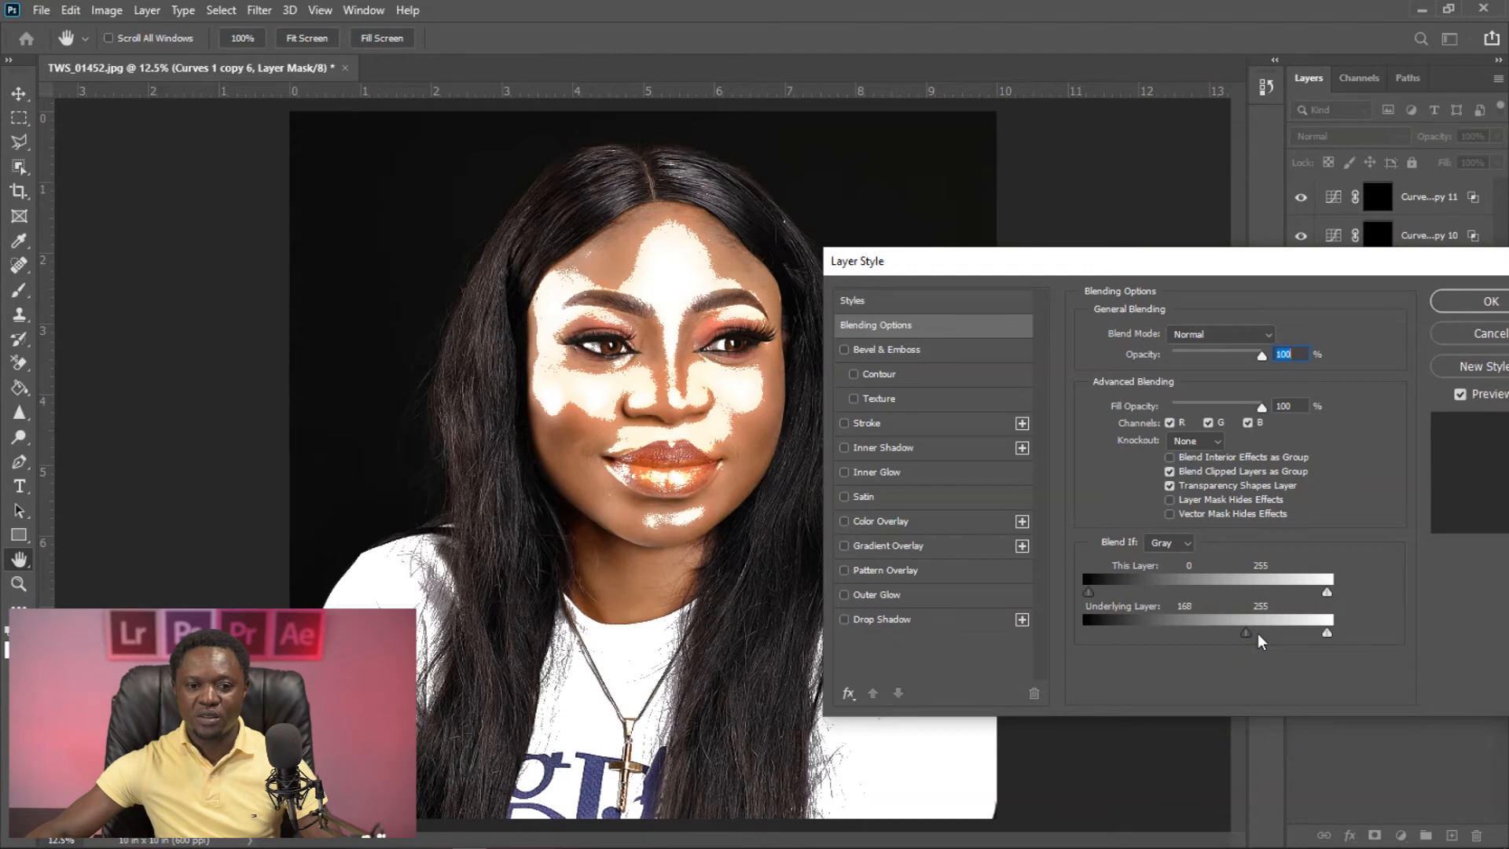
key("alt")
left_click_drag(1247, 634, 1295, 632)
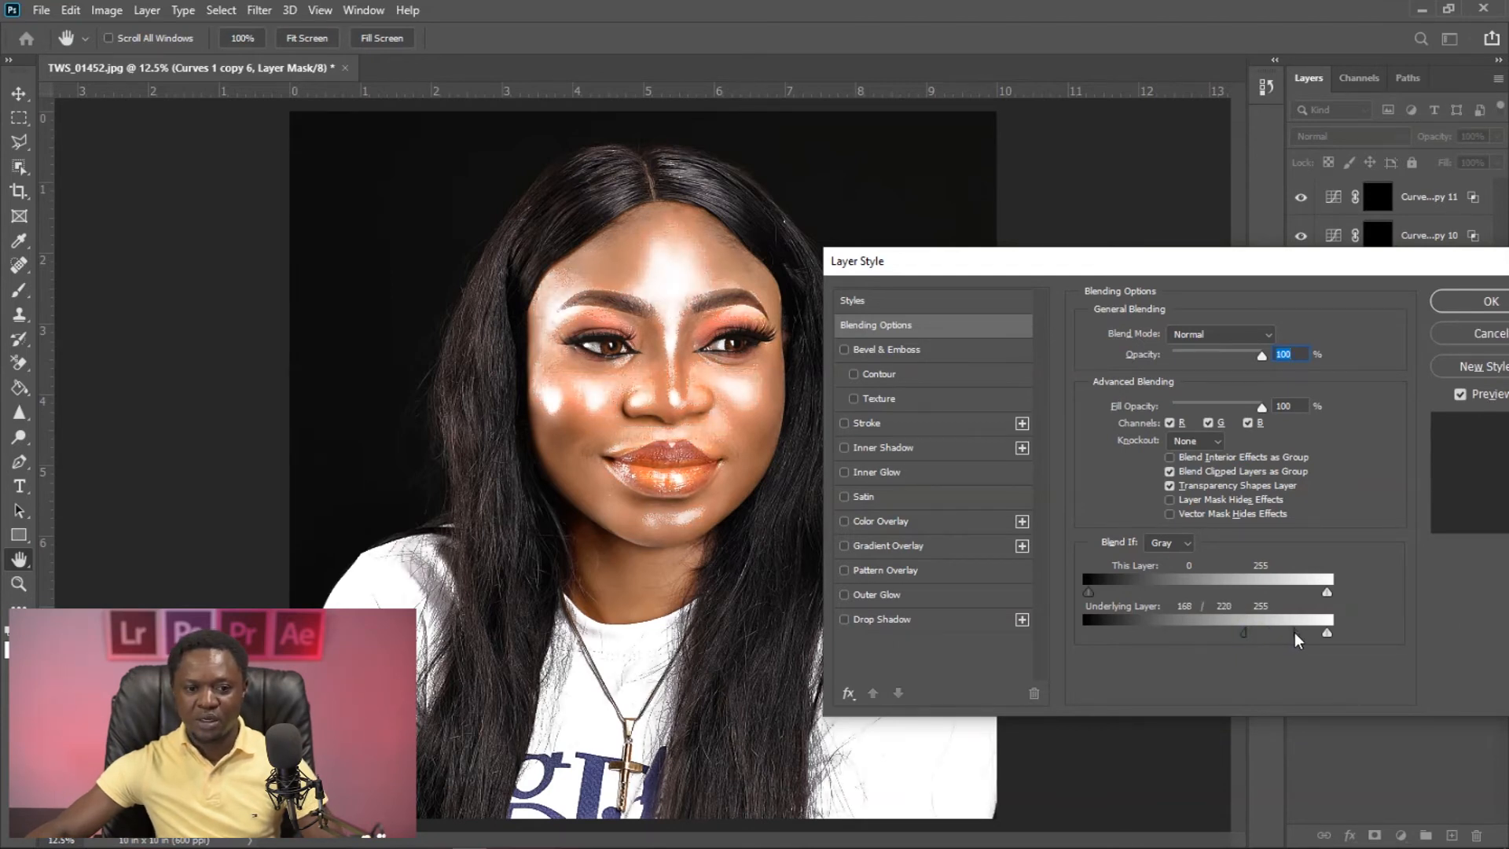
left_click(1463, 299)
- Paint white on the re-enabled Curves 1 copy 6 mask over the lips, reducing the brush to 175 px
key("b")
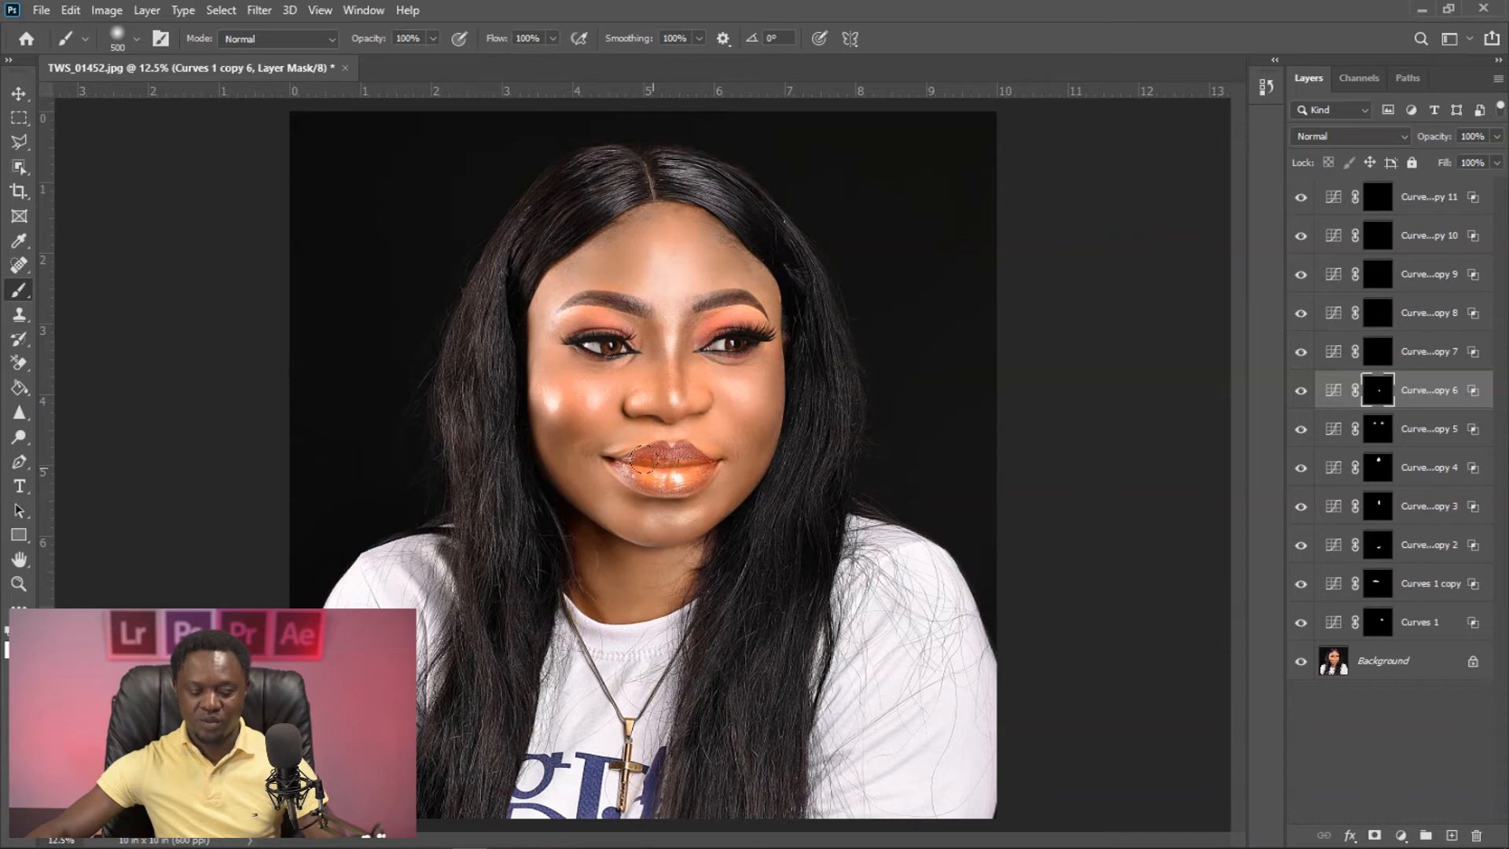
scroll(645, 464, "up", 2)
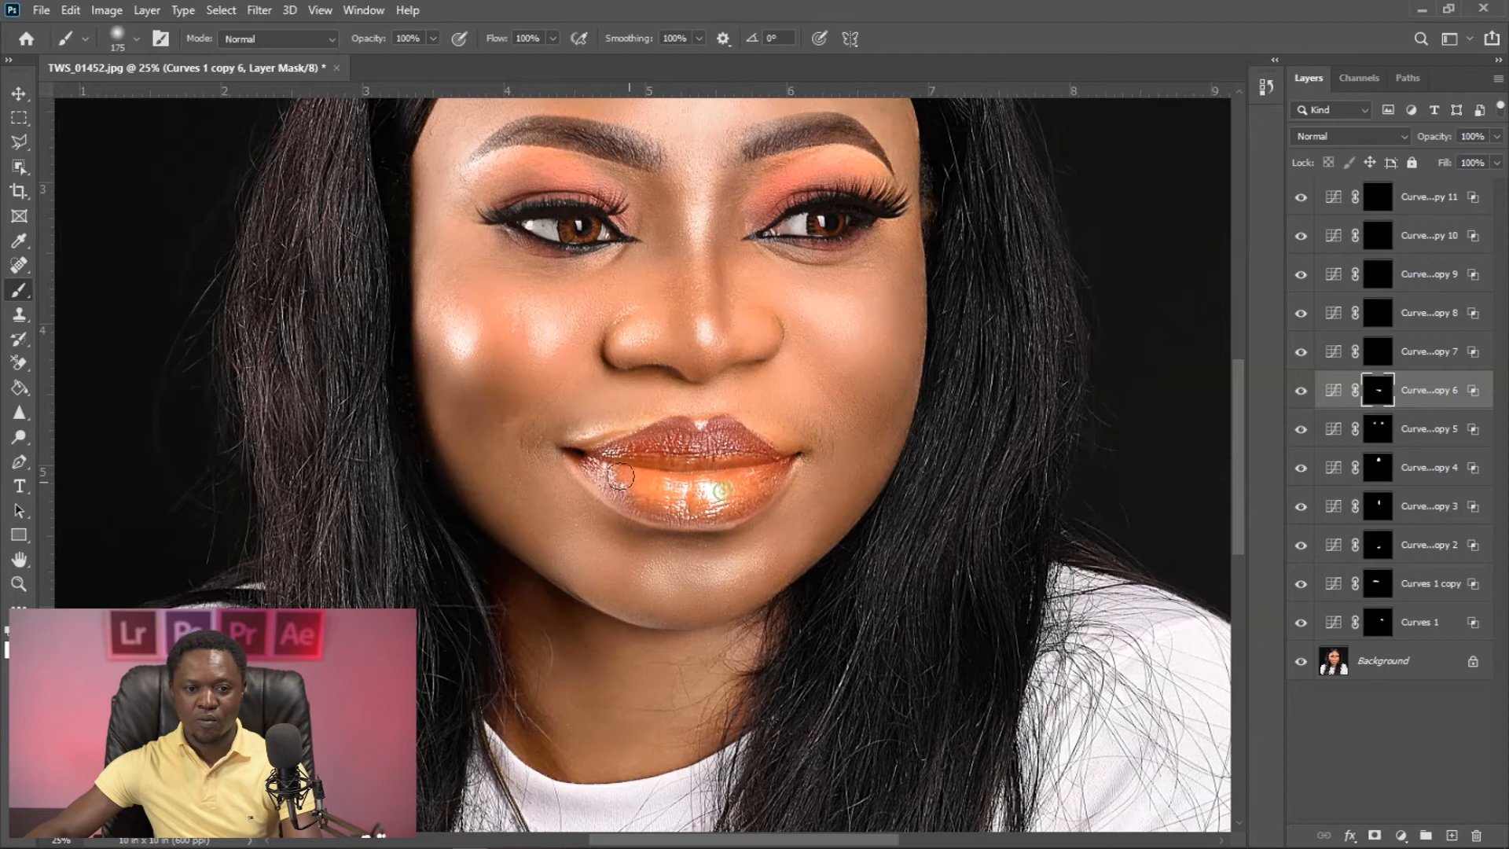
left_click_drag(748, 299, 728, 444)
left_click_drag(839, 454, 874, 464)
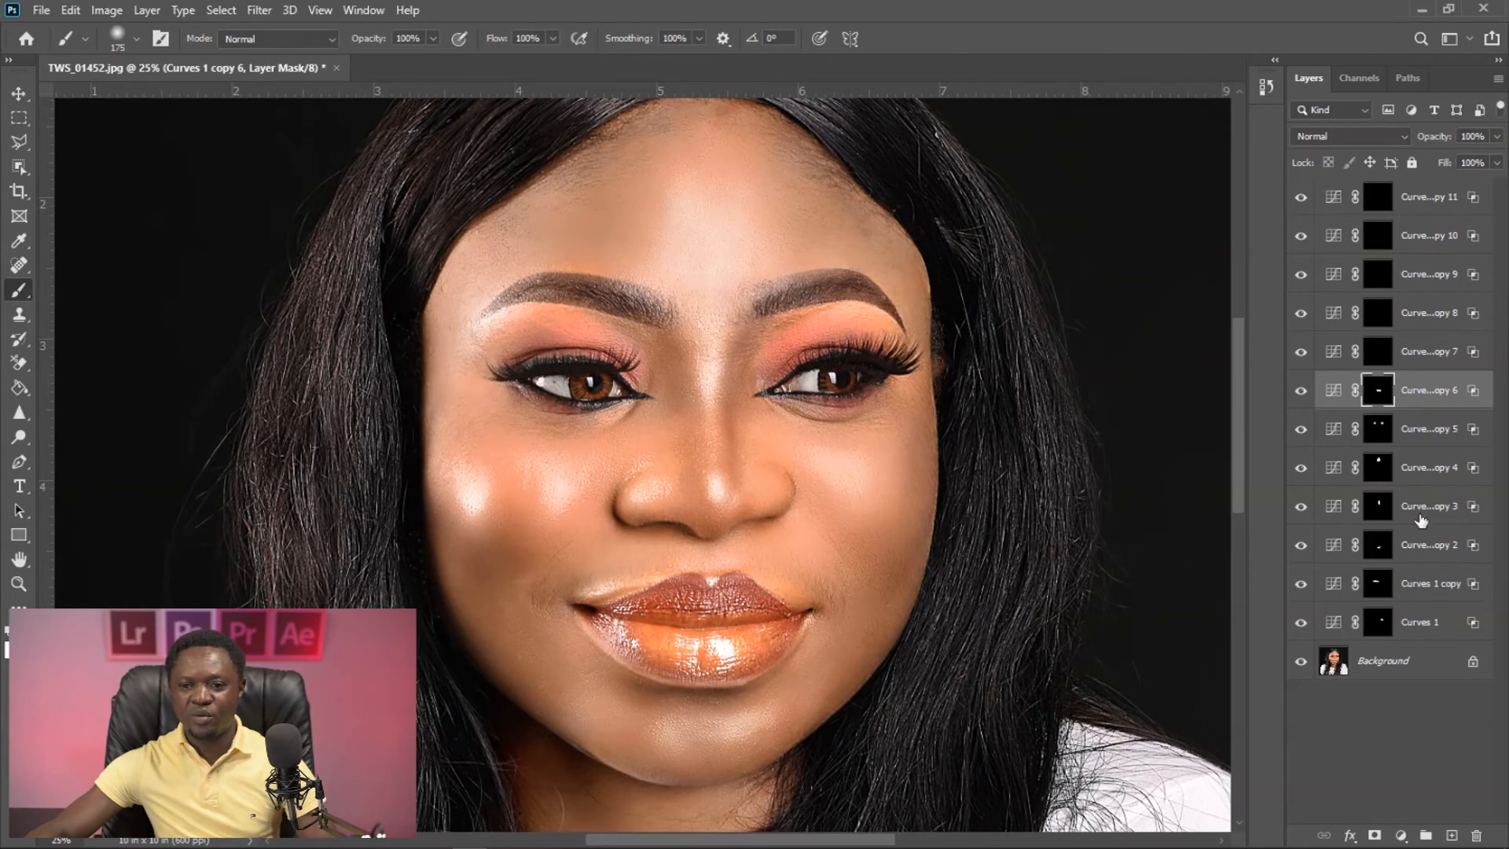
- Temporarily disable the Curves 1 copy 7 mask and set the layer's Blend If Underlying Layer dark slider to 182
left_click(1376, 360)
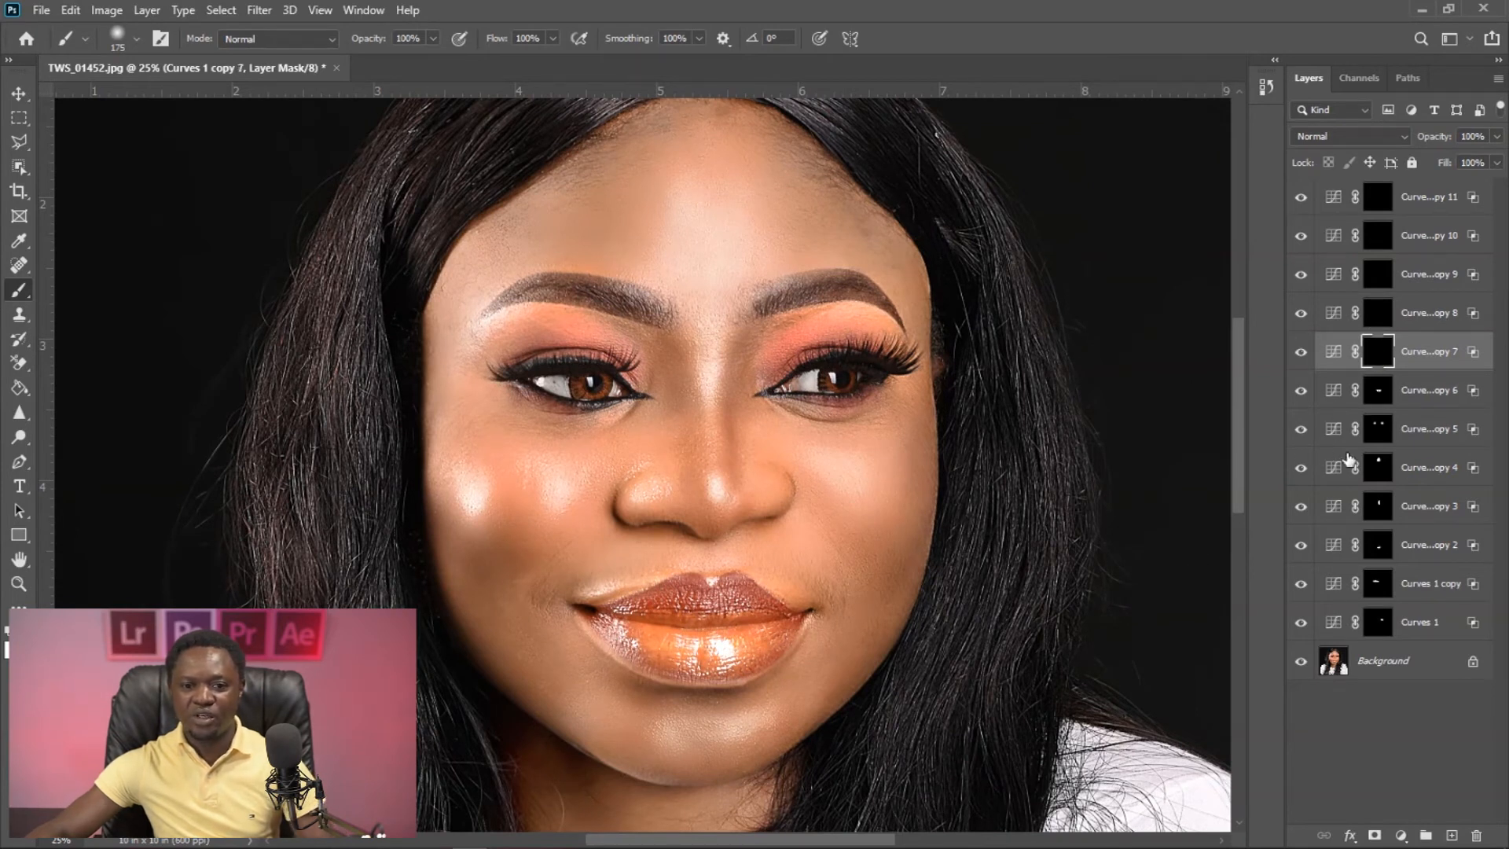
left_click(1378, 351, "shift")
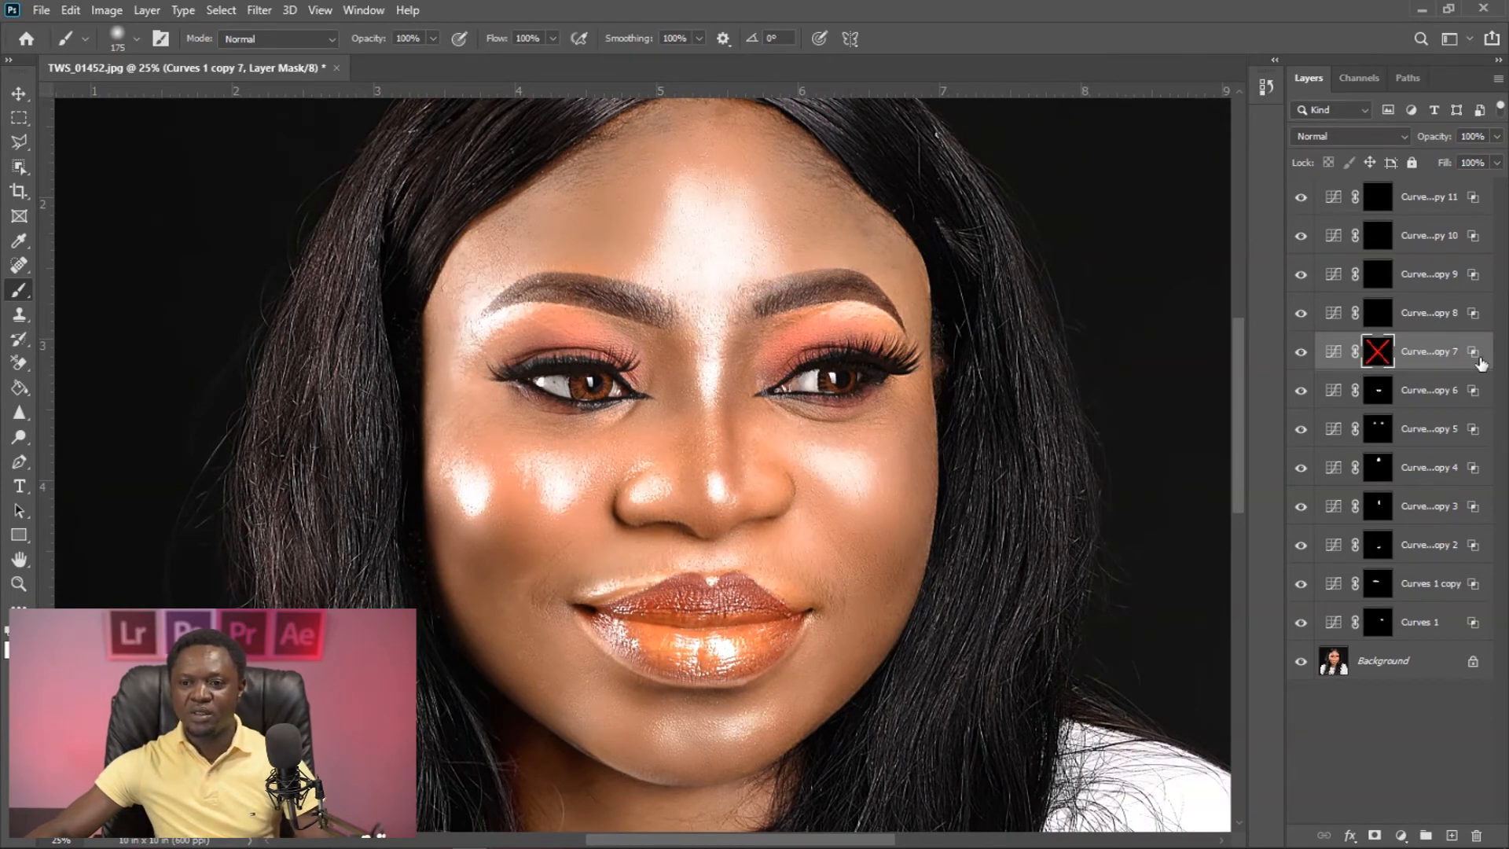
double_click(1475, 352)
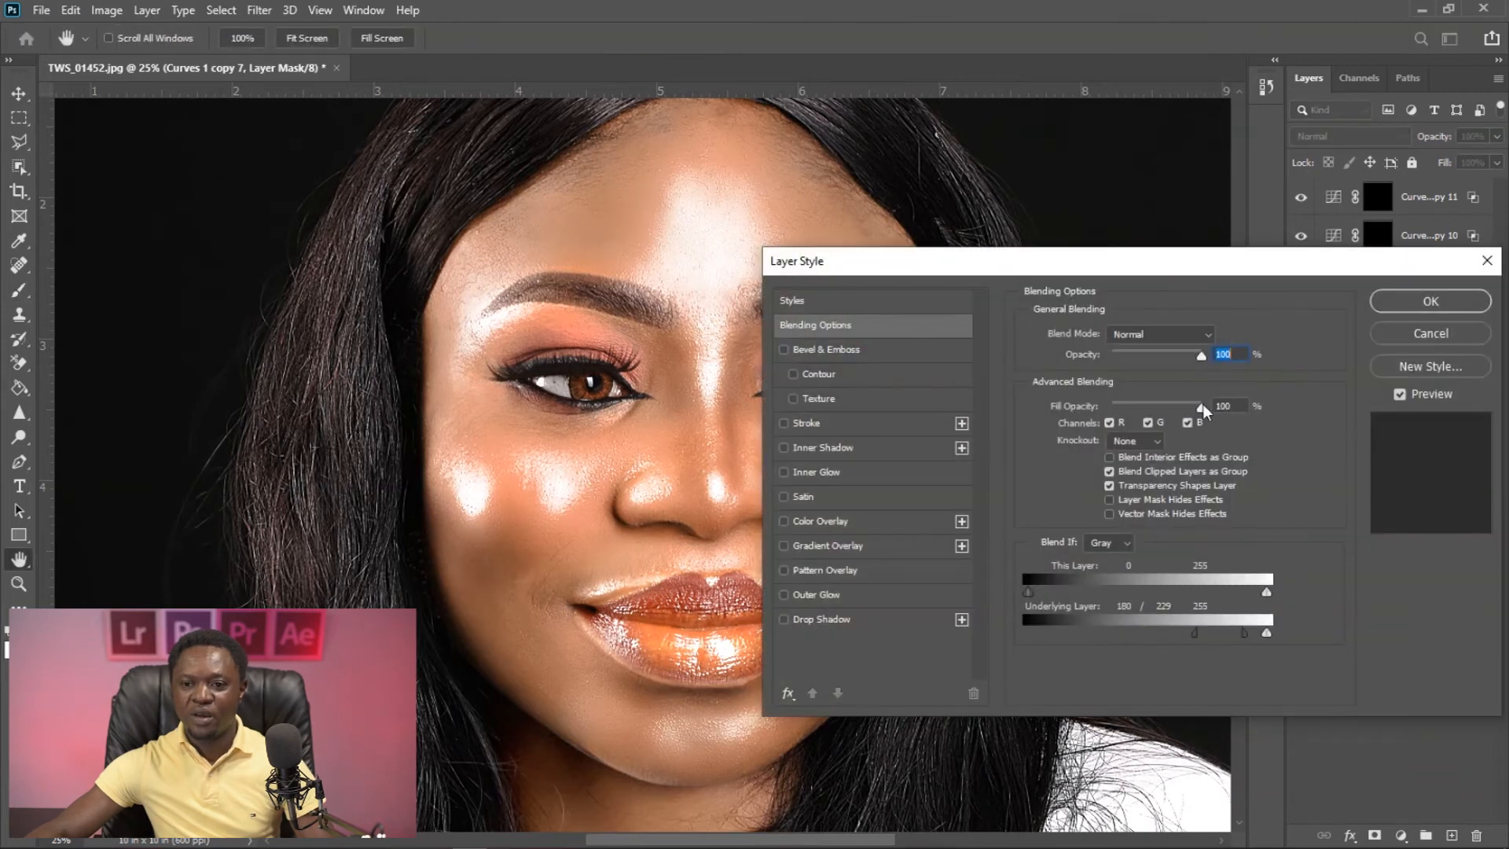
left_click_drag(1244, 634, 1189, 636)
left_click_drag(1051, 265, 1285, 237)
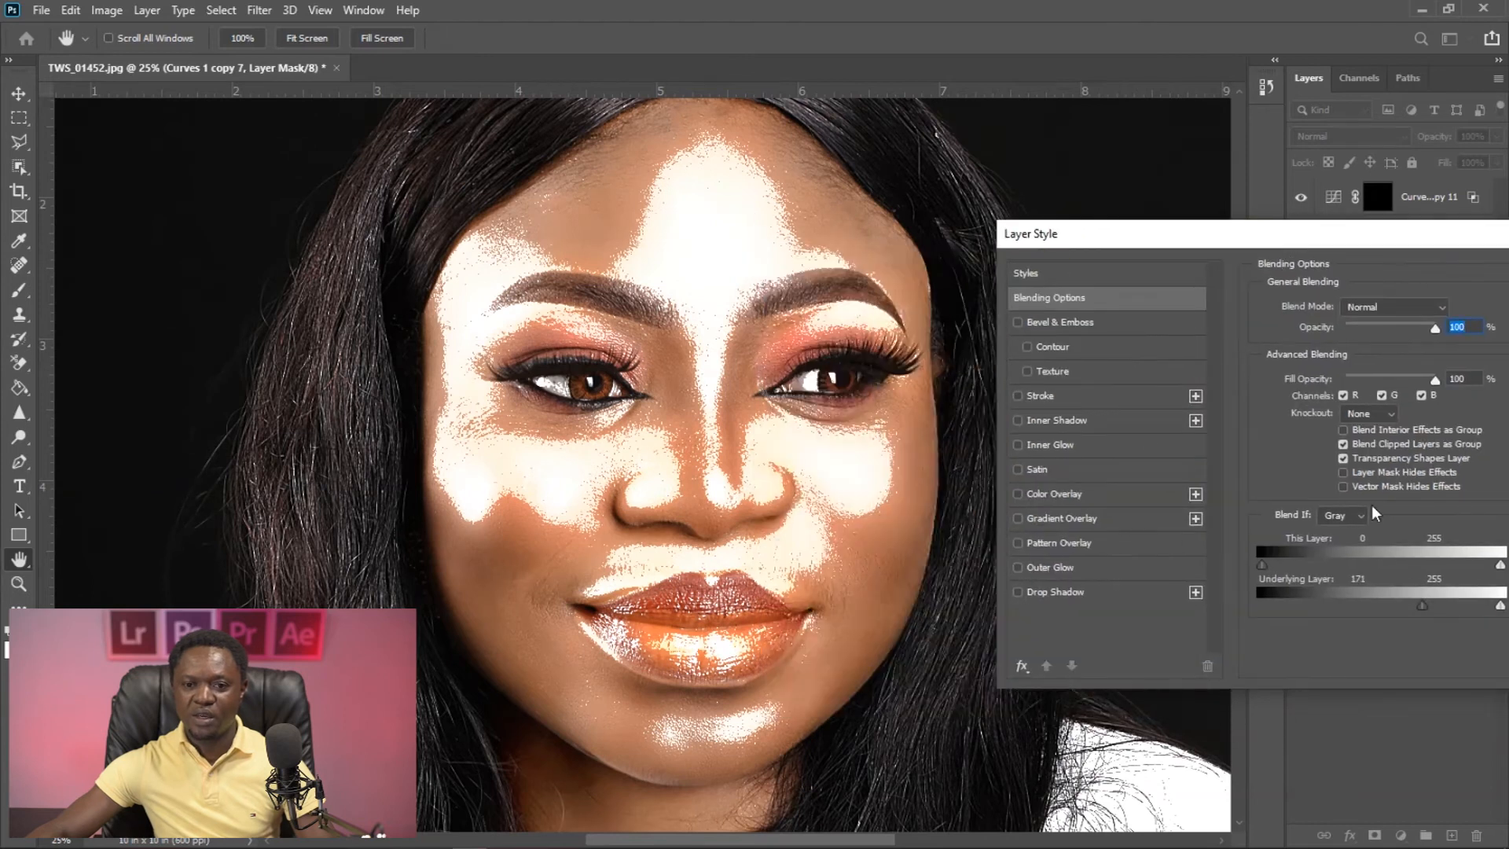
left_click_drag(1404, 600, 1432, 601)
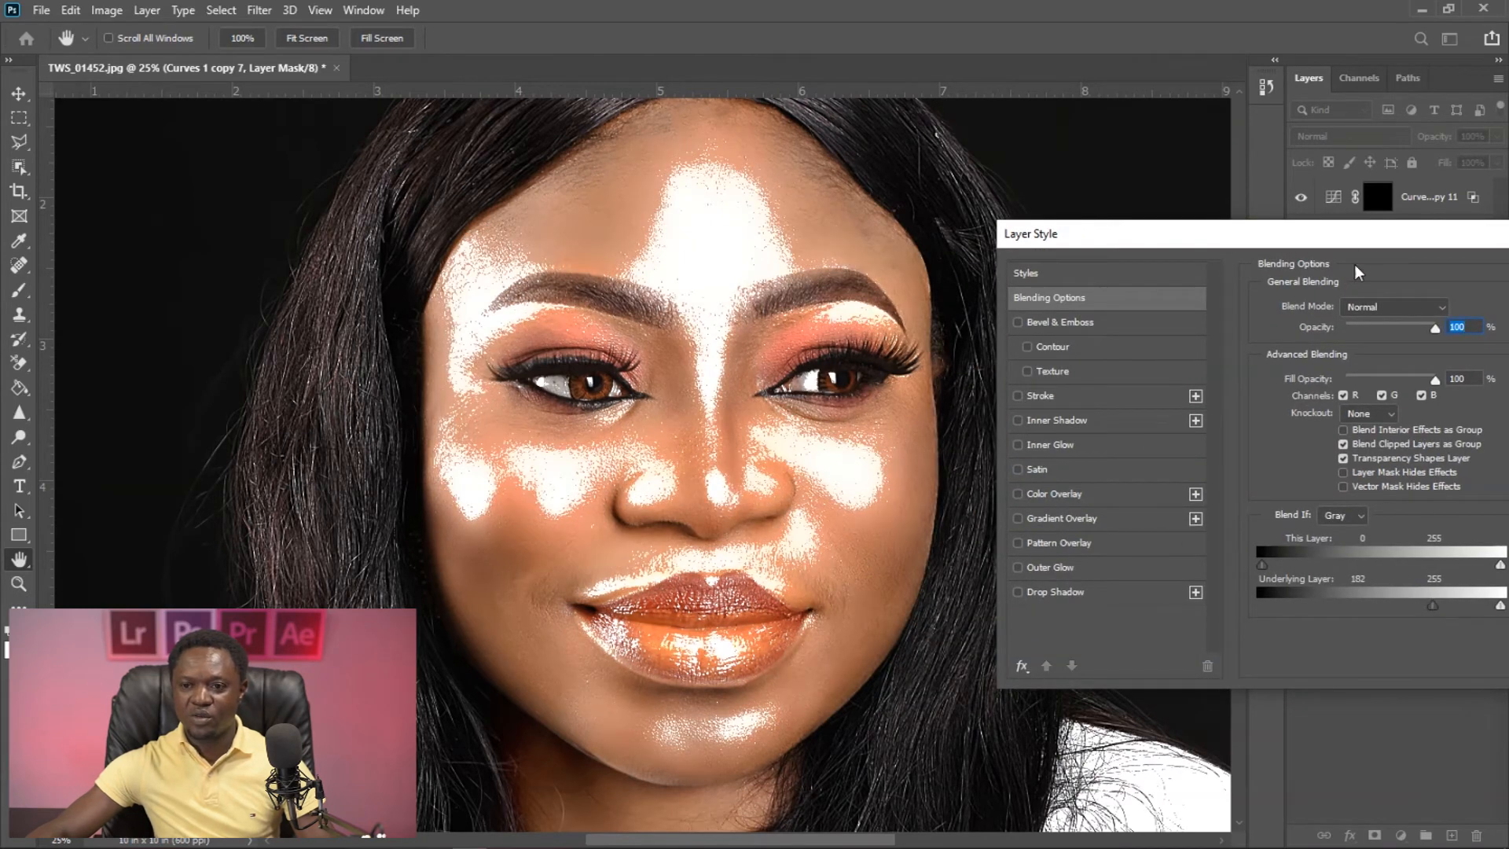
- Split the Curves 1 copy 7 layer's Blend If Underlying Layer dark slider to 182 / 247
left_click_drag(1415, 234, 1358, 231)
key("alt")
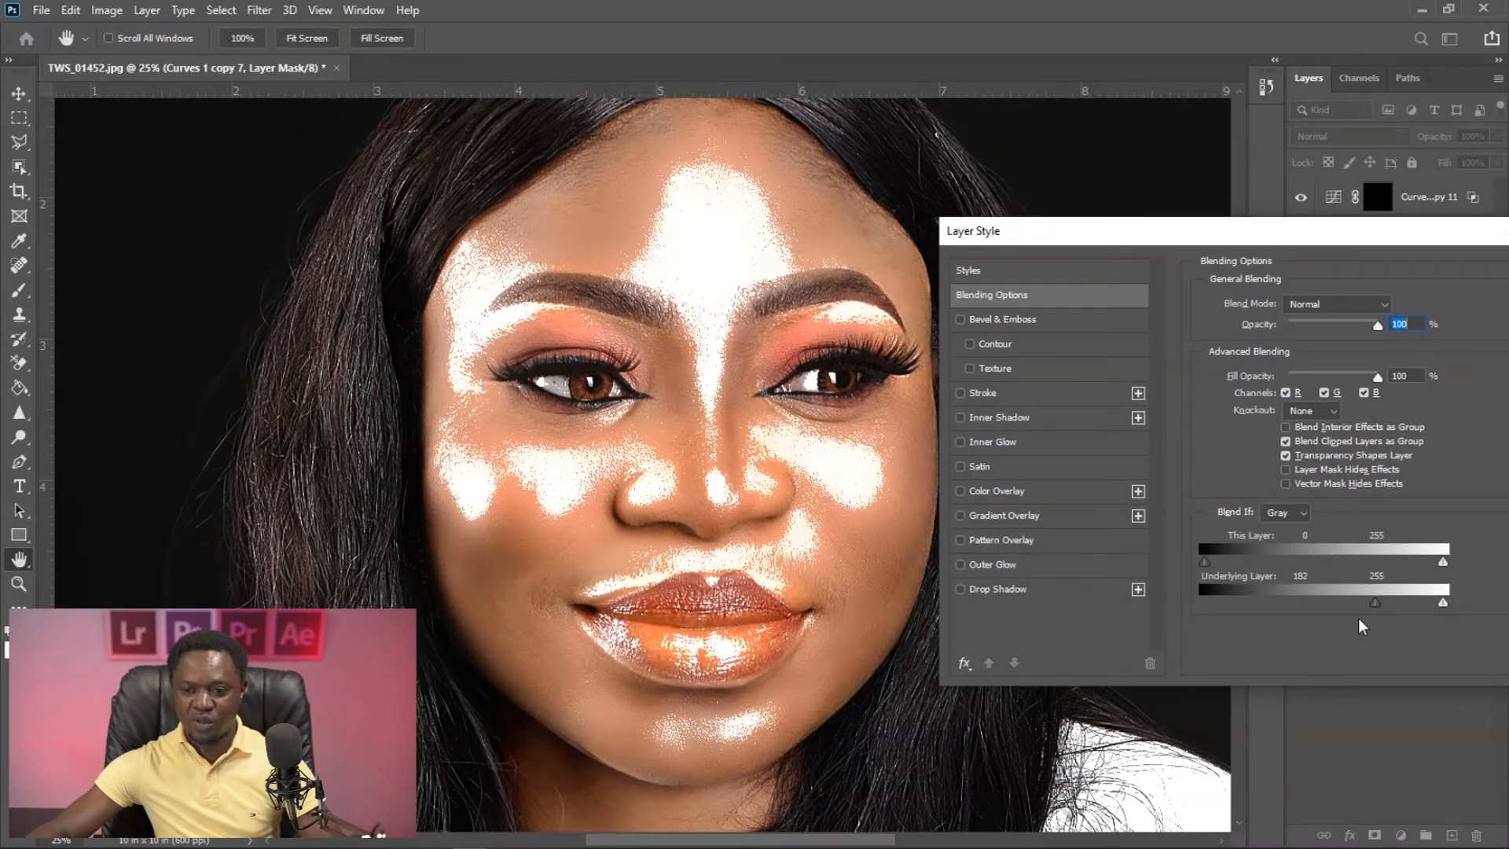
left_click_drag(1381, 604, 1417, 607)
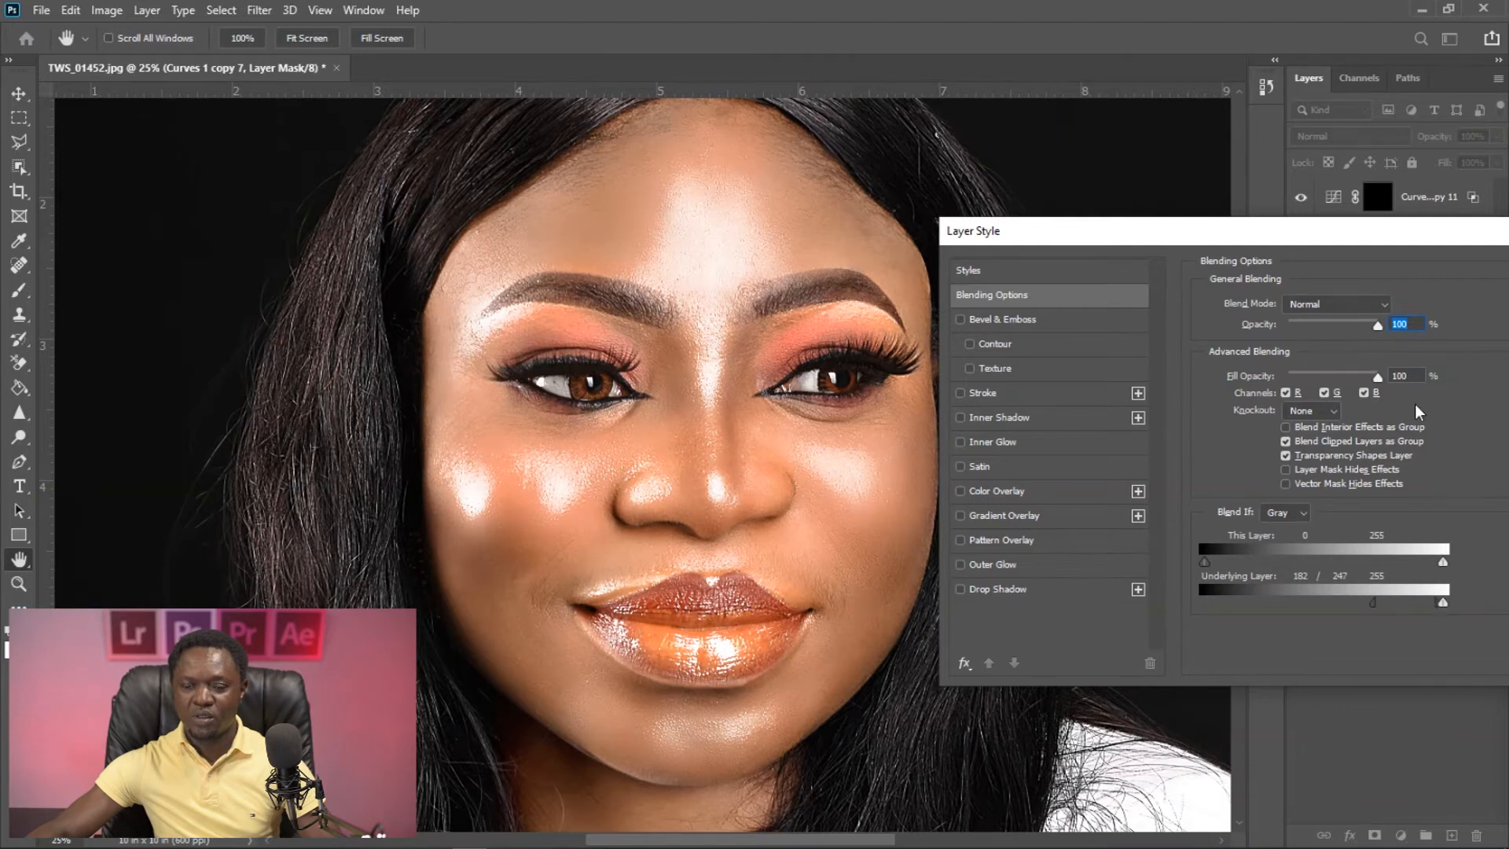
left_click_drag(1404, 234, 1321, 260)
left_click(1474, 290)
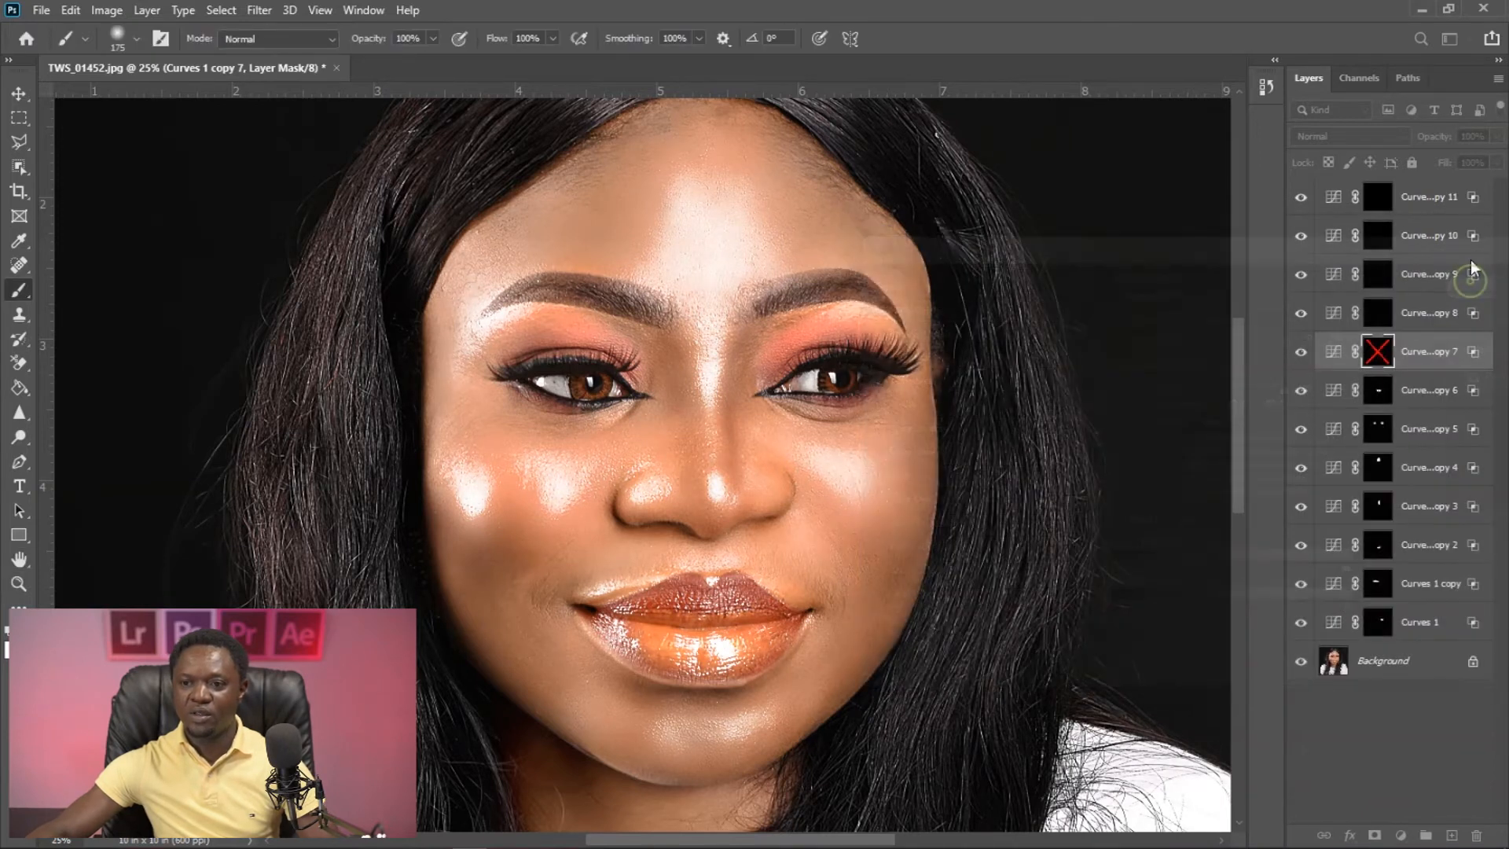
- Re-enable the Curves 1 copy 7 mask and paint white over the cheek on the image's right side with a 400 px brush
left_click(1378, 353, "shift")
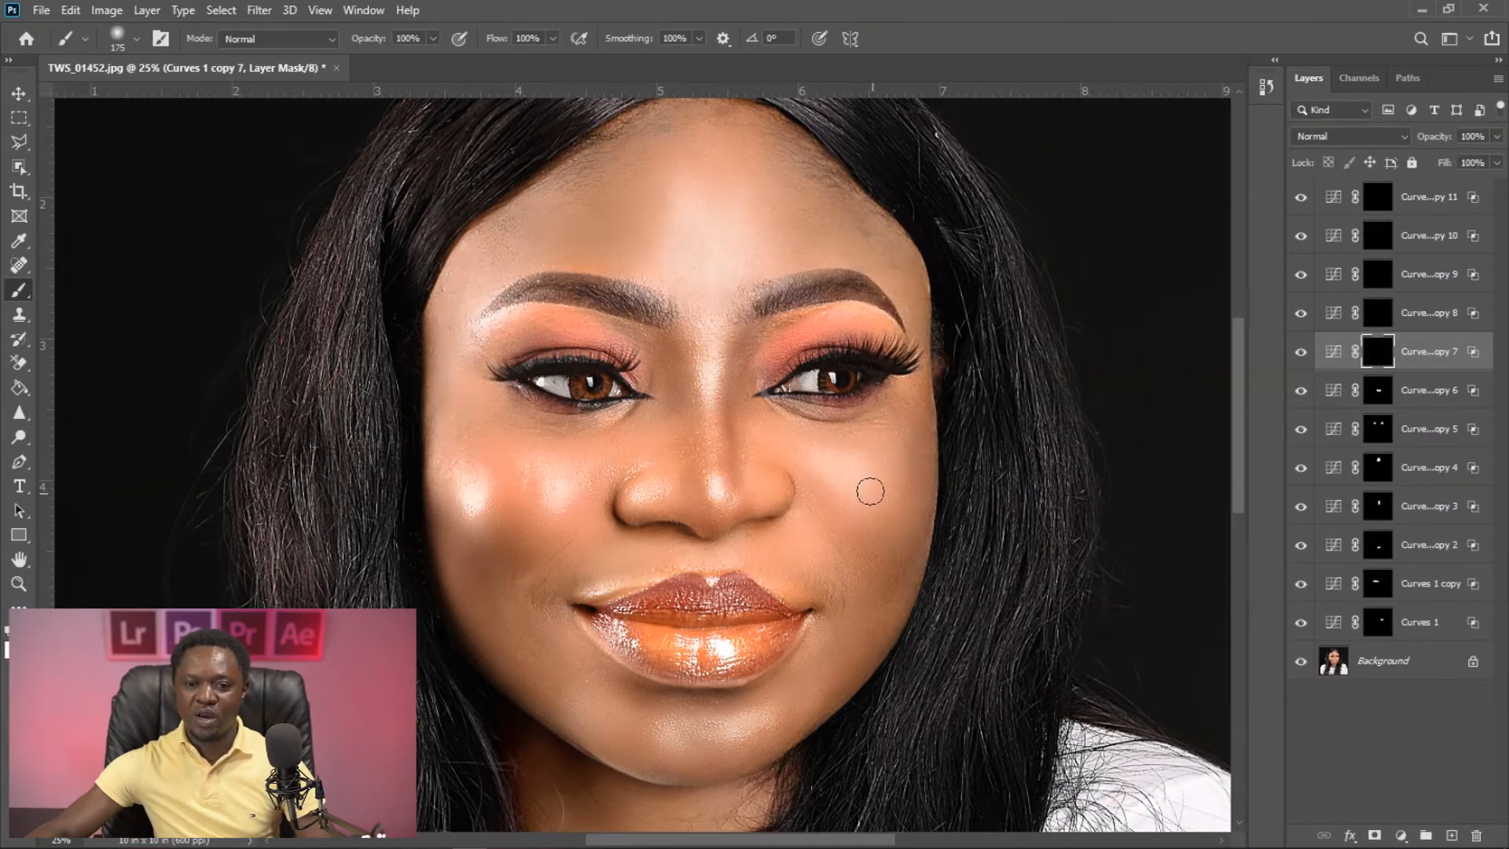
key("bracketright")
key("bracketright")
key("bracketright")
key("bracketright")
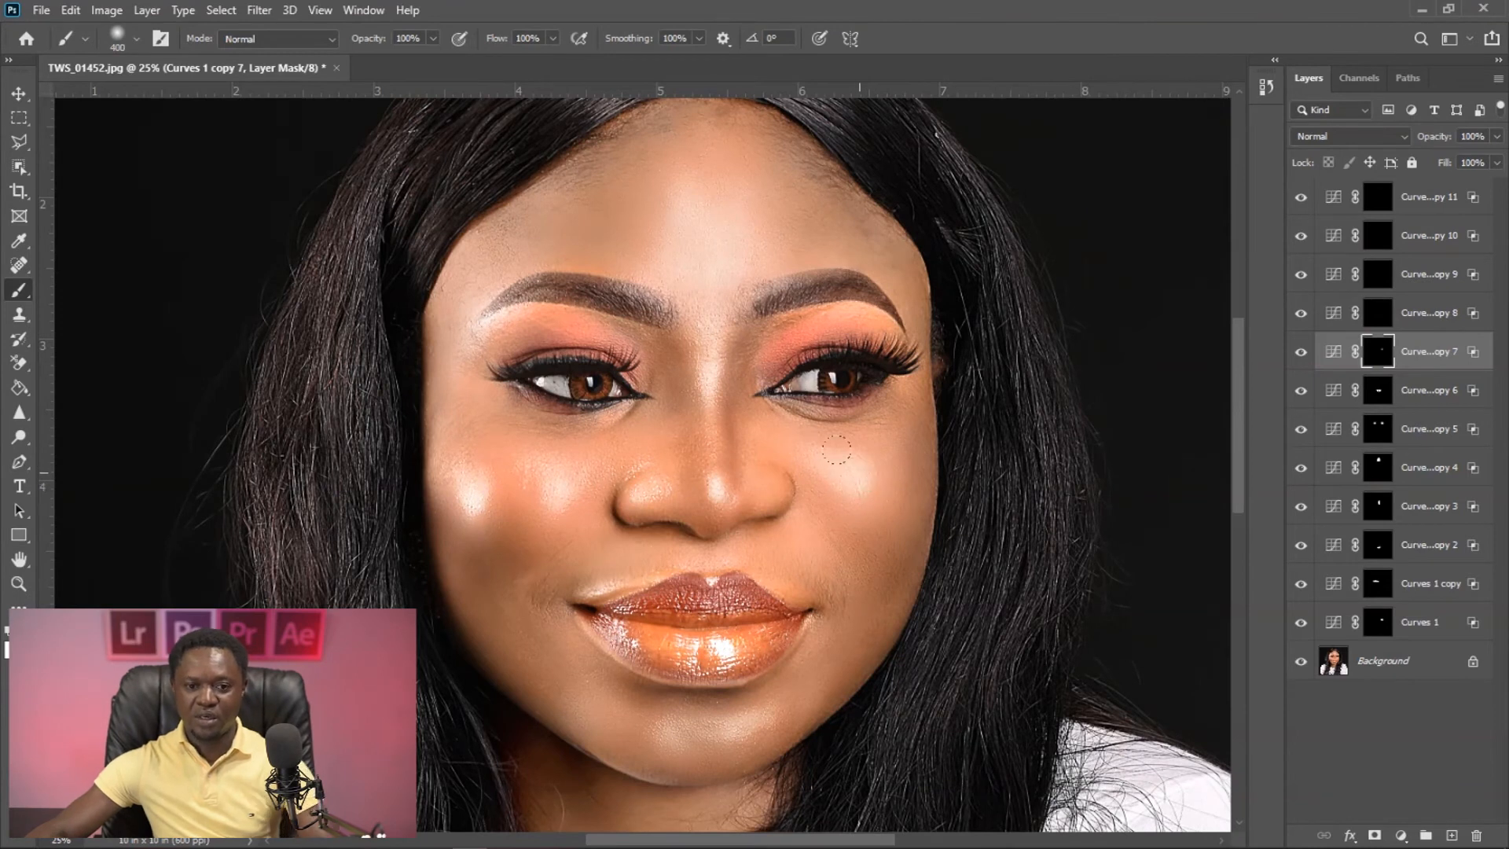
mouse_move(1240, 419)
left_mouse_down()
mouse_move(1239, 385)
mouse_move(1240, 476)
mouse_move(1240, 445)
left_mouse_up()
key("ctrl+minus")
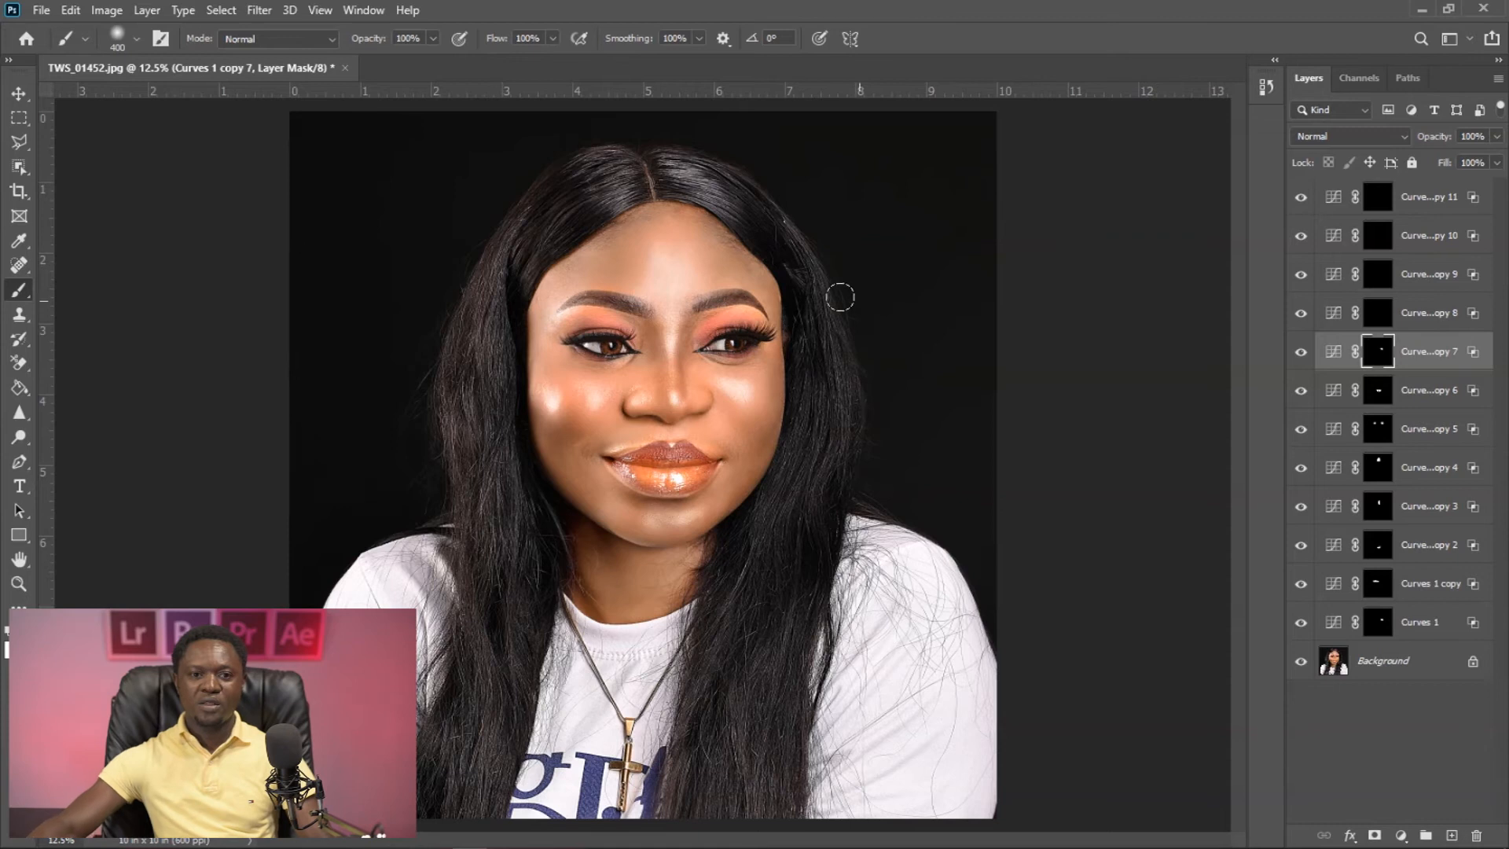
key("ctrl+plus")
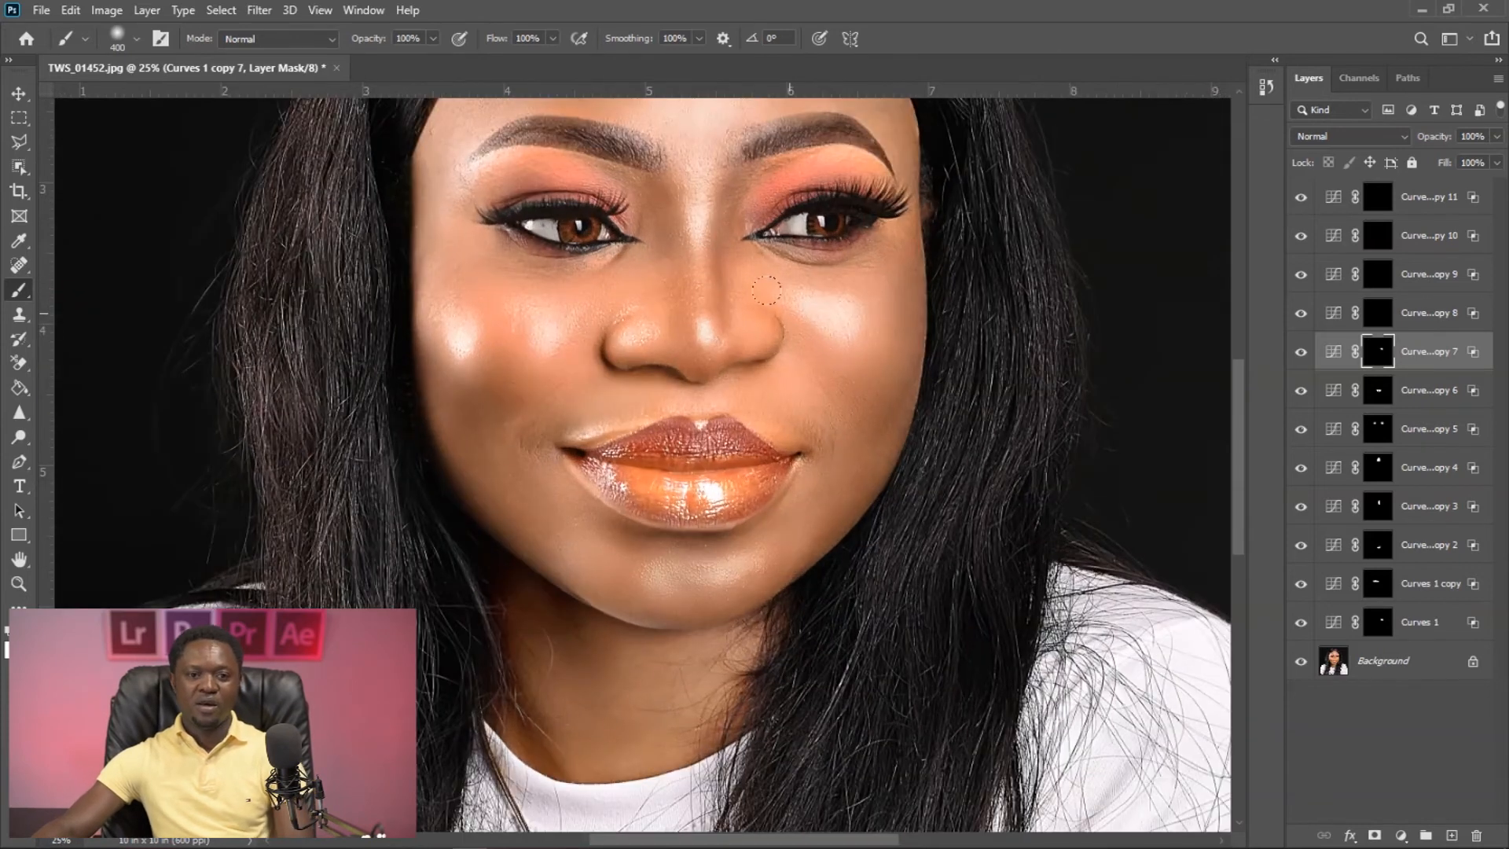
key("ctrl+minus")
- Temporarily disable the Curves 1 copy 8 mask and lower the layer's Blend If Underlying Layer dark slider to include the hair highlights
left_click(1377, 313)
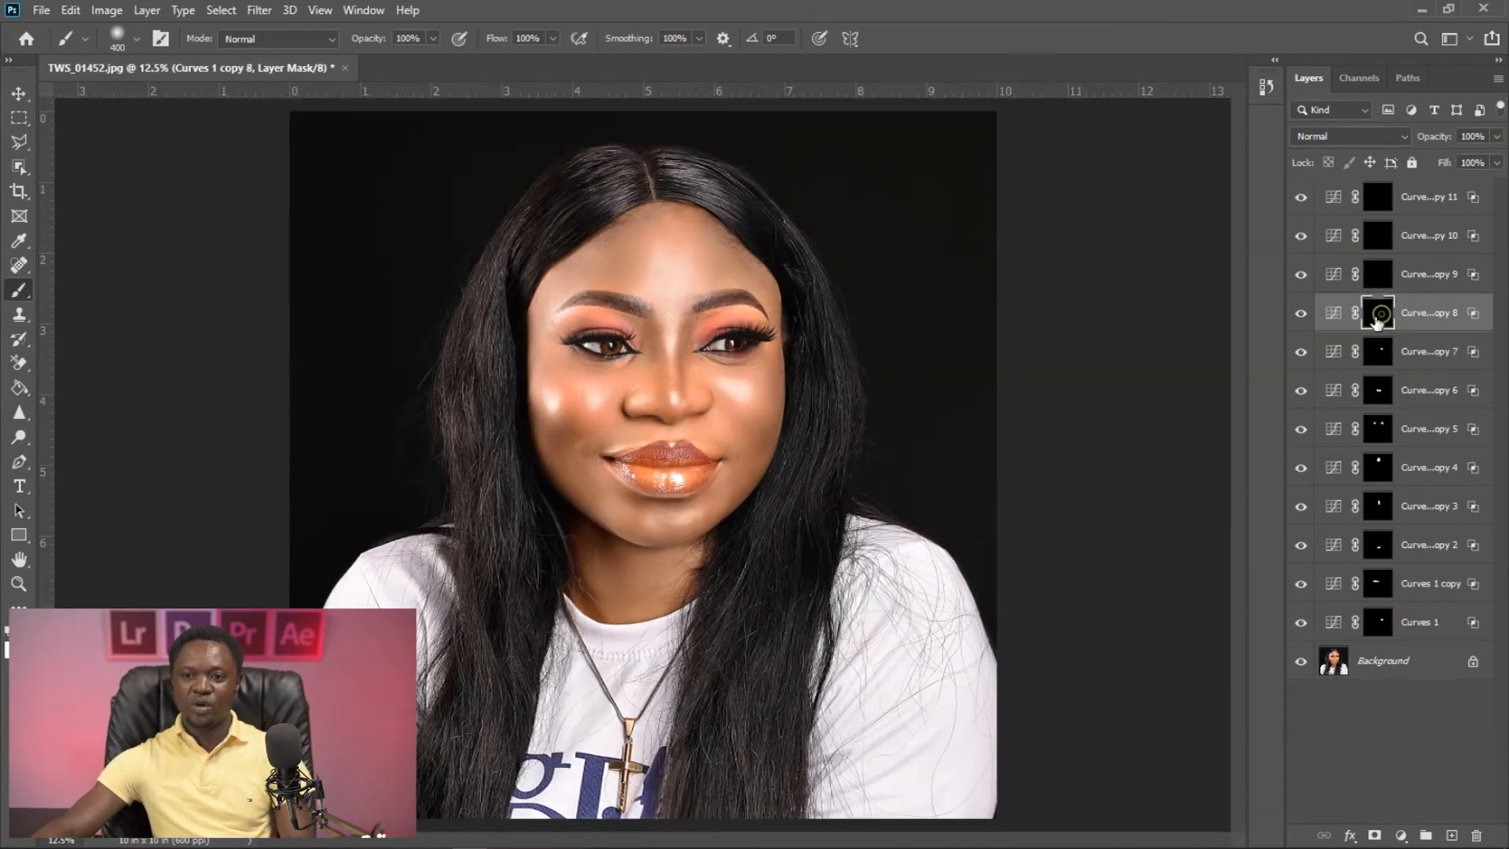
left_click(1376, 316, "shift")
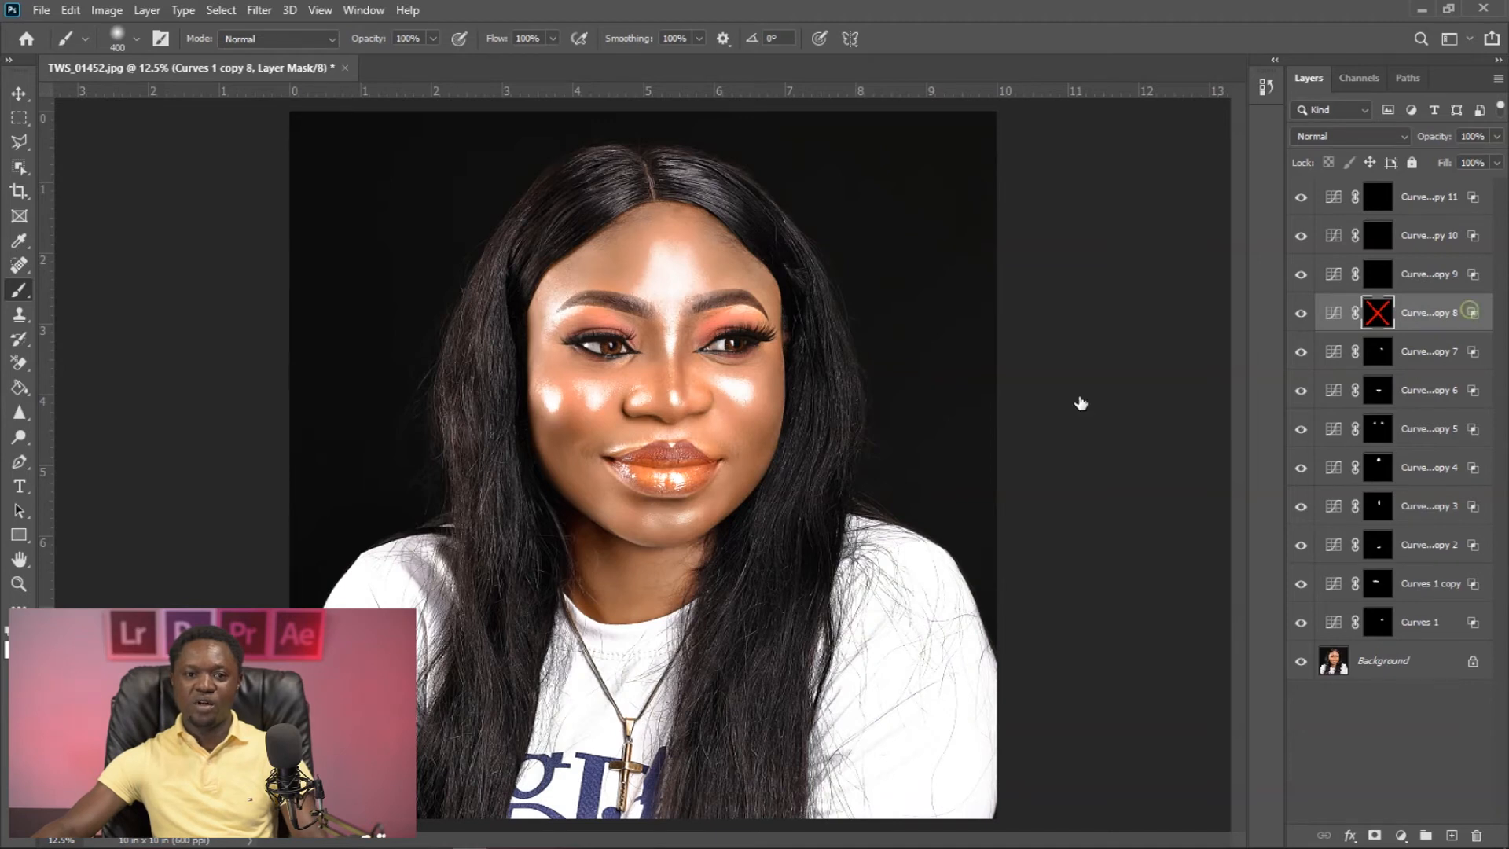
double_click(1473, 313)
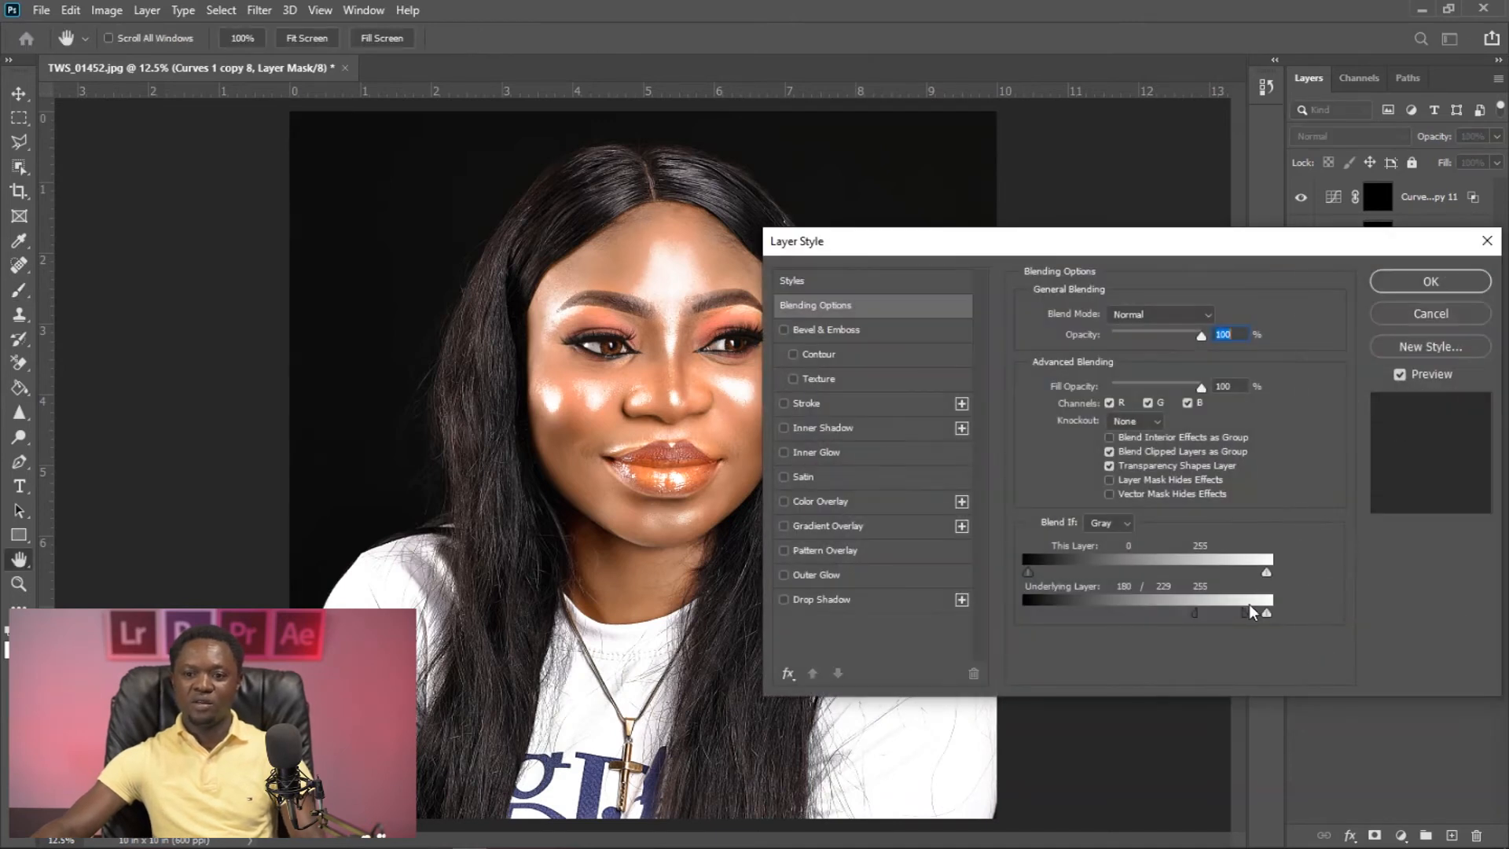
left_click_drag(1247, 621, 1069, 614)
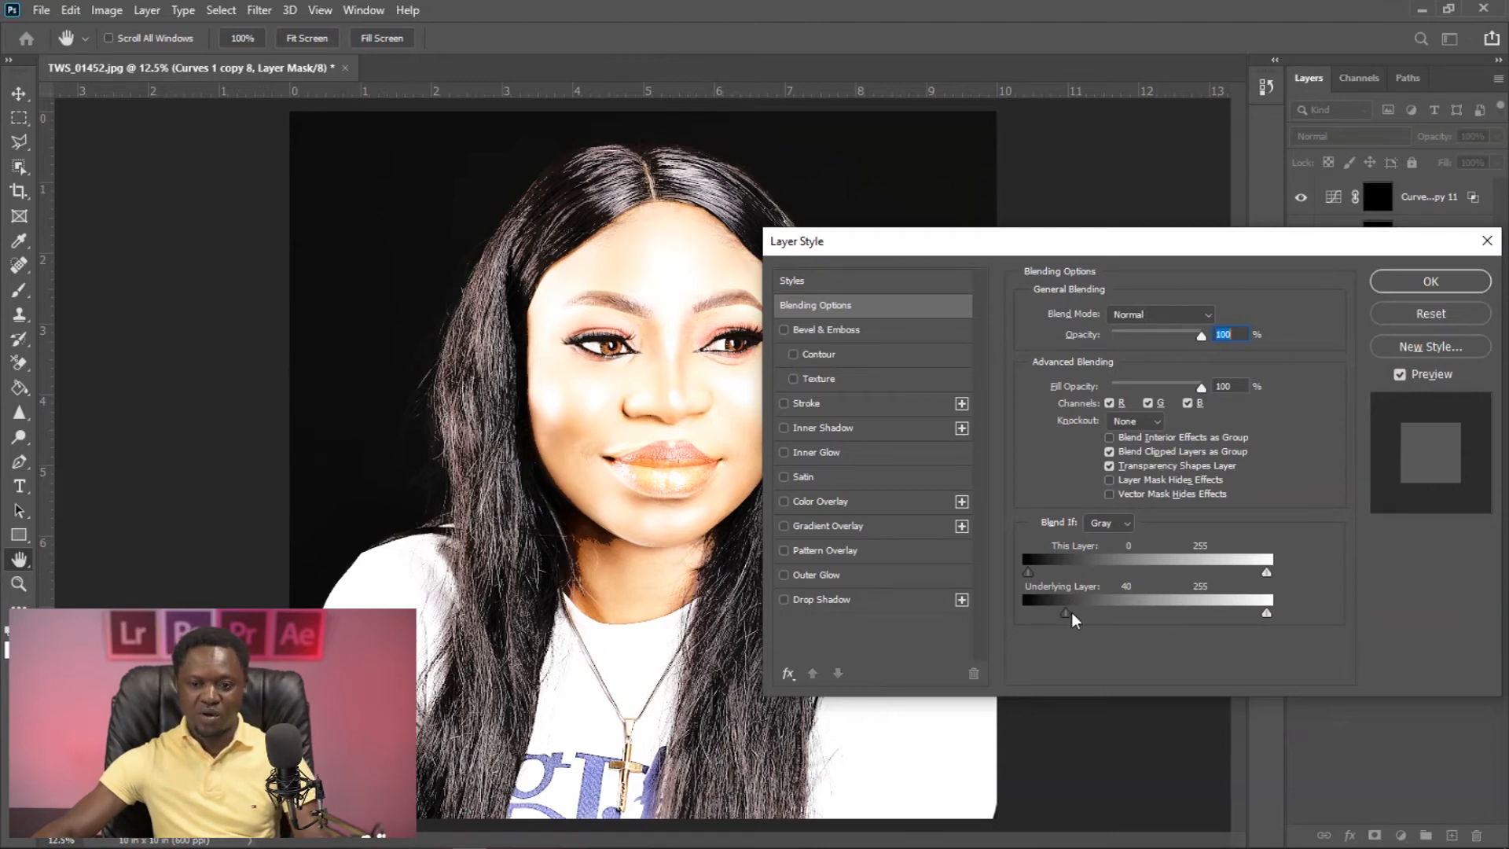
left_click_drag(1067, 614, 1134, 620)
left_click(1431, 281)
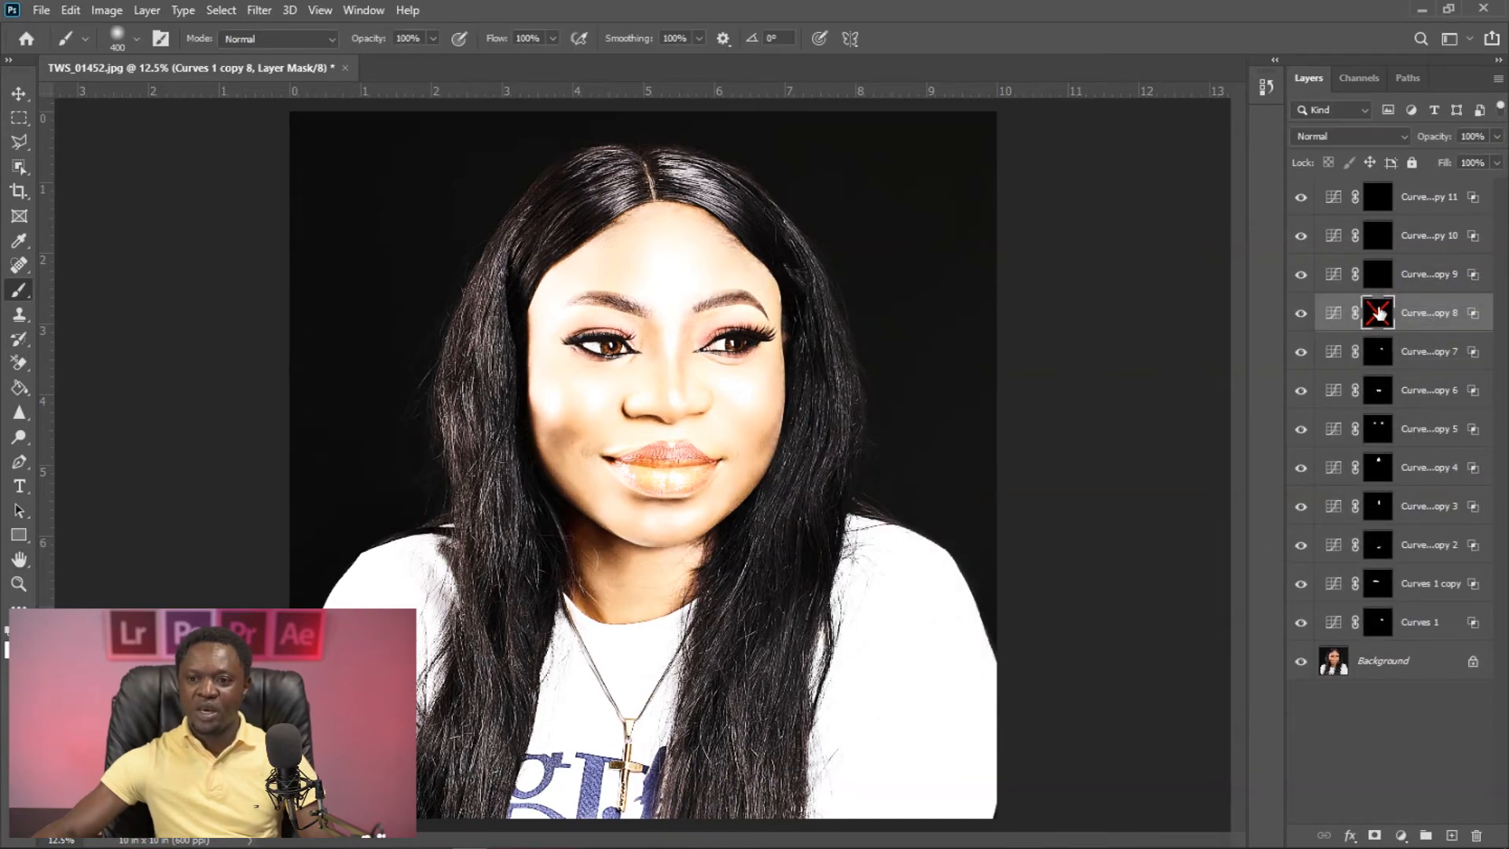
- Re-enable the Curves 1 copy 8 mask and paint white over the hair on the image's left side with a 400 px brush
left_click(1378, 313, "shift")
key("bracketright")
mouse_move(568, 167)
left_mouse_down()
mouse_move(590, 168)
mouse_move(505, 256)
mouse_move(487, 342)
left_mouse_up()
key("bracketleft")
mouse_move(509, 288)
left_mouse_down()
mouse_move(456, 437)
mouse_move(491, 444)
mouse_move(501, 583)
left_mouse_up()
mouse_move(458, 445)
left_mouse_down()
mouse_move(489, 576)
mouse_move(509, 573)
mouse_move(471, 491)
mouse_move(503, 610)
left_mouse_up()
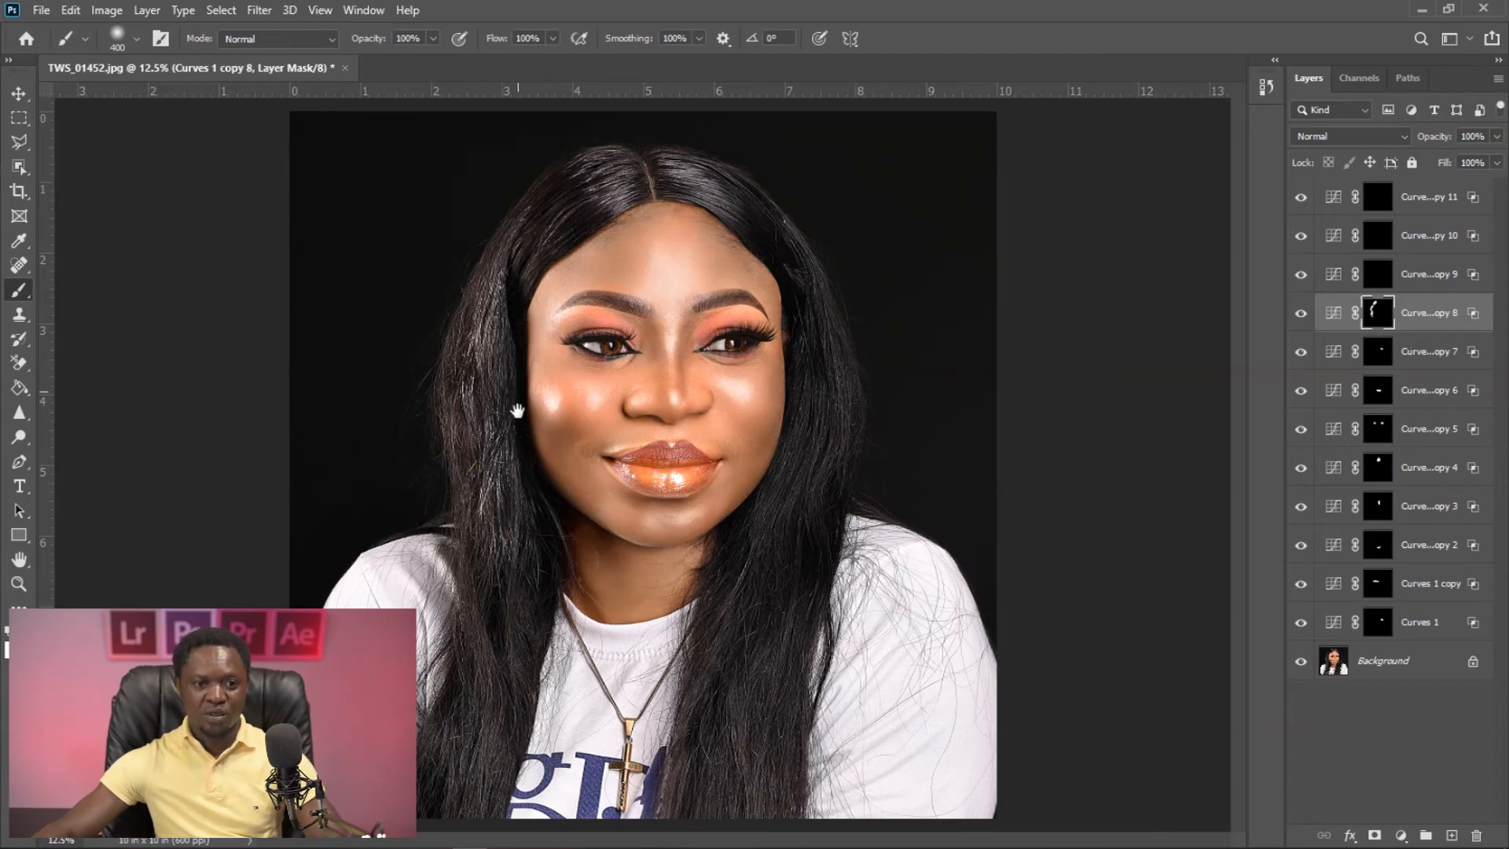
- Paint white on the Curves 1 copy 8 mask over the lower left hair and the right-hand hair with a 300 px brush, undoing the last stroke
key("bracketright")
mouse_move(481, 629)
left_mouse_down()
mouse_move(483, 712)
mouse_move(431, 780)
left_mouse_up()
mouse_move(764, 604)
left_mouse_down()
mouse_move(725, 782)
mouse_move(738, 778)
left_mouse_up()
mouse_move(787, 509)
left_mouse_down()
mouse_move(823, 404)
mouse_move(766, 356)
left_mouse_up()
mouse_move(802, 306)
left_mouse_down()
mouse_move(717, 176)
mouse_move(747, 196)
mouse_move(762, 231)
mouse_move(691, 173)
mouse_move(660, 169)
mouse_move(747, 223)
mouse_move(731, 182)
left_mouse_up()
key("ctrl+z")
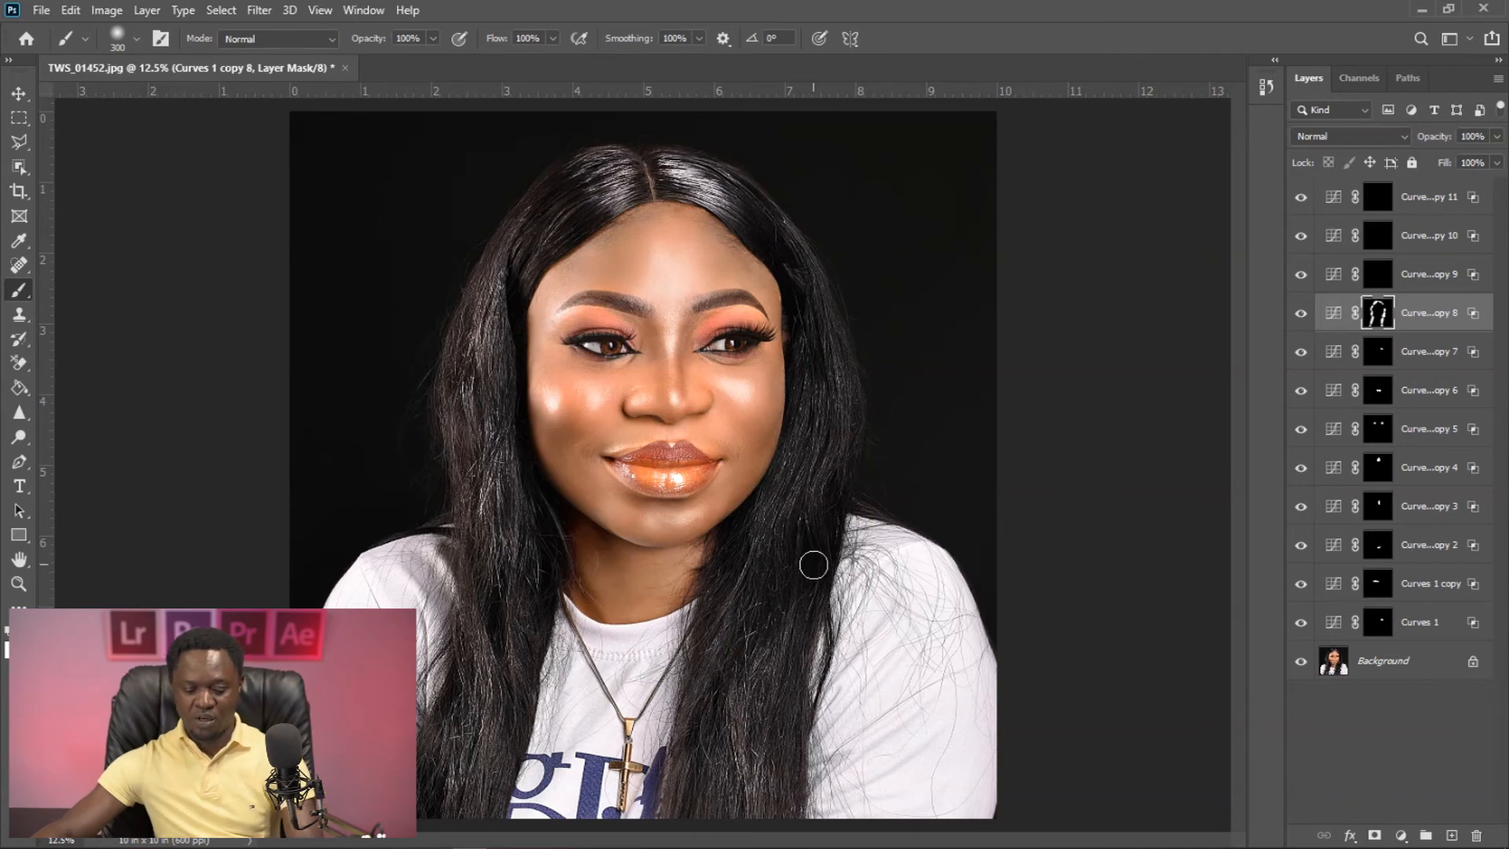
key("ctrl+plus")
scroll(835, 472, "down", 5)
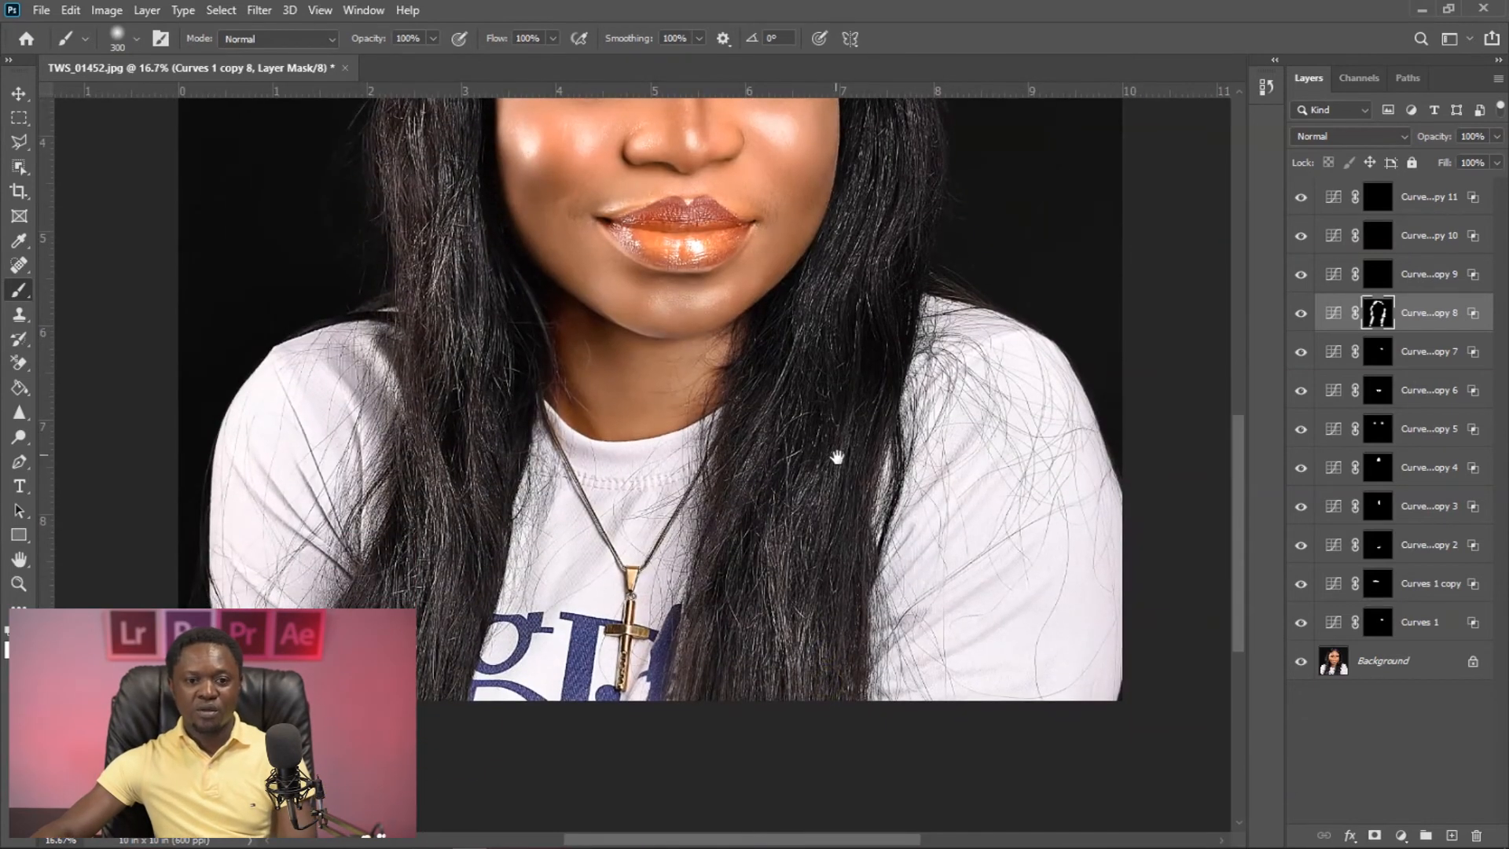
key("ctrl+minus")
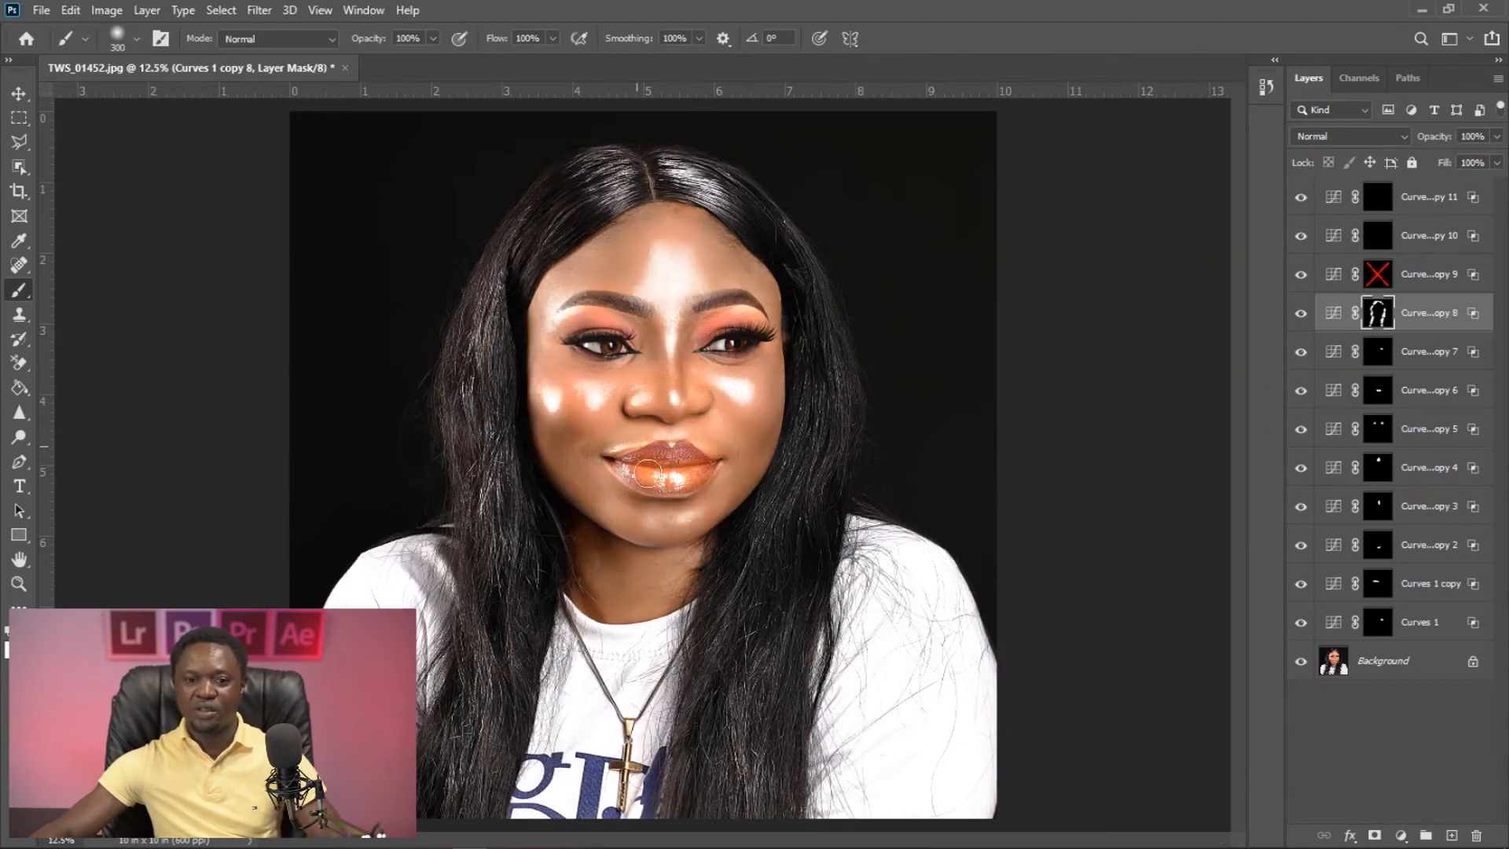
- With the Curves 1 copy 9 mask temporarily disabled, set the layer's Blend If Underlying Layer dark slider to 234 / 253
key("ctrl+plus")
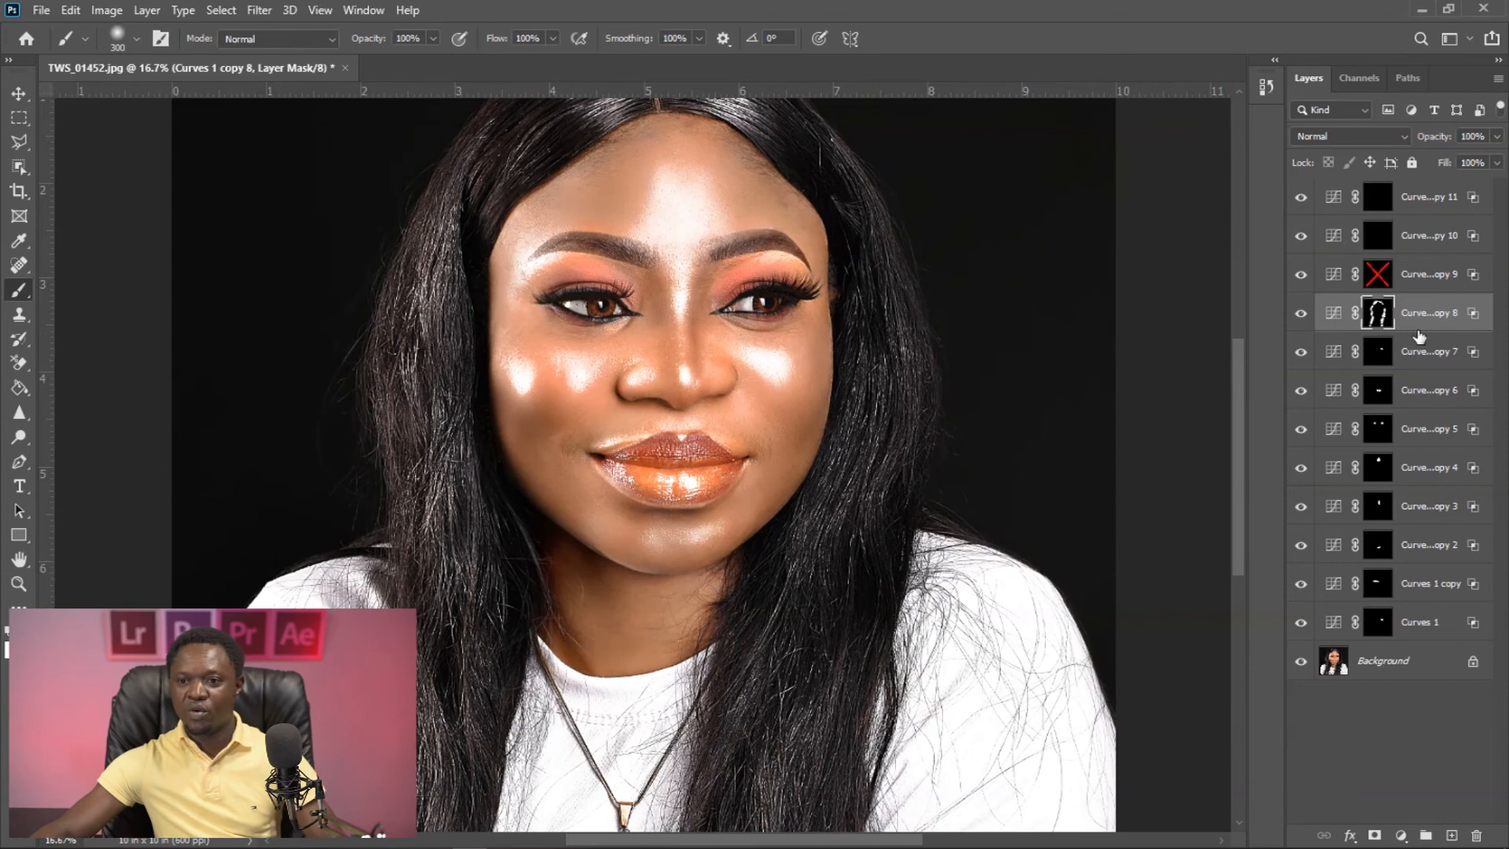
left_click(1380, 276, "shift")
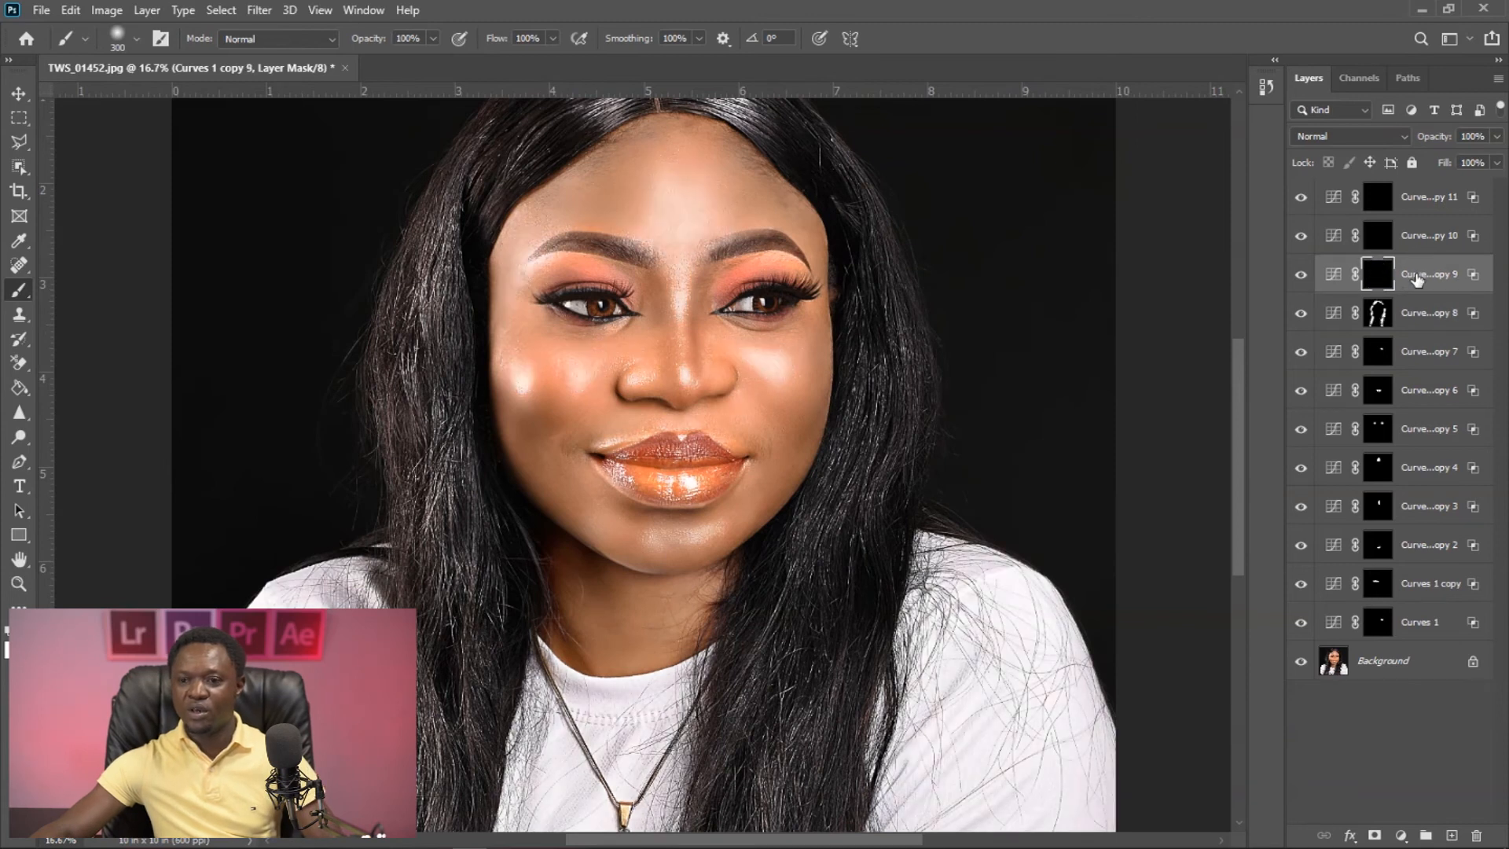
left_click(1377, 275, "shift")
double_click(1476, 279)
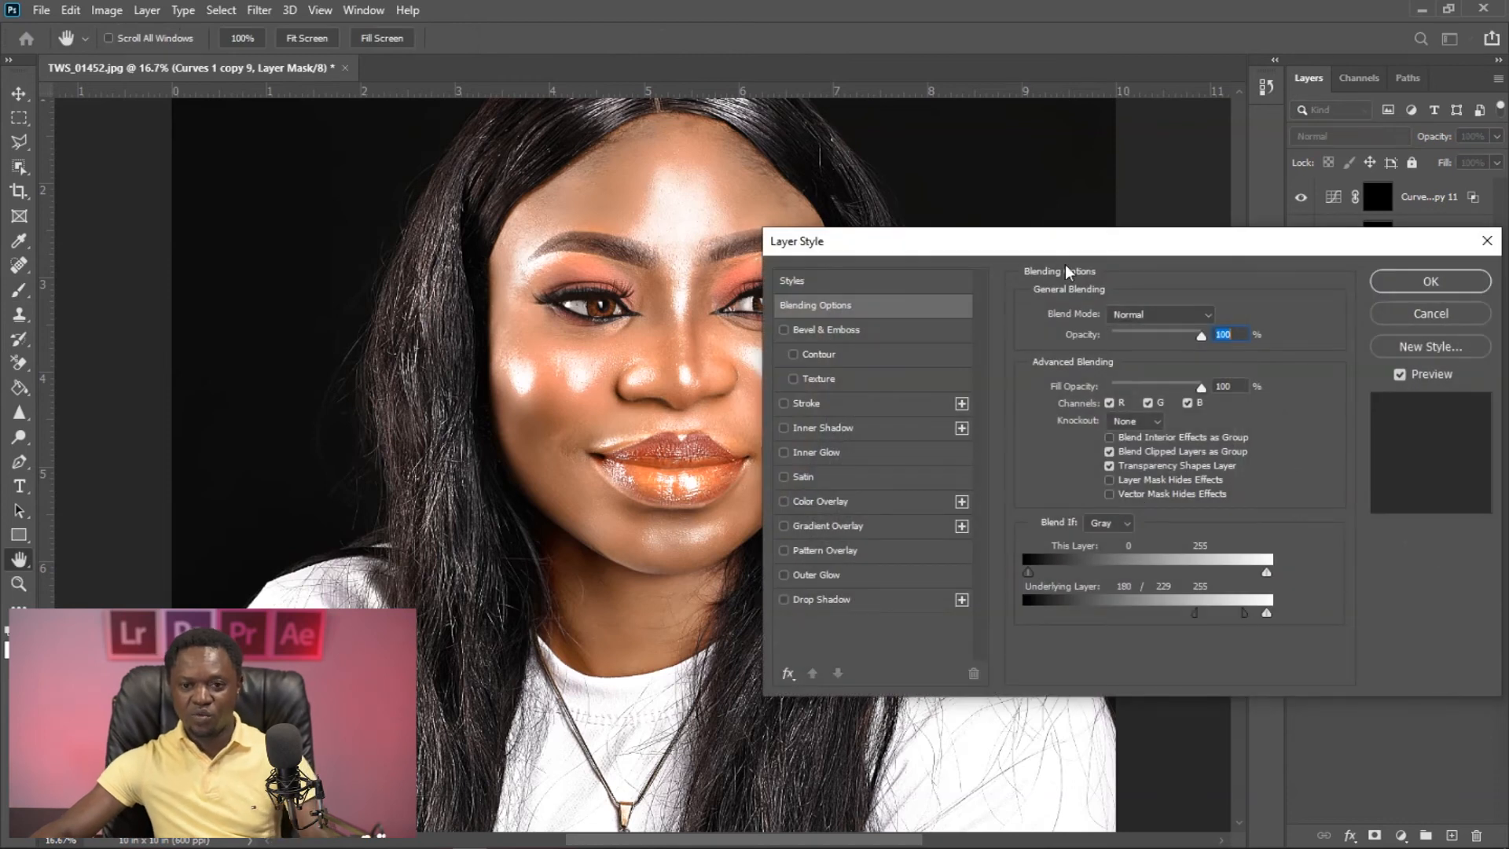
mouse_move(1246, 621)
left_mouse_down()
mouse_move(1150, 624)
mouse_move(1258, 612)
left_mouse_up()
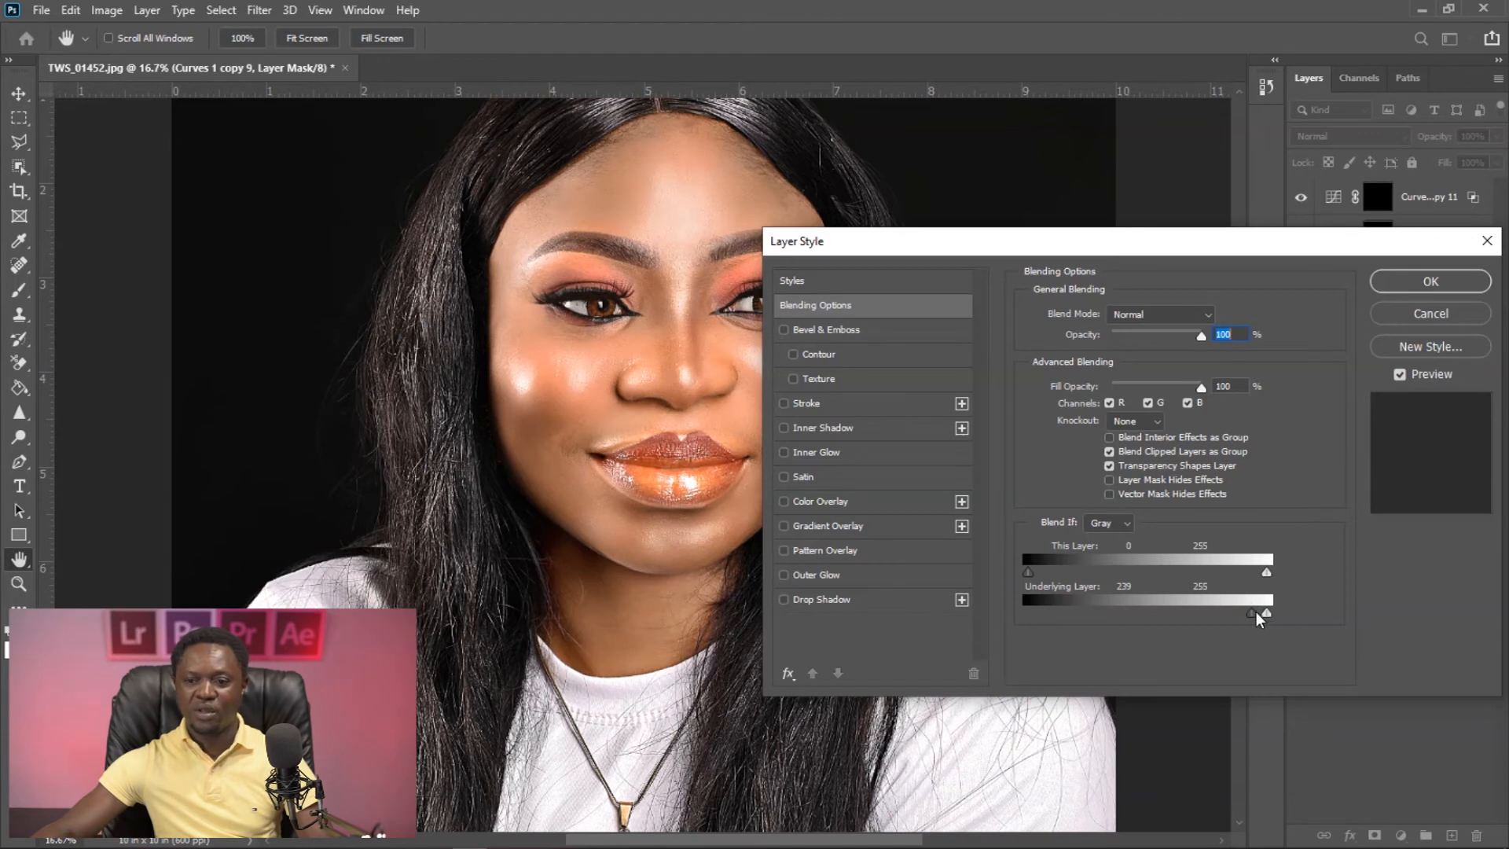
left_click_drag(1253, 618, 1268, 619)
key("alt")
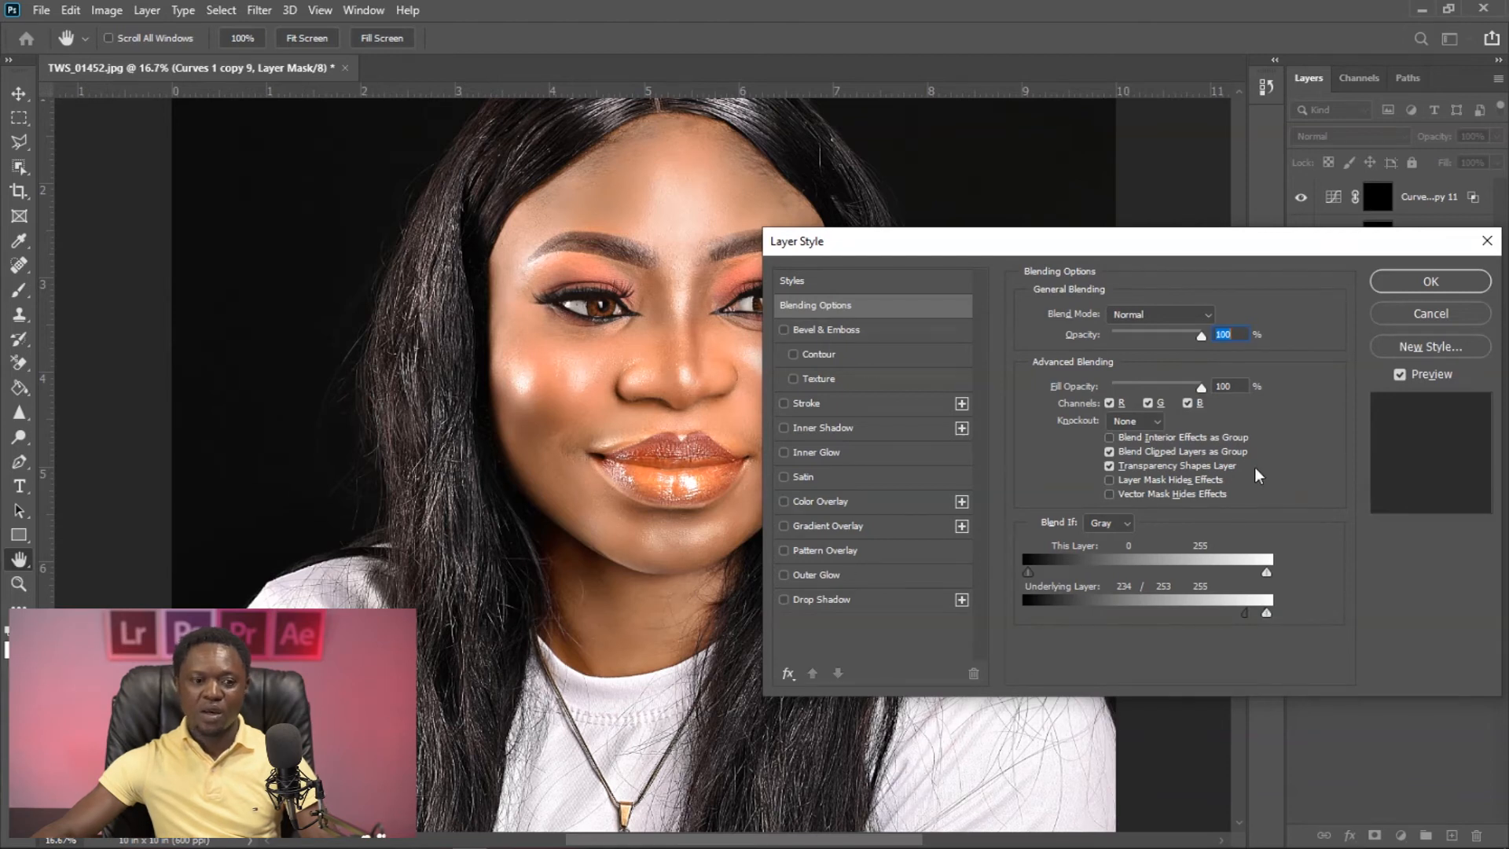
left_click(1396, 295)
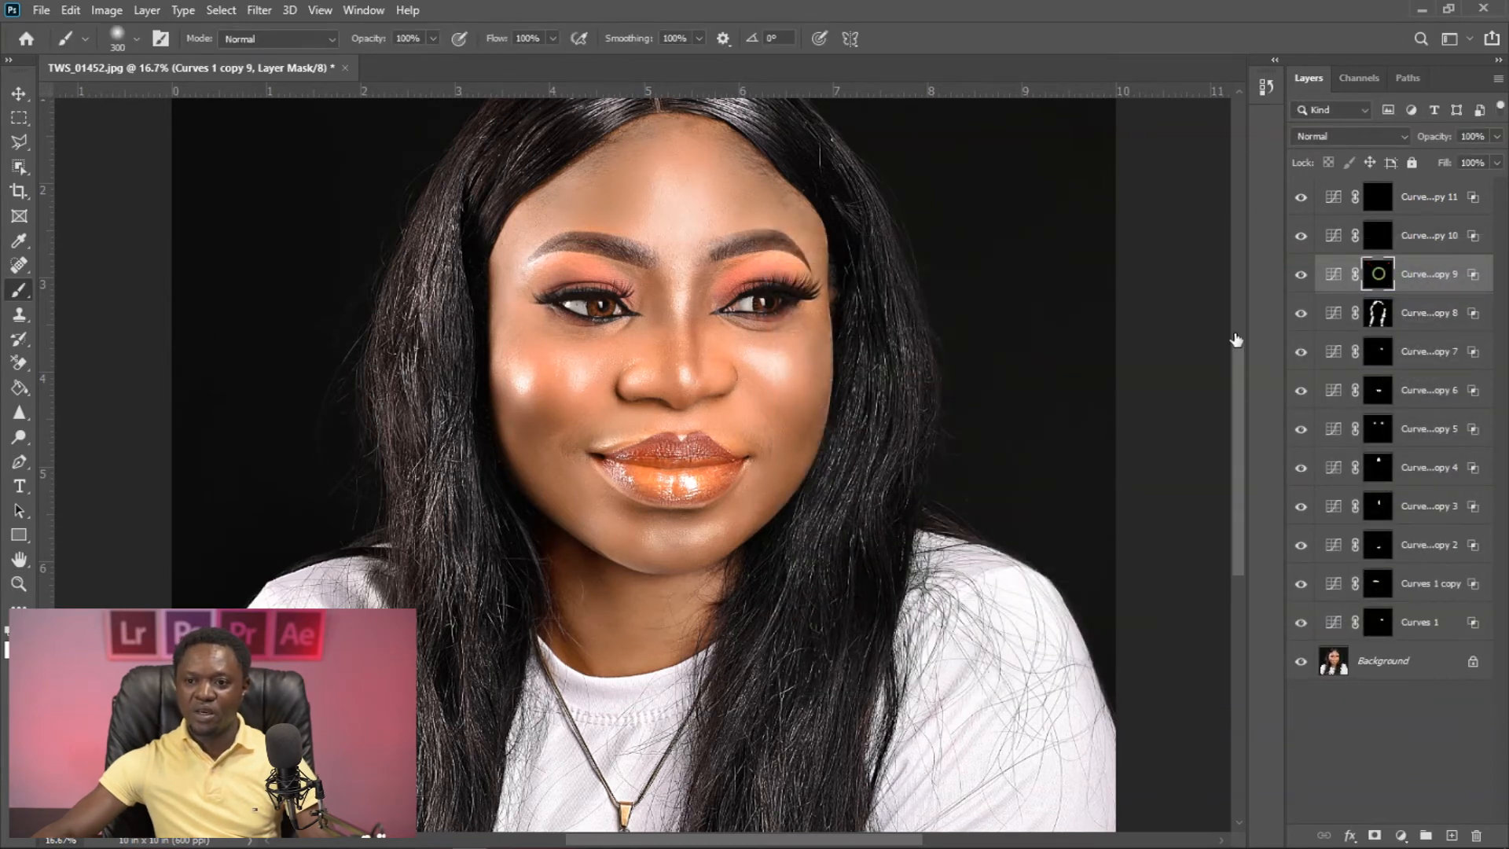
- Paint white on the Curves 1 copy 9 mask over the white shirt with an 800 px brush
key("bracketright")
key("bracketright")
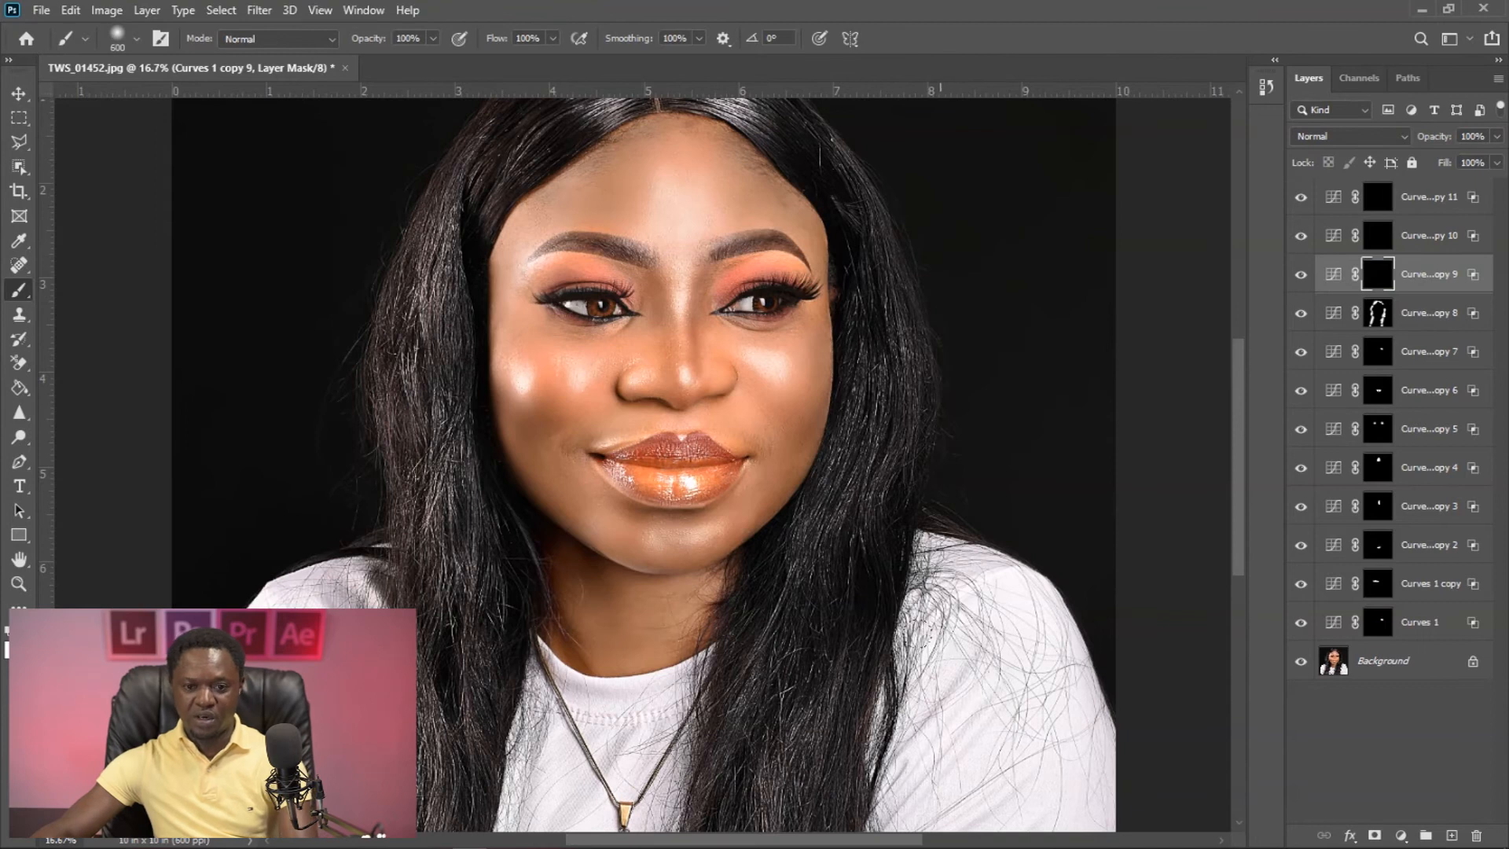
key("ctrl+minus")
key("bracketright")
key("bracketright")
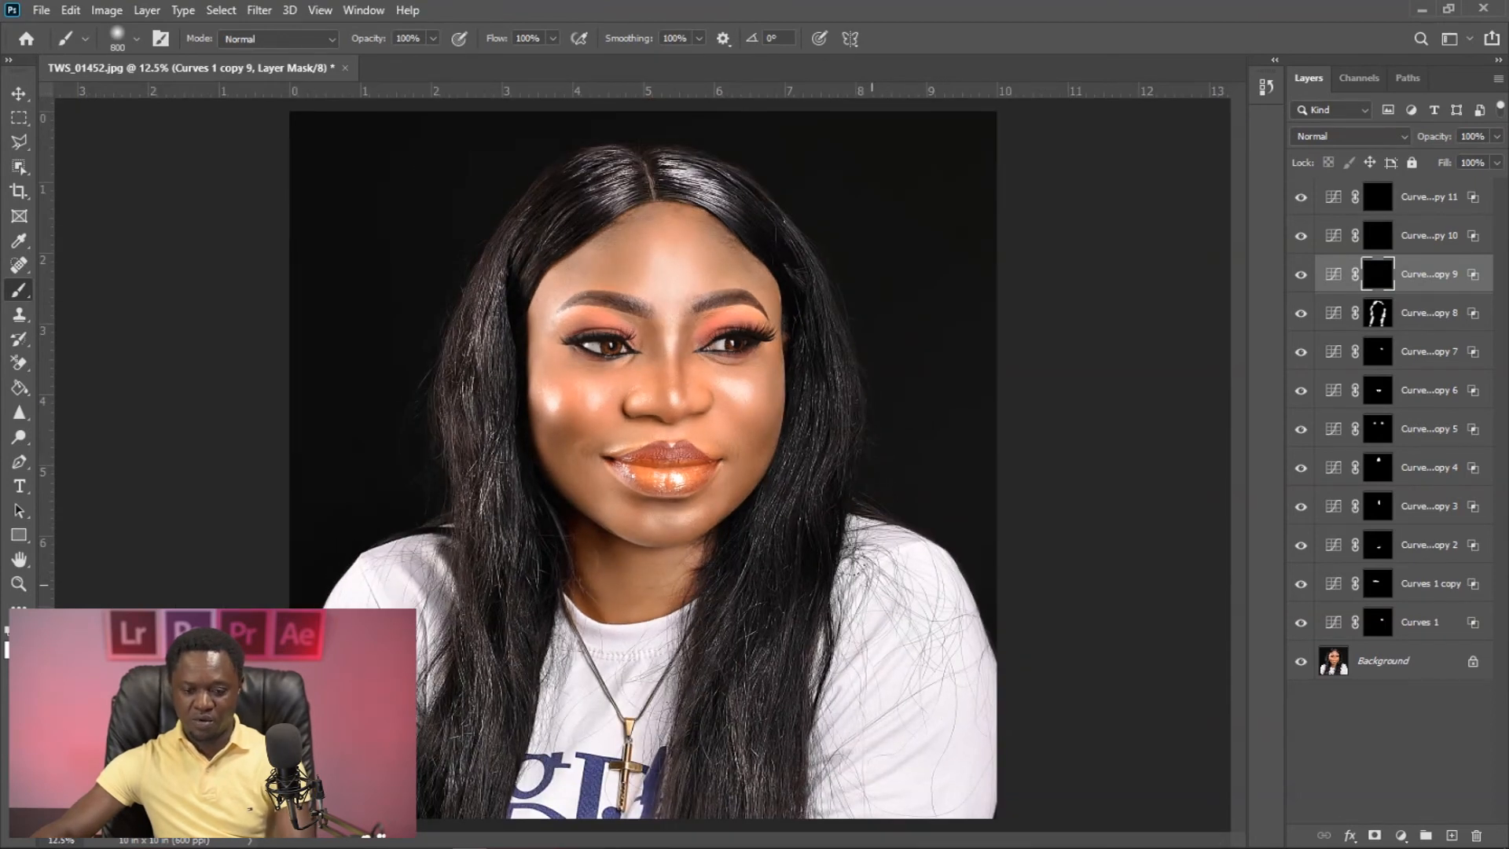
left_click(880, 589)
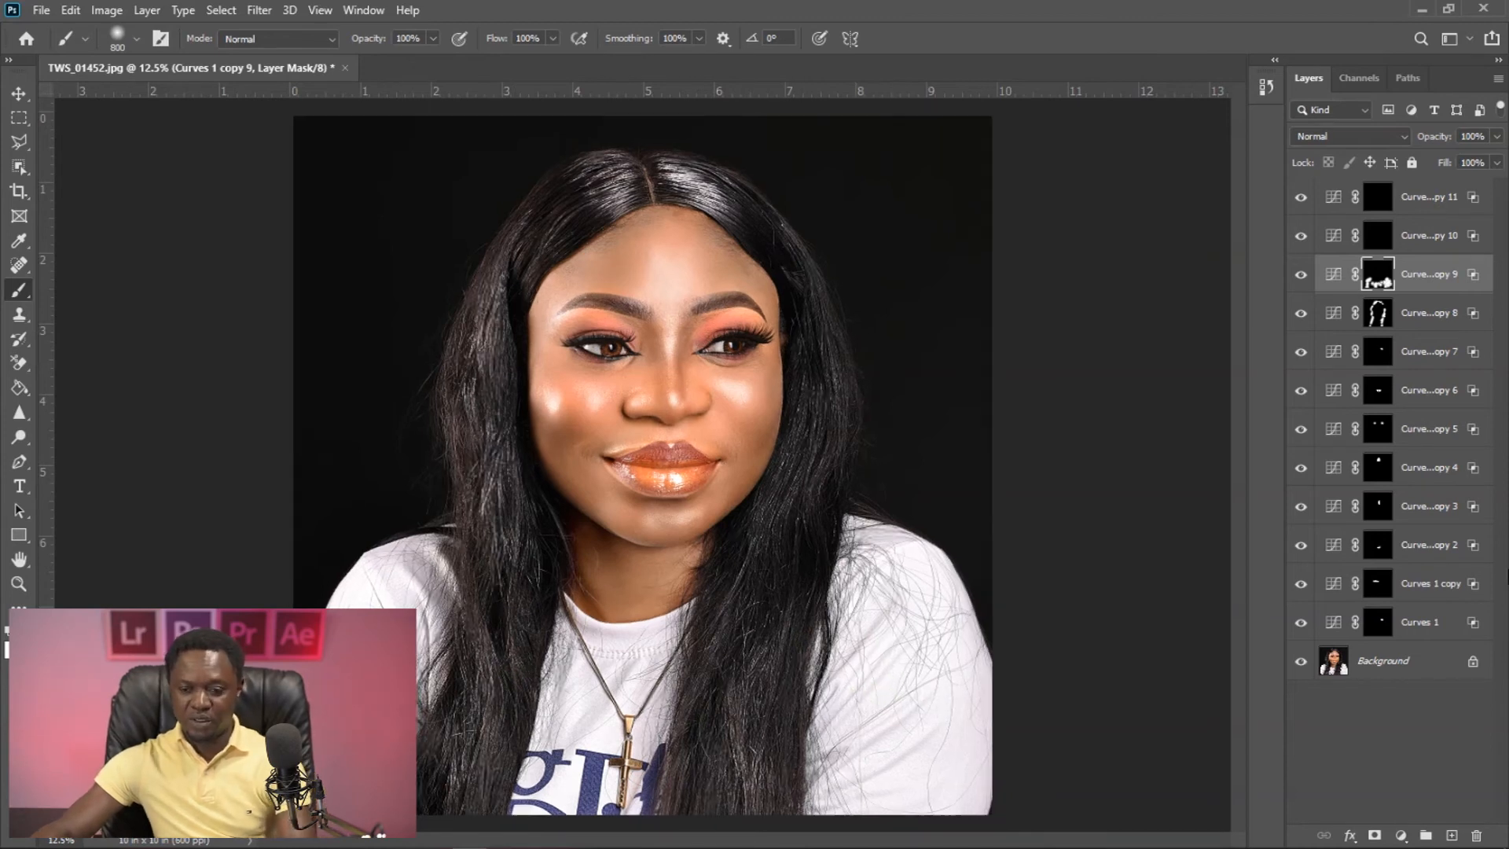
- Delete the two unused Curves layers, Curves 1 copy 10 and Curves 1 copy 11
key("ctrl+minus")
left_click(1403, 240)
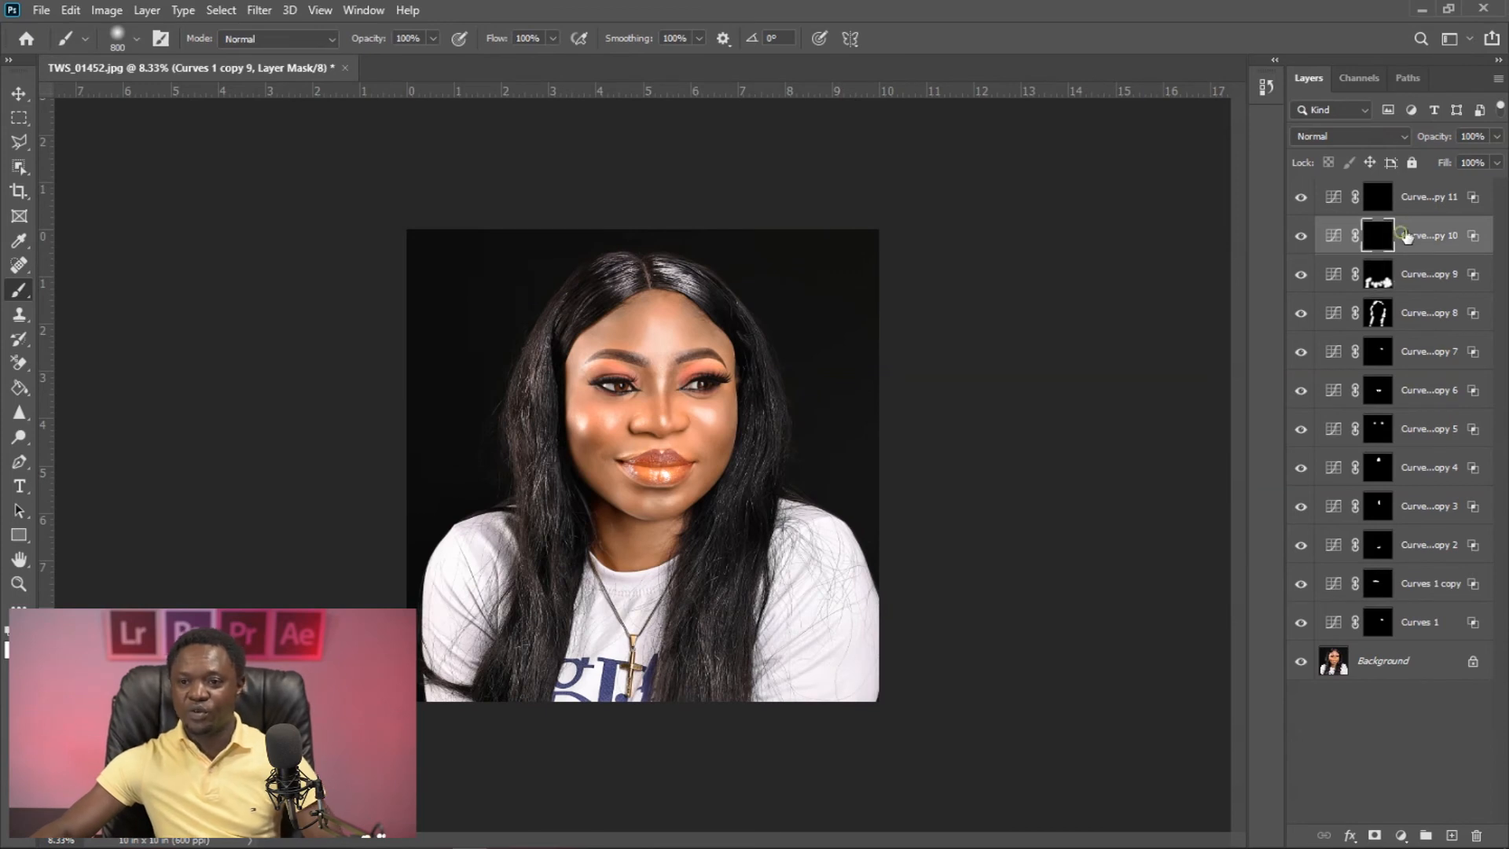
key("Delete")
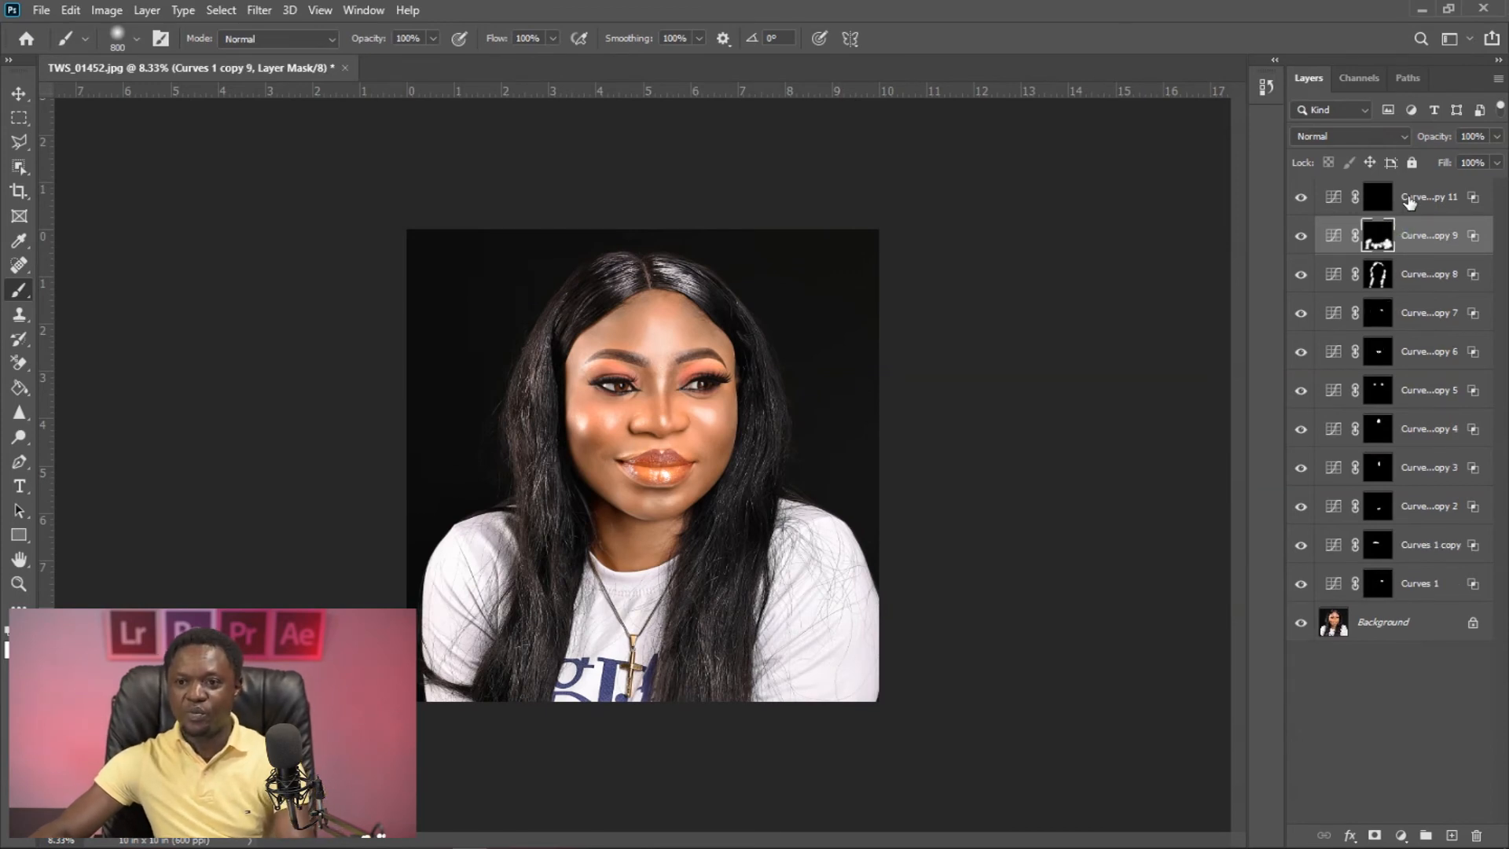
left_click(1407, 201)
key("Delete")
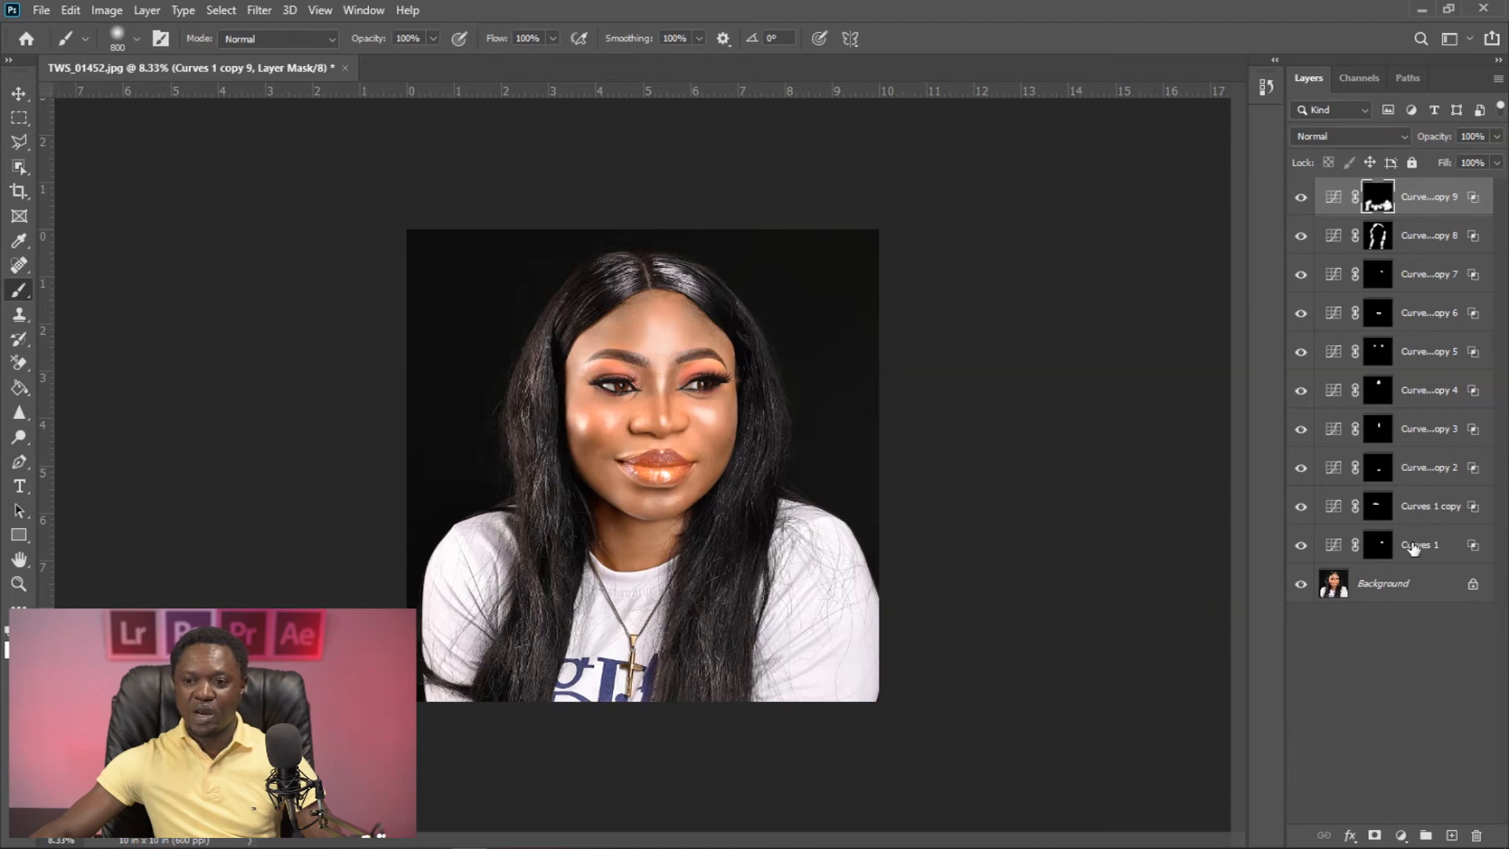
- Group all the Curves layers, from Curves 1 copy 9 down to Curves 1
left_click(1419, 197)
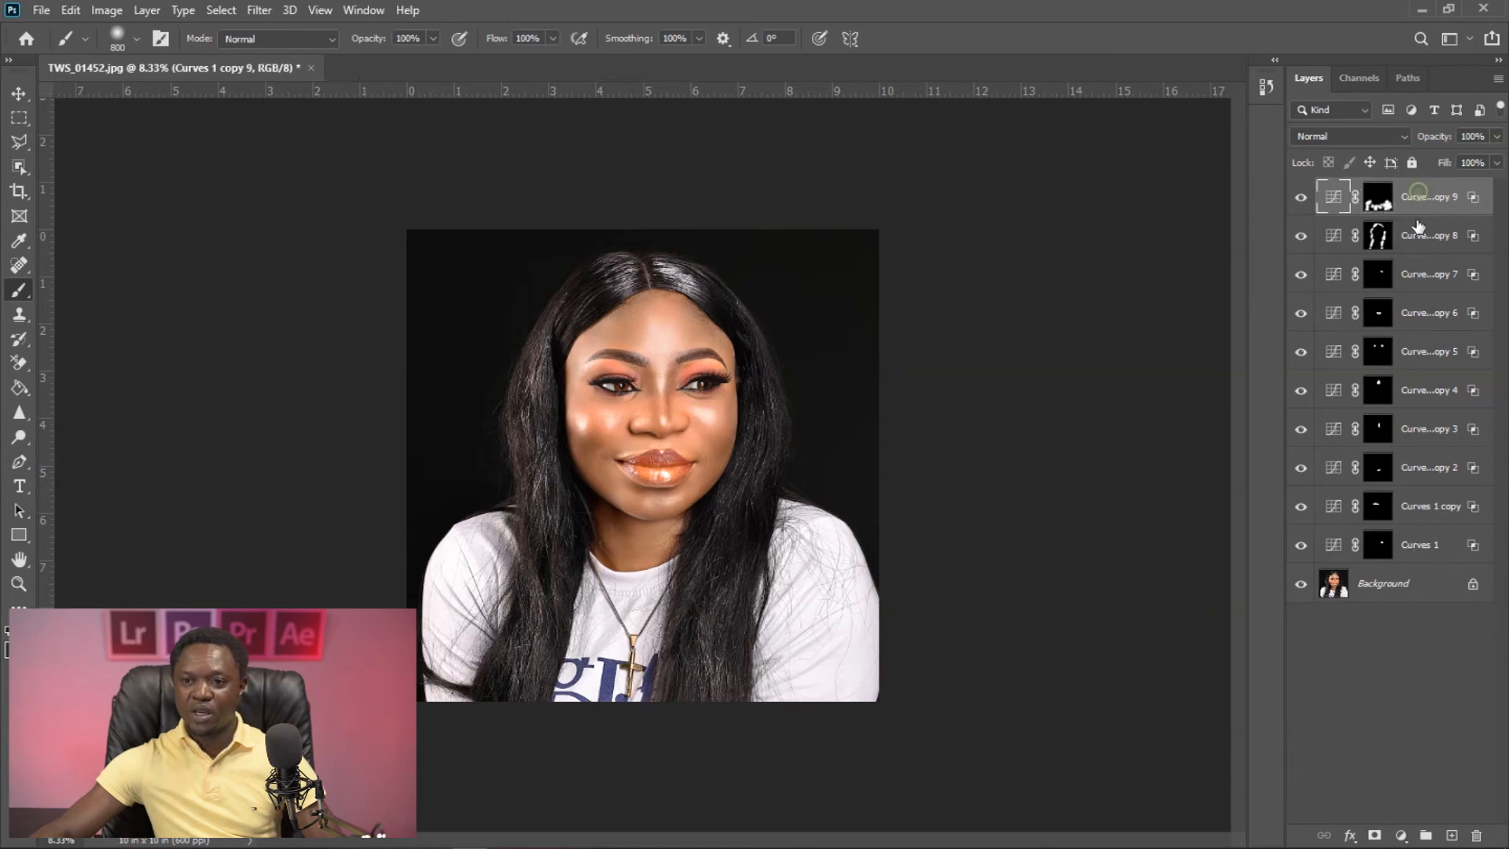
left_click(1413, 546, "shift")
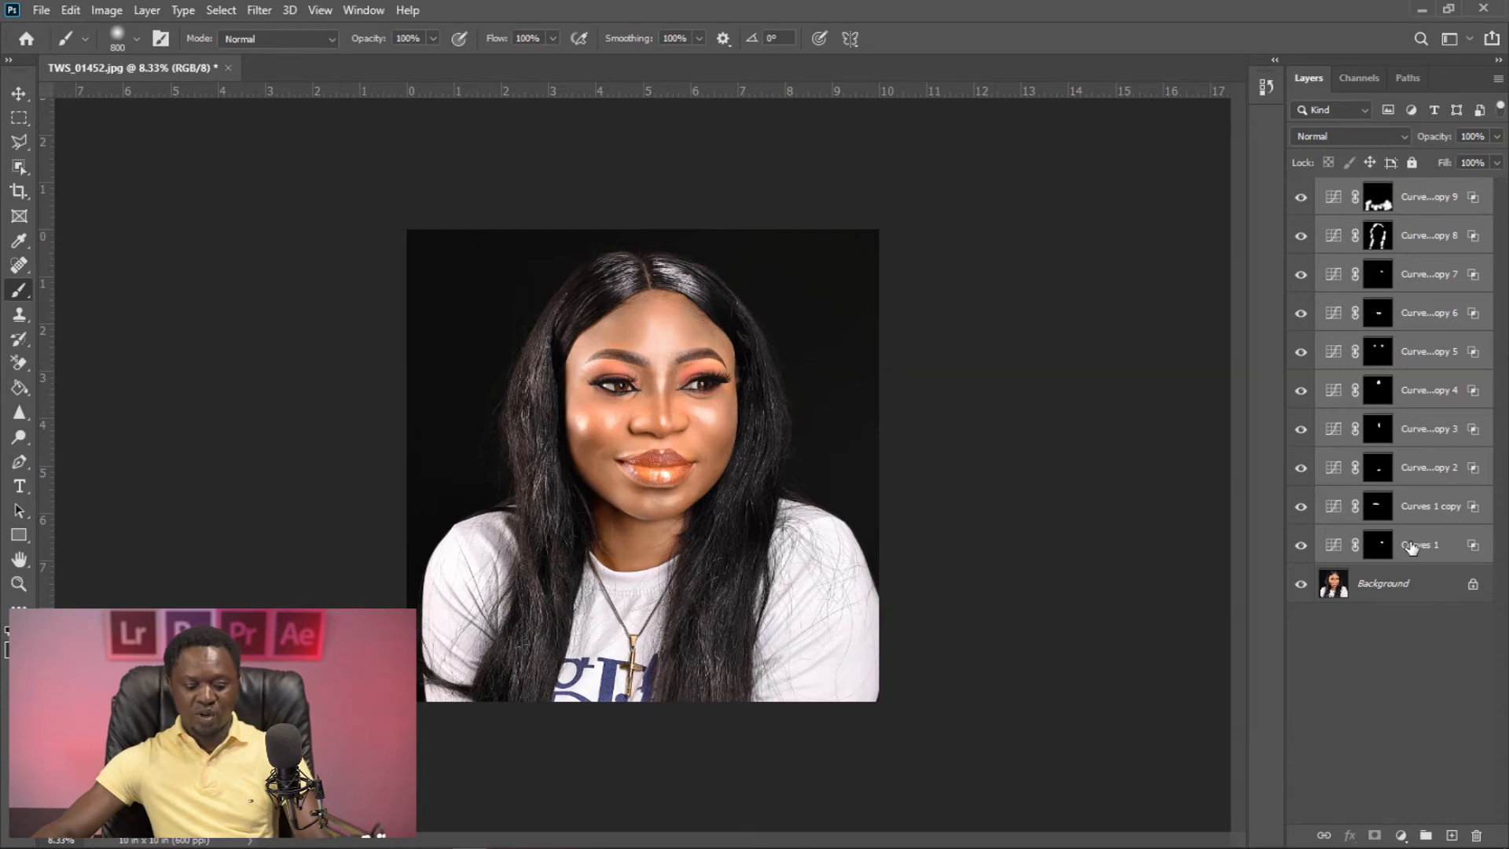
key("ctrl+g")
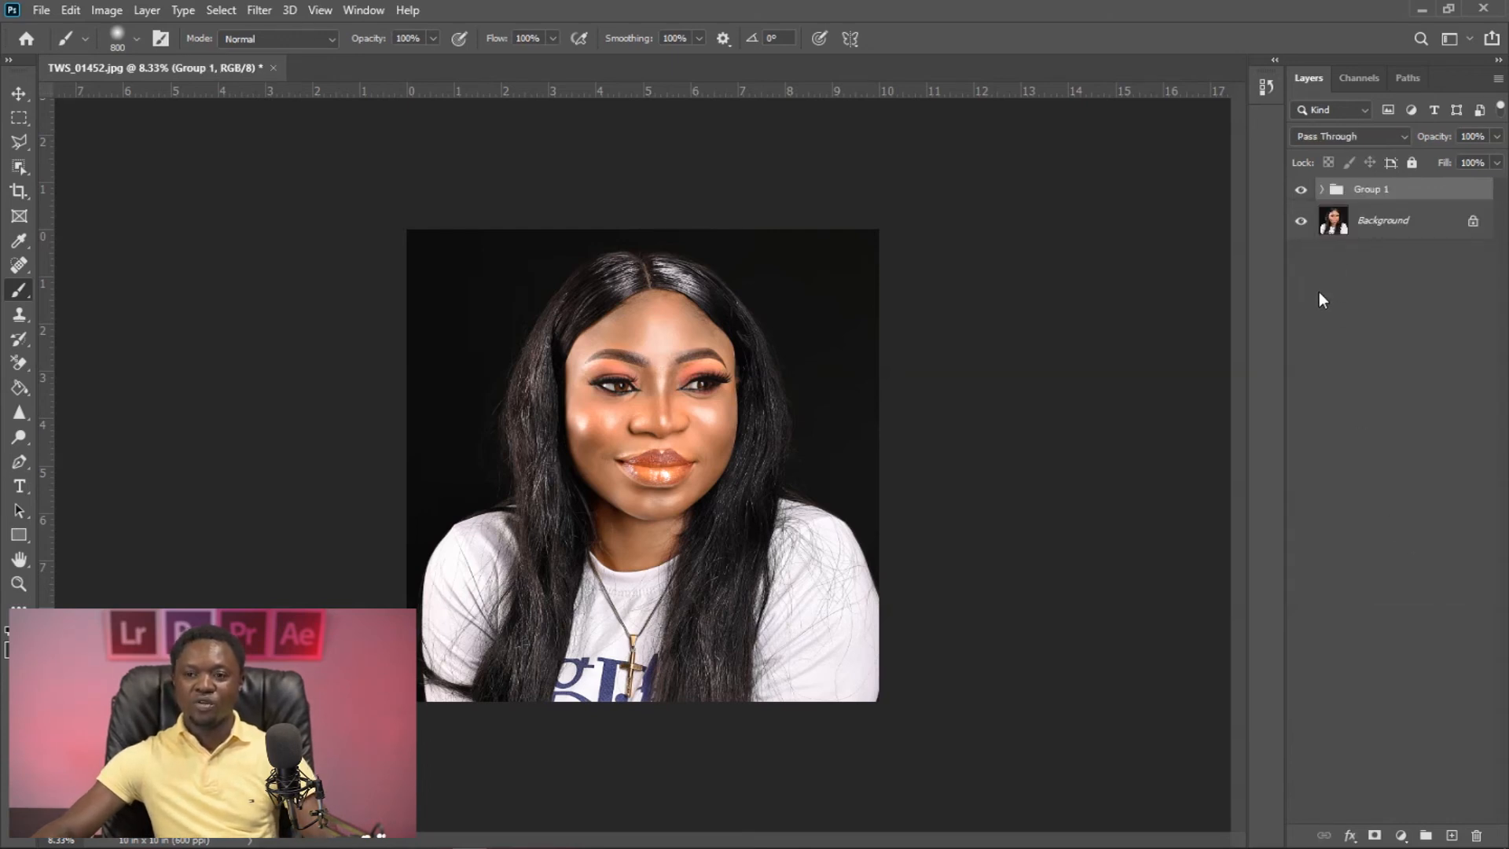
- Toggle the visibility of Group 1 to compare the portrait before and after the highlight work
left_click(1301, 191)
left_click(1301, 191)
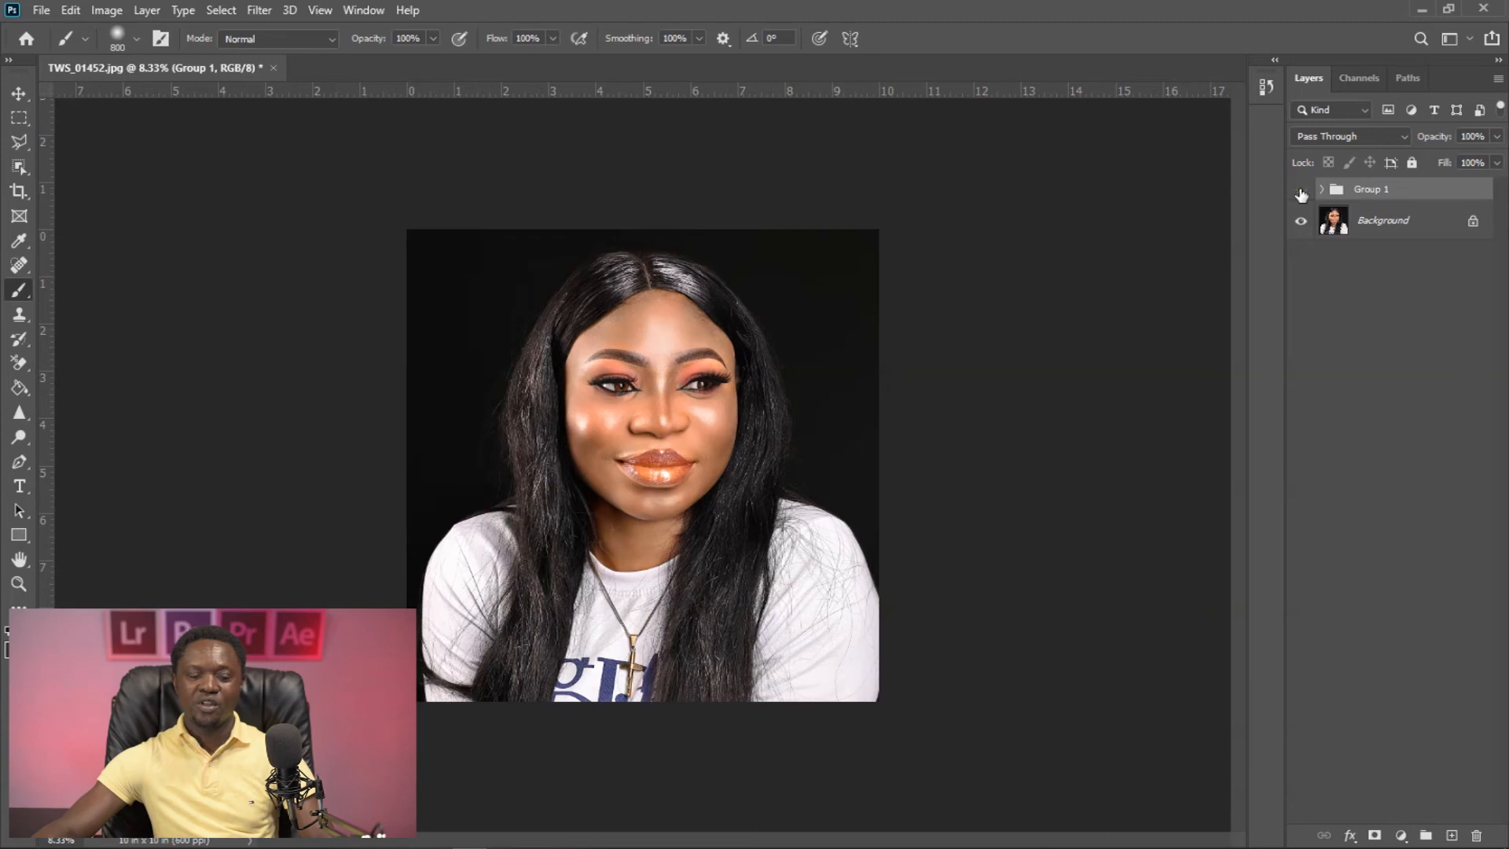
left_click(1301, 191)
left_click(1301, 191)
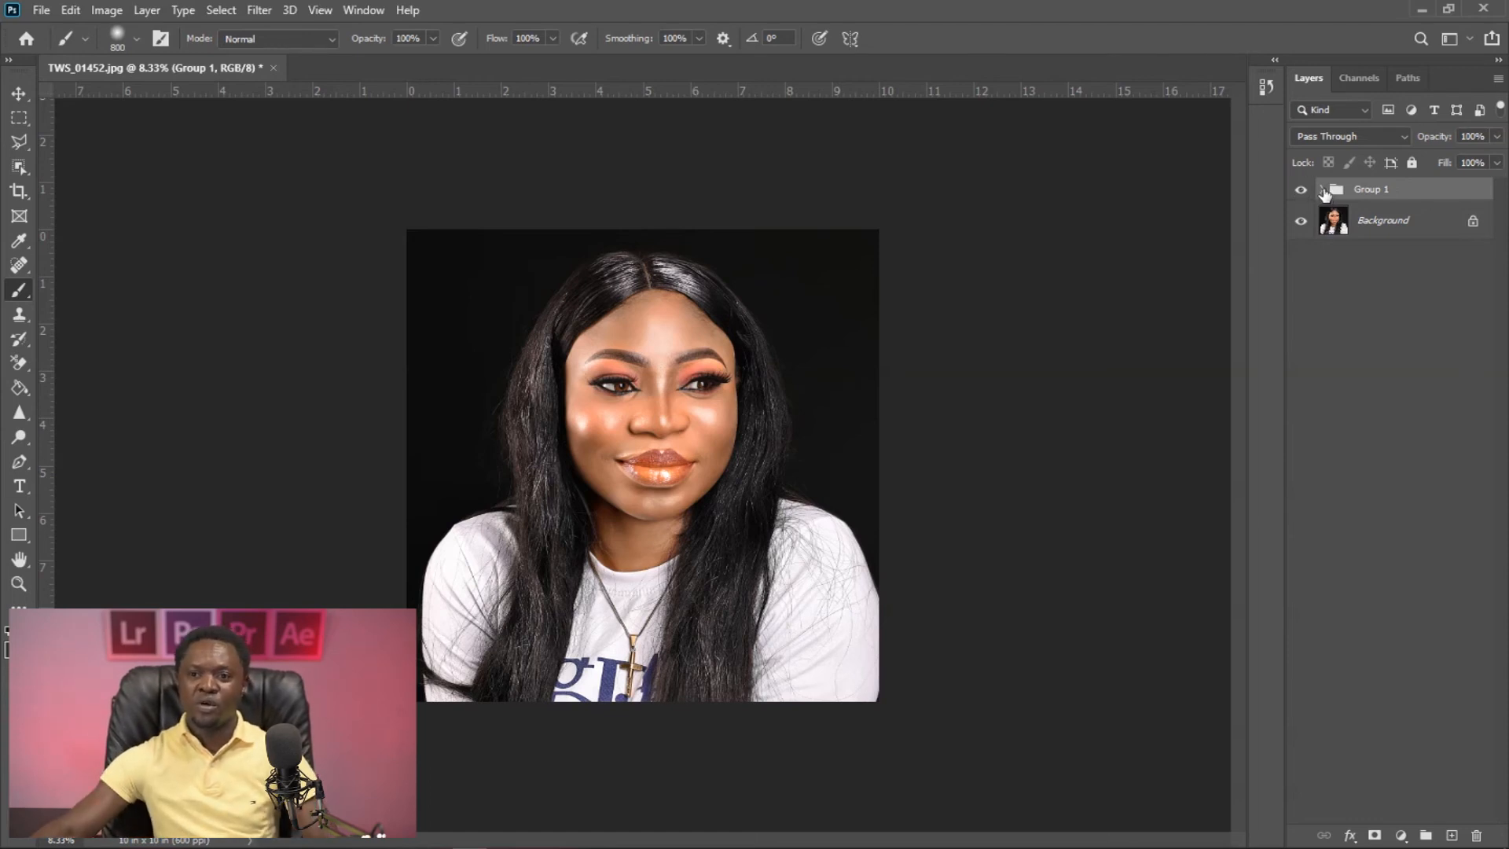
- Expand Group 1 and try out the opacity of the Curves 1 copy 9 and copy 8 layers, keeping copy 8 at 100%
left_click(1323, 189)
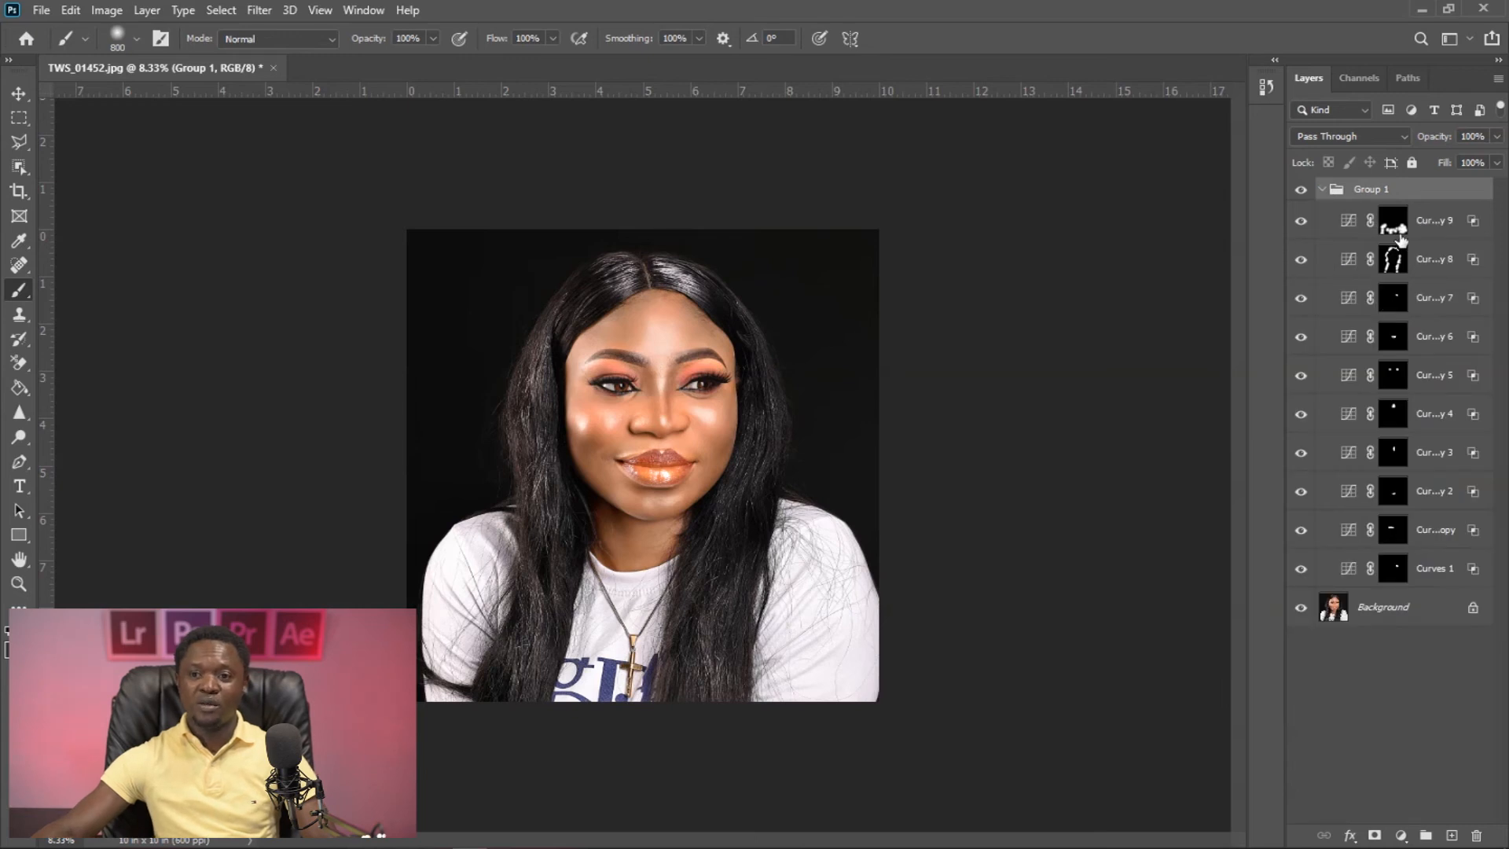
left_click(17, 93)
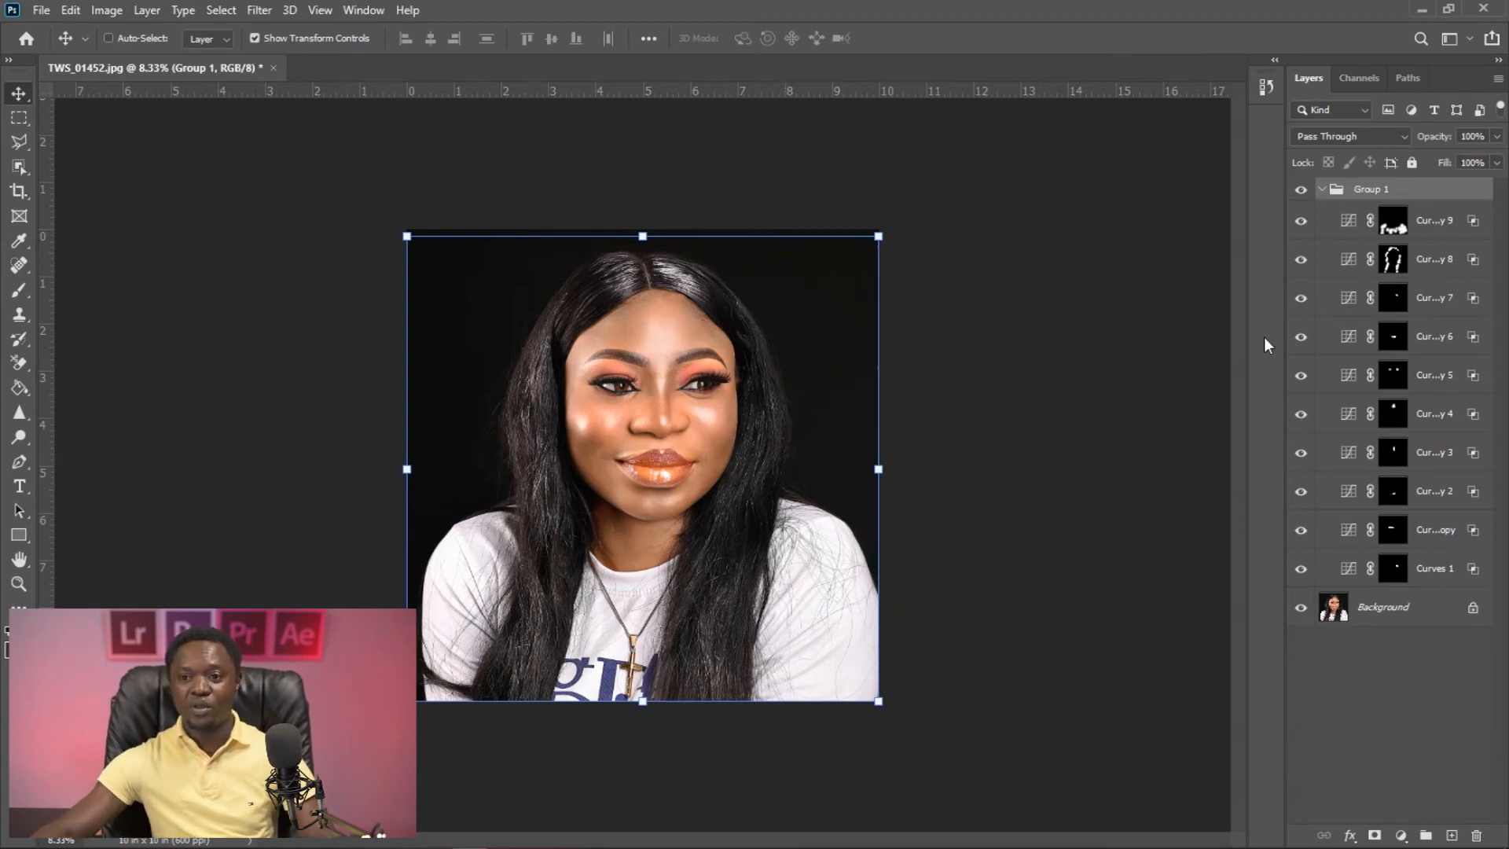
left_click(1395, 223)
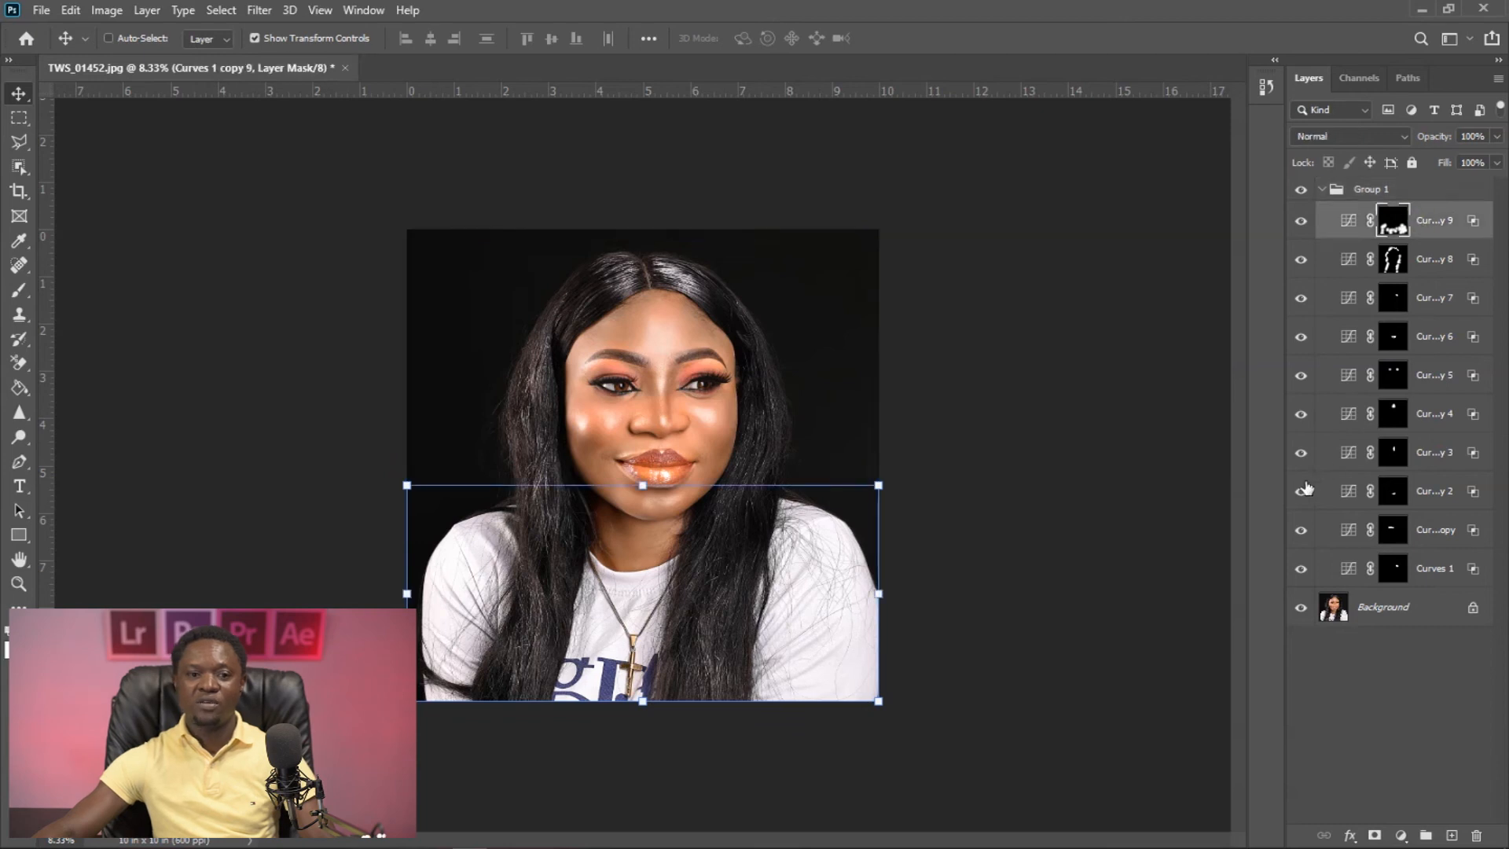
left_click_drag(1441, 144, 1471, 138)
left_click(1425, 258)
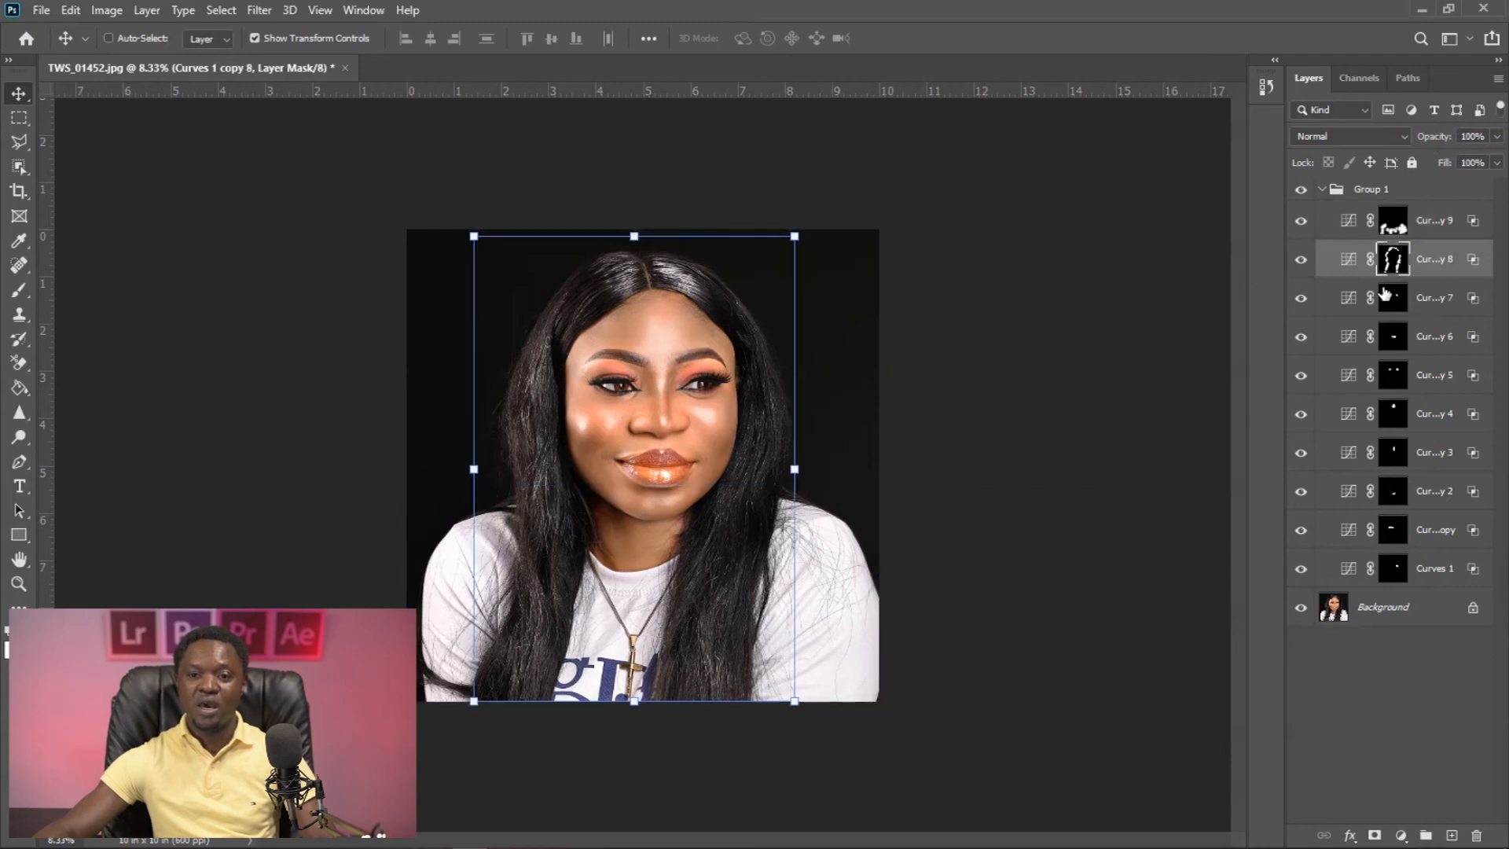
mouse_move(1436, 140)
left_mouse_down()
mouse_move(1384, 142)
mouse_move(1440, 138)
left_mouse_up()
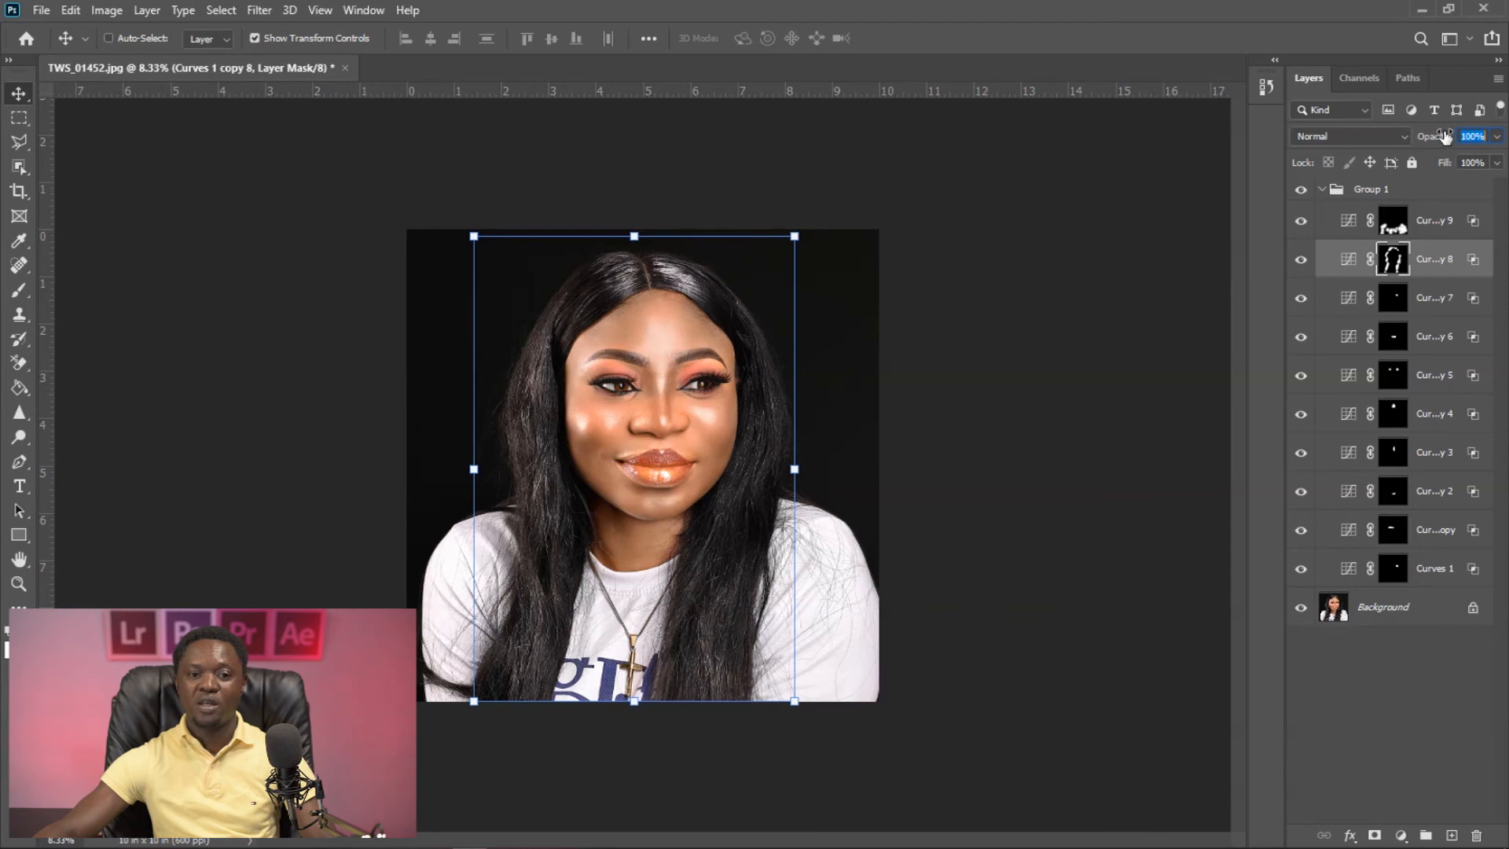
- Lower the opacity of the Curves 1 copy 7 layer and set the Curves 1 copy 6 lip layer to 73%
left_click(1438, 299)
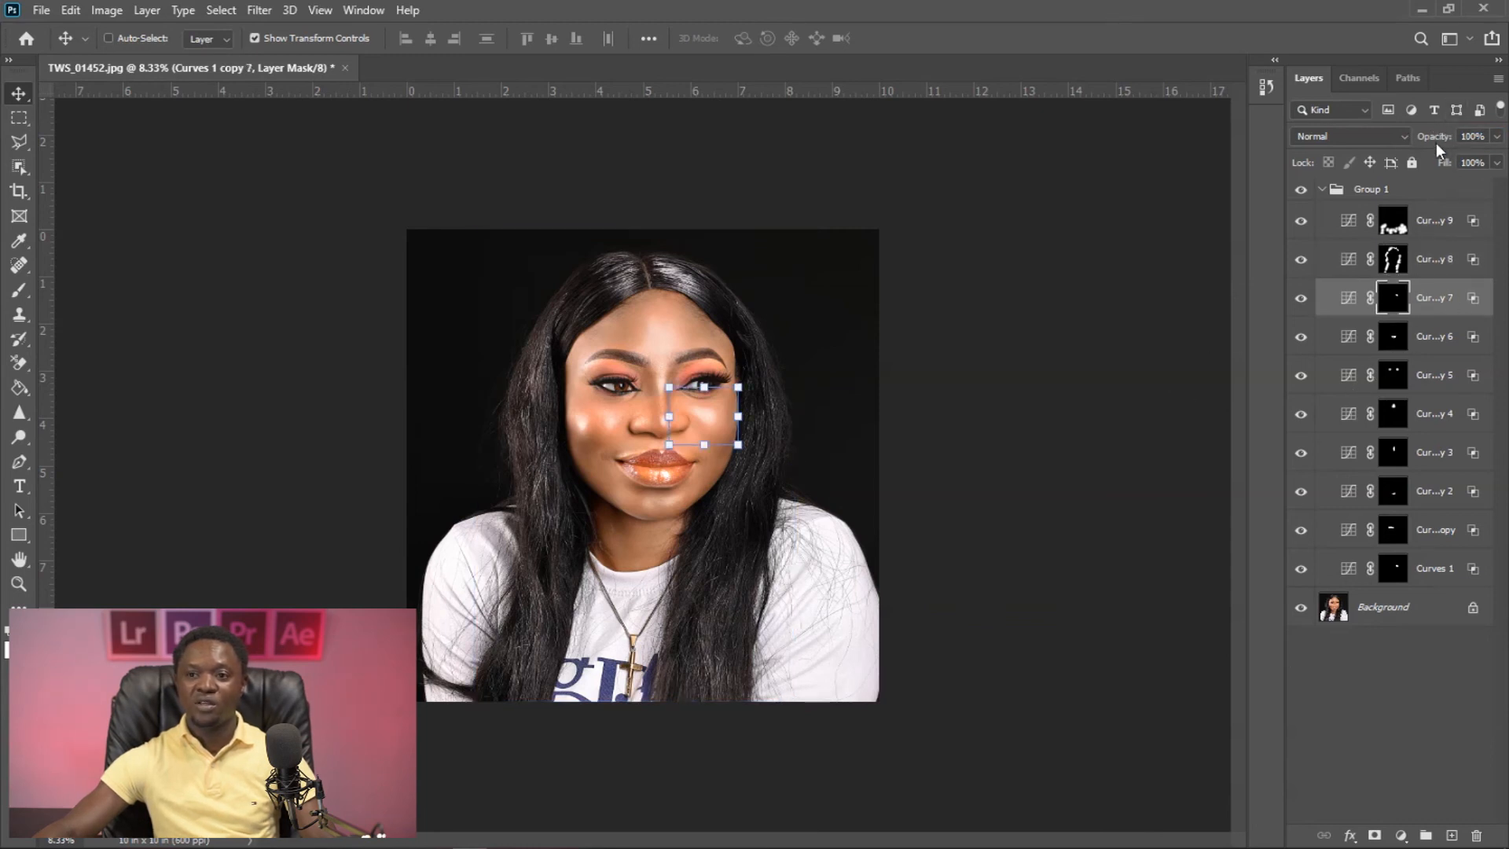
left_click_drag(1437, 140, 1395, 142)
left_click(1427, 336)
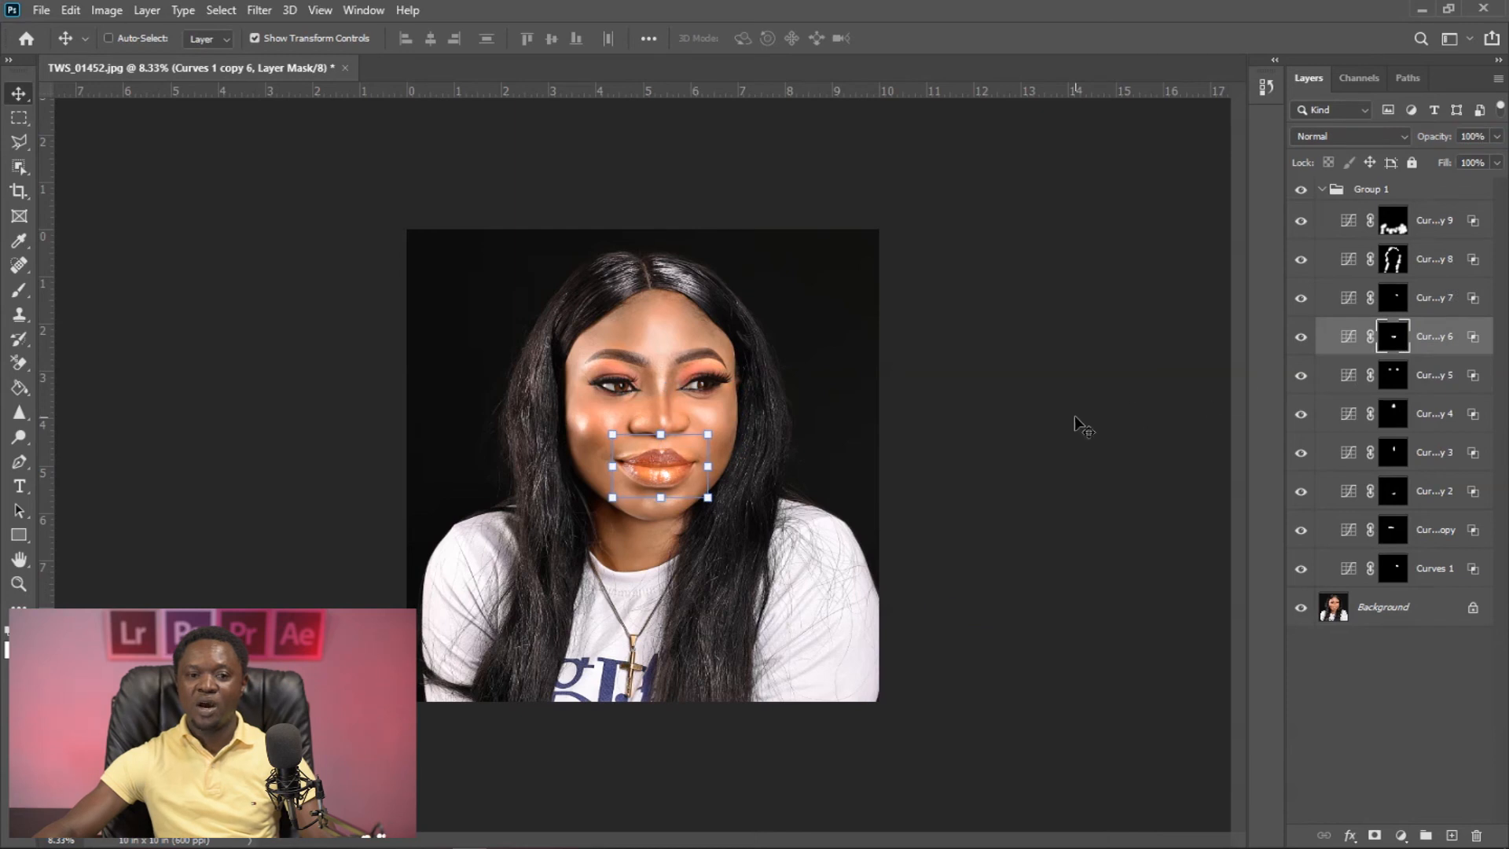
left_click_drag(1434, 134, 1407, 145)
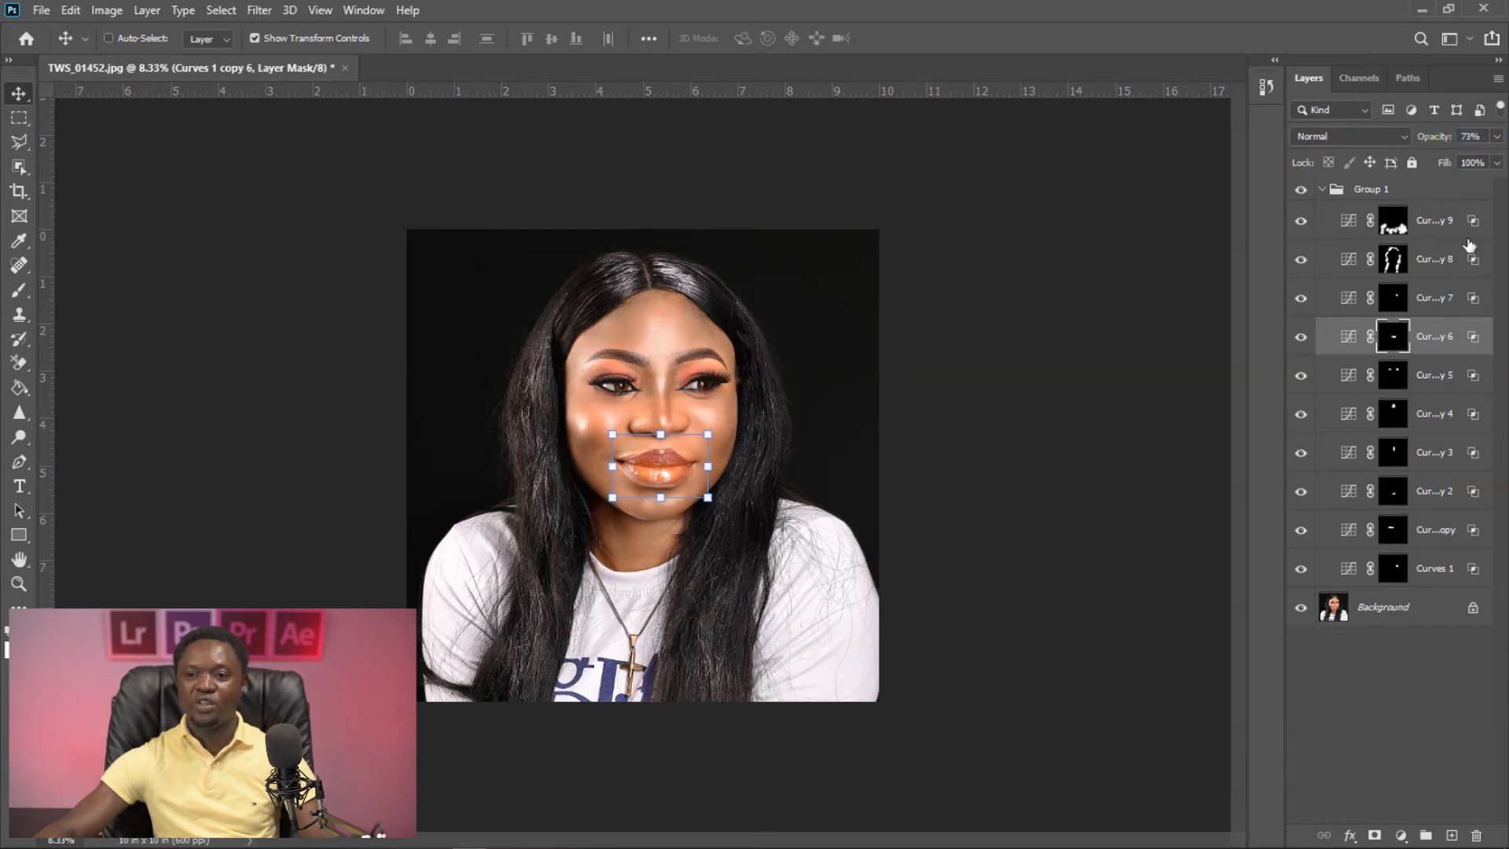
- Set the opacity of the Curves 1 copy 5 layer to 42% and the Curves 1 copy 4 forehead layer to 64%
left_click(1426, 376)
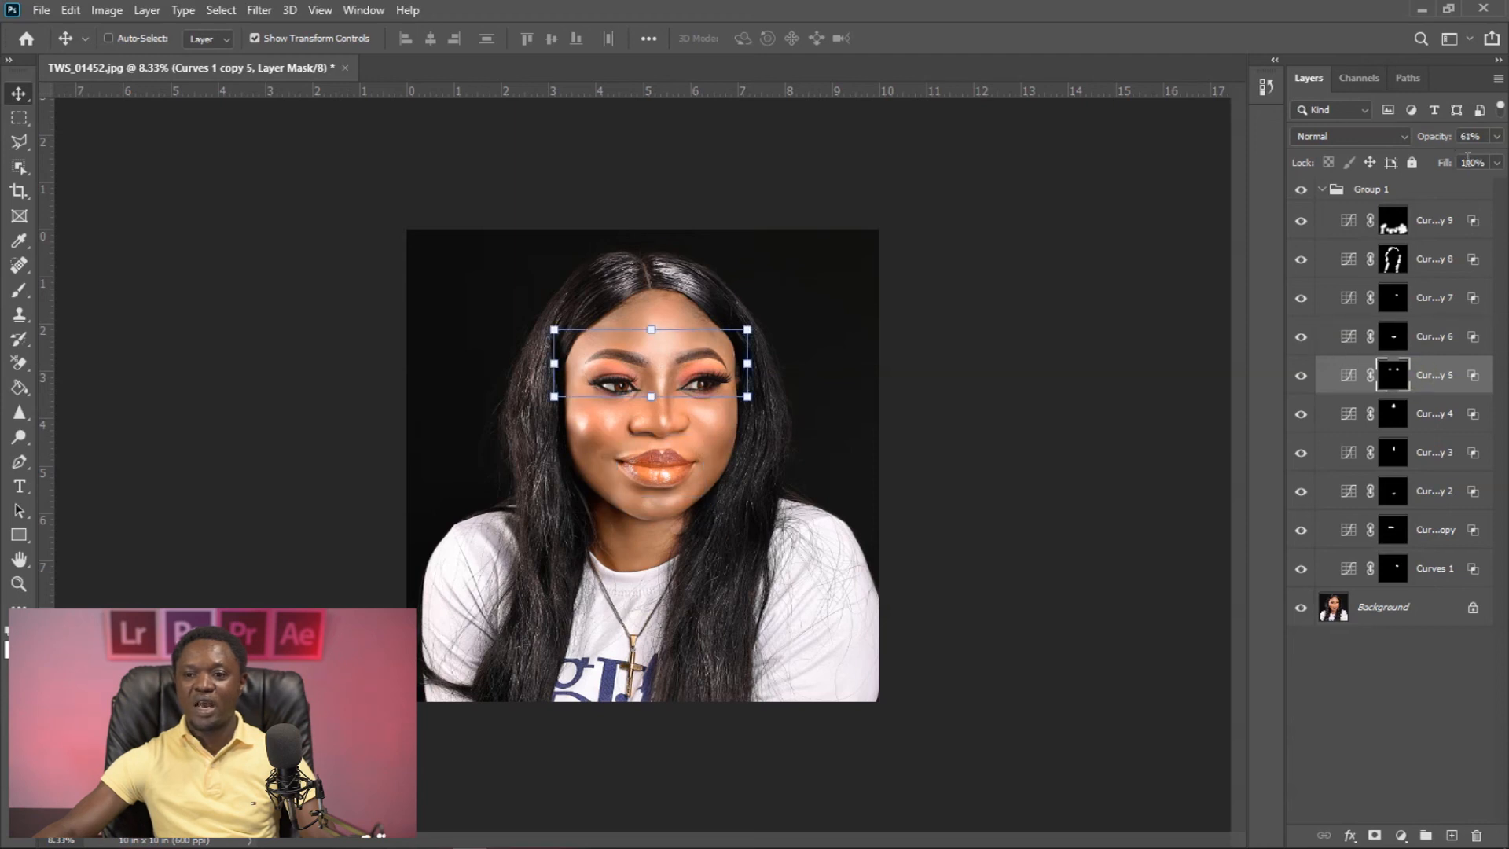
left_click_drag(1434, 139, 1418, 142)
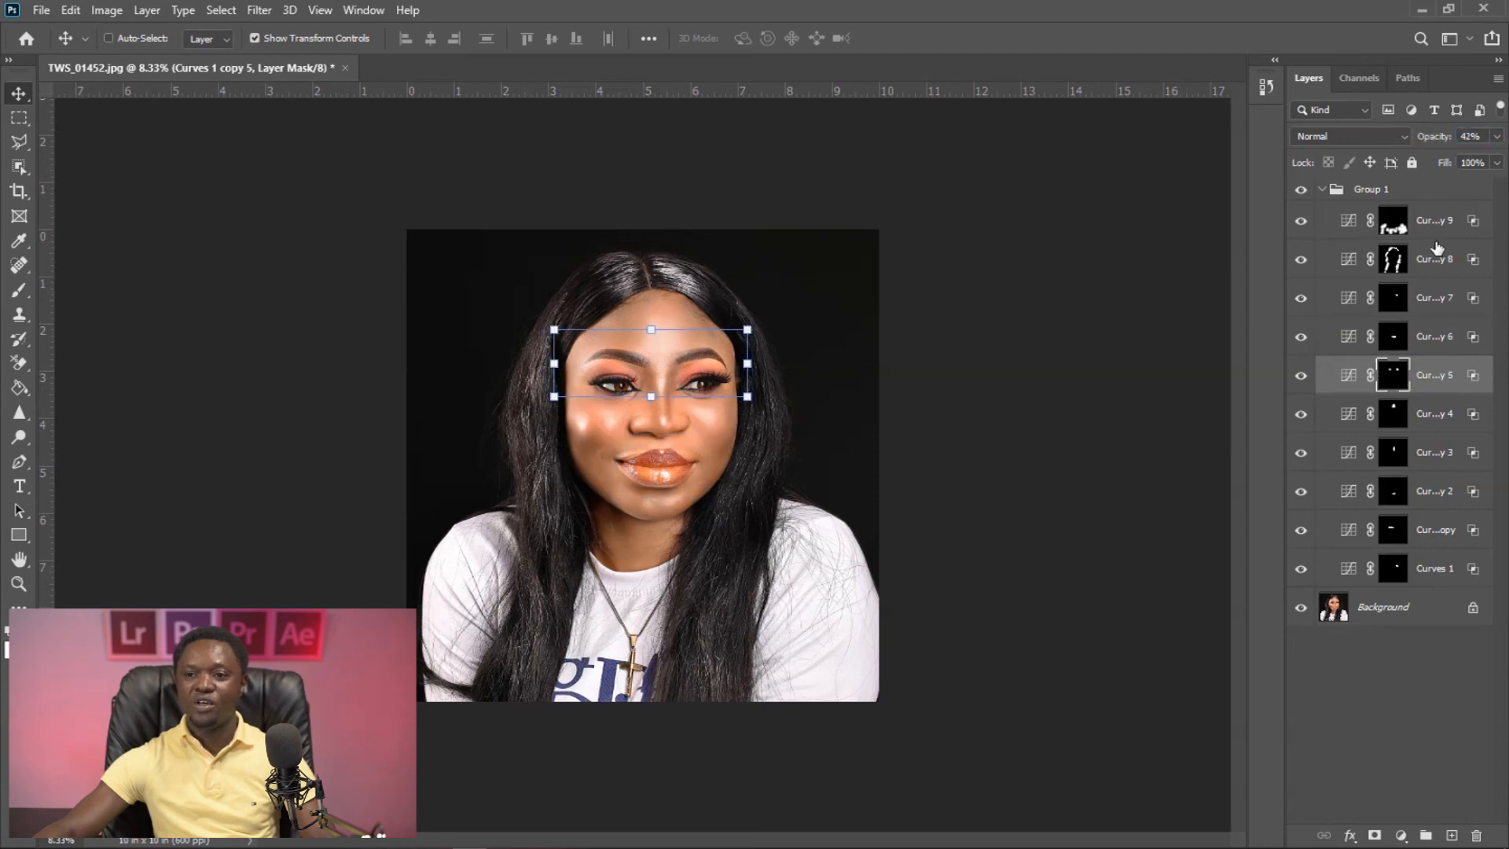
left_click(1432, 414)
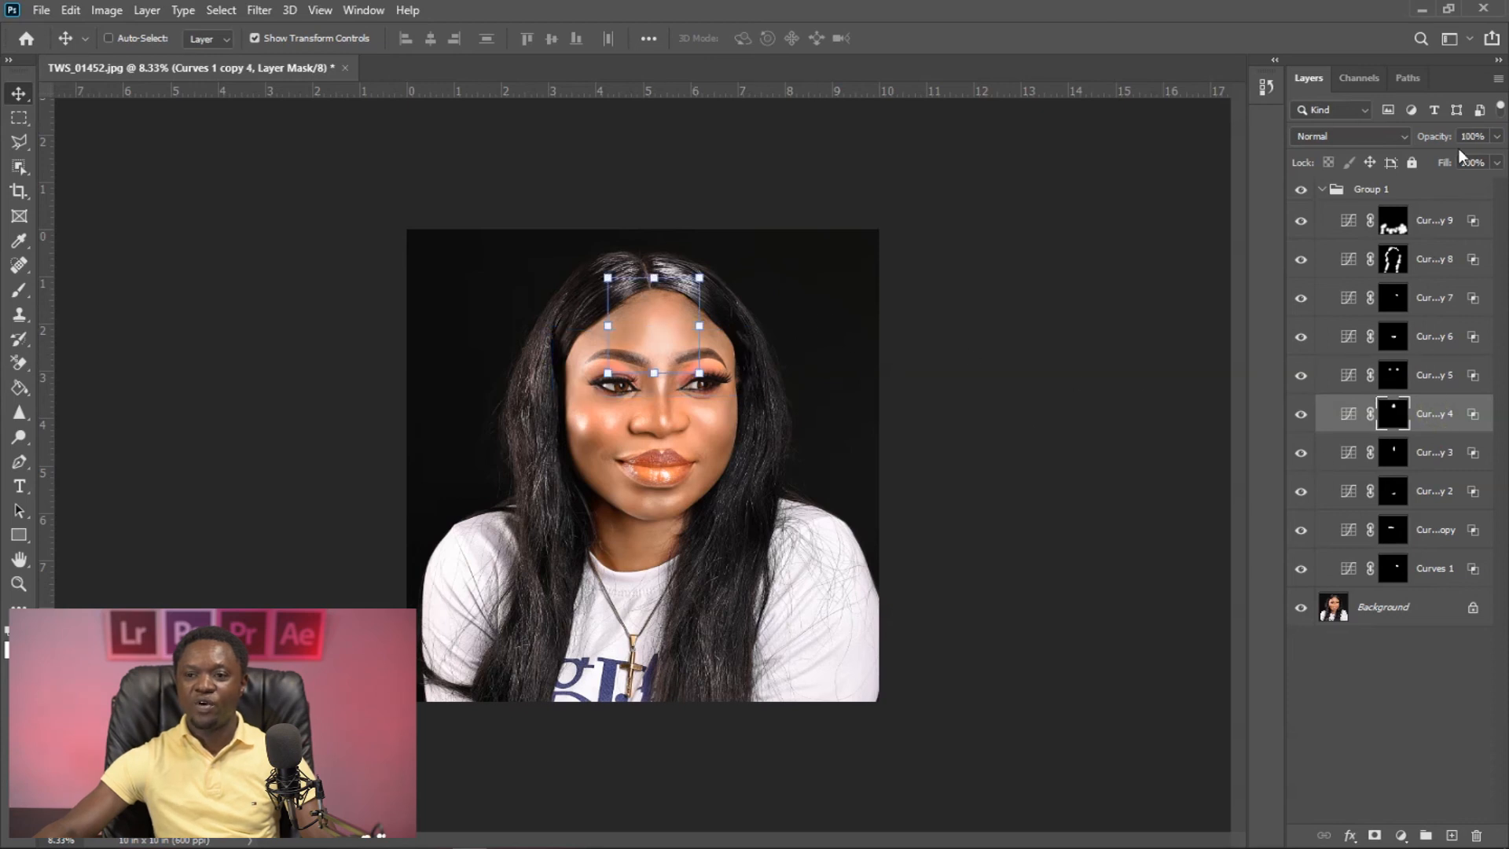
left_click_drag(1440, 141, 1405, 144)
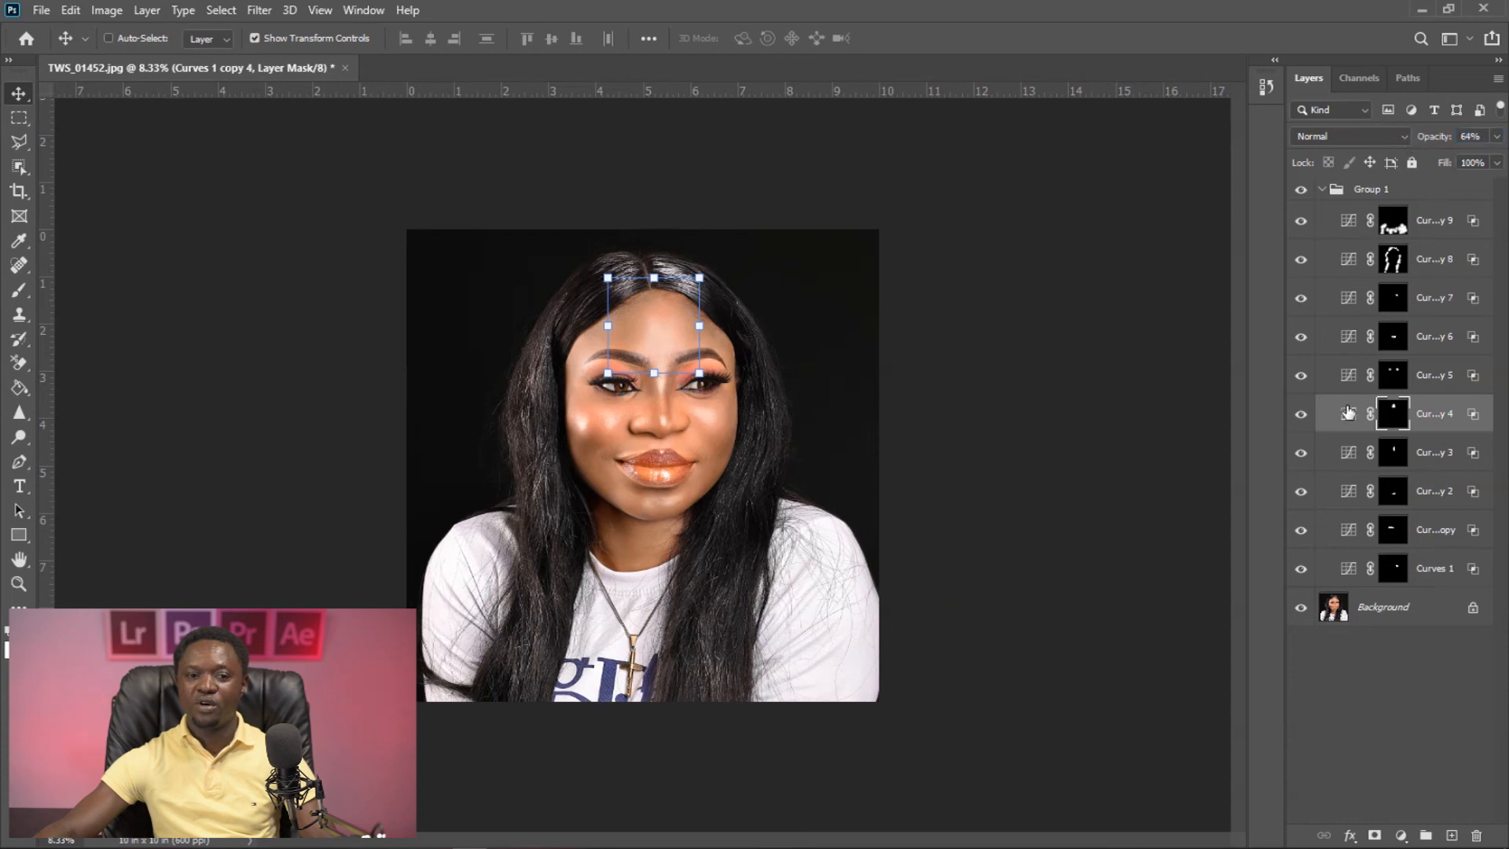
- Set the opacity of the Curves 1 copy 3 nose layer to 46% and the Curves 1 copy 2 chin layer to 91%
left_click(1431, 458)
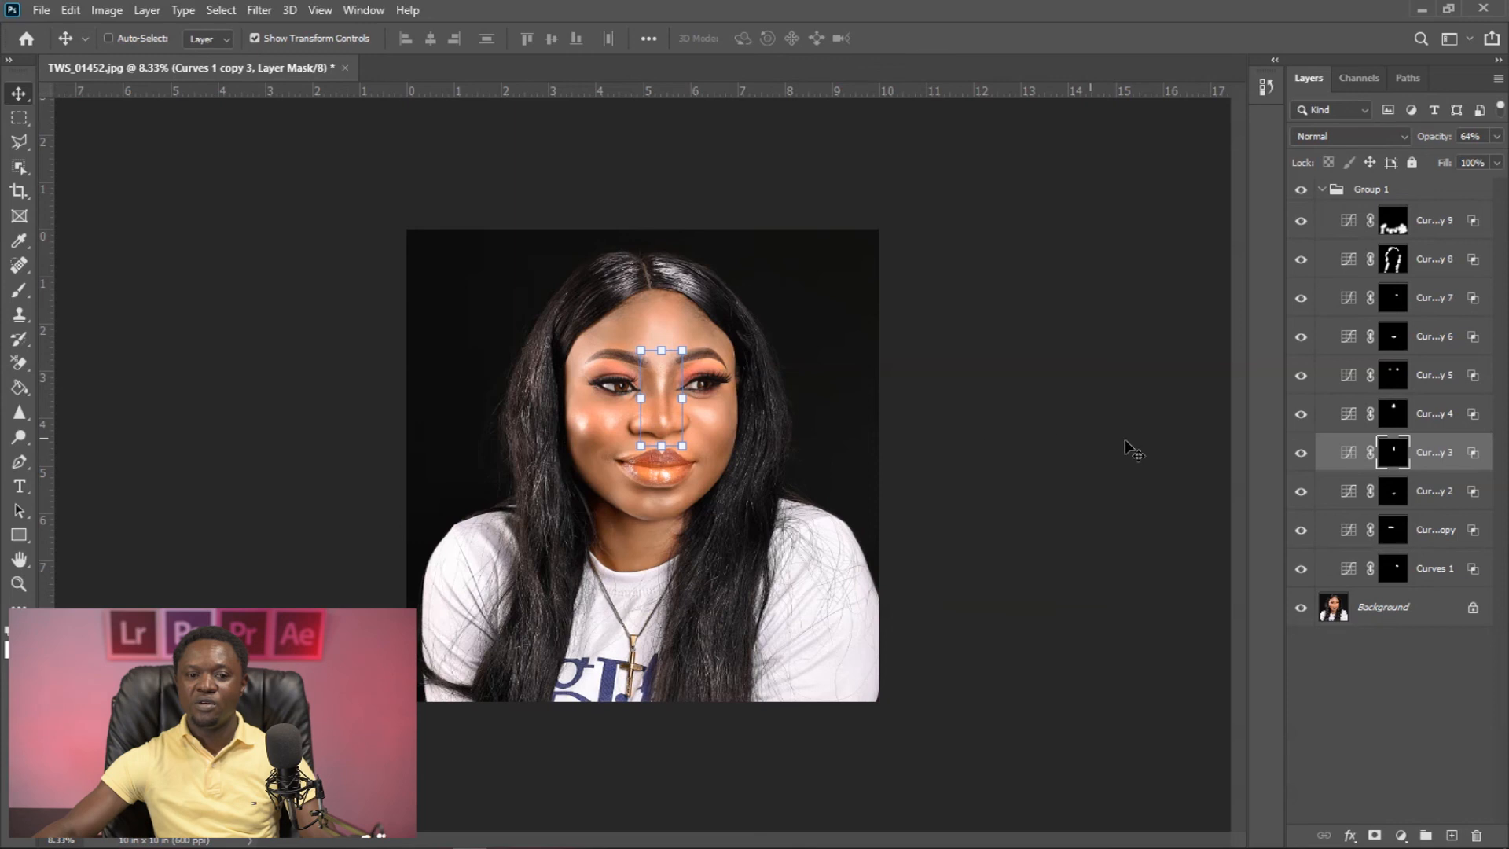
left_click_drag(1436, 140, 1421, 140)
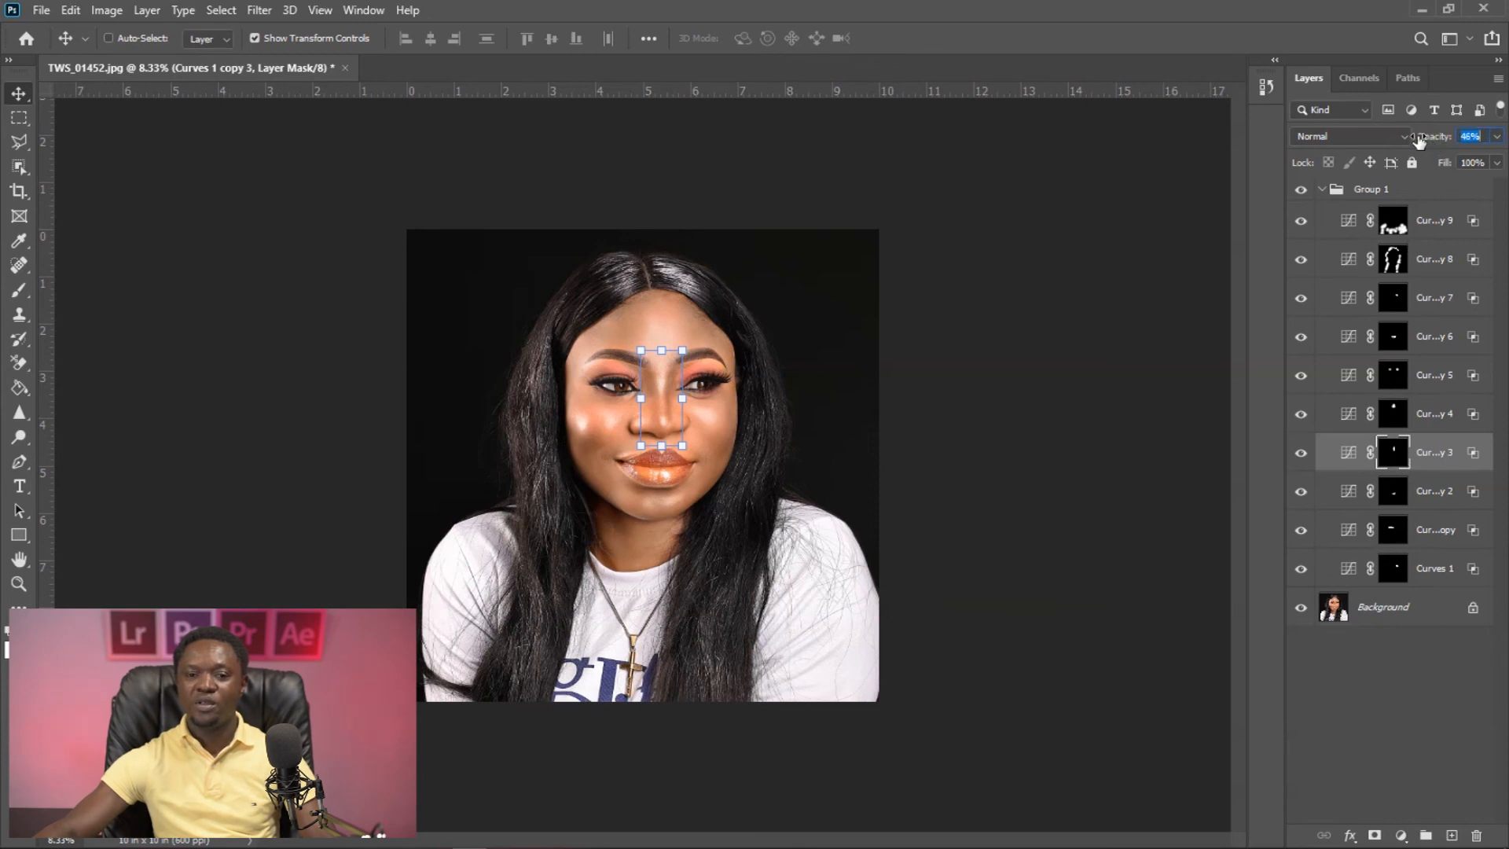
left_click(1421, 495)
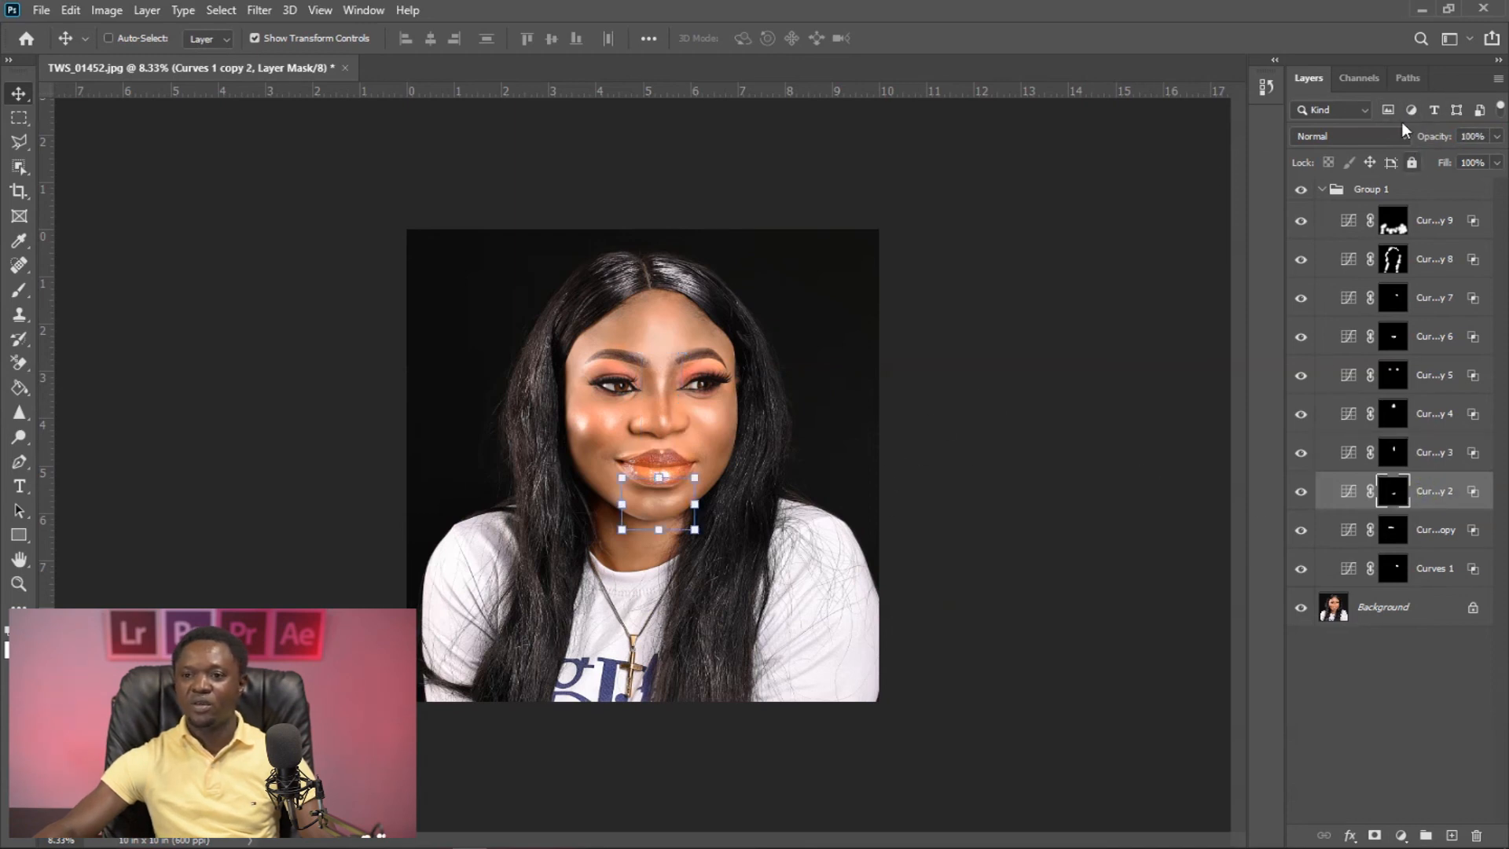
left_click_drag(1432, 139, 1427, 139)
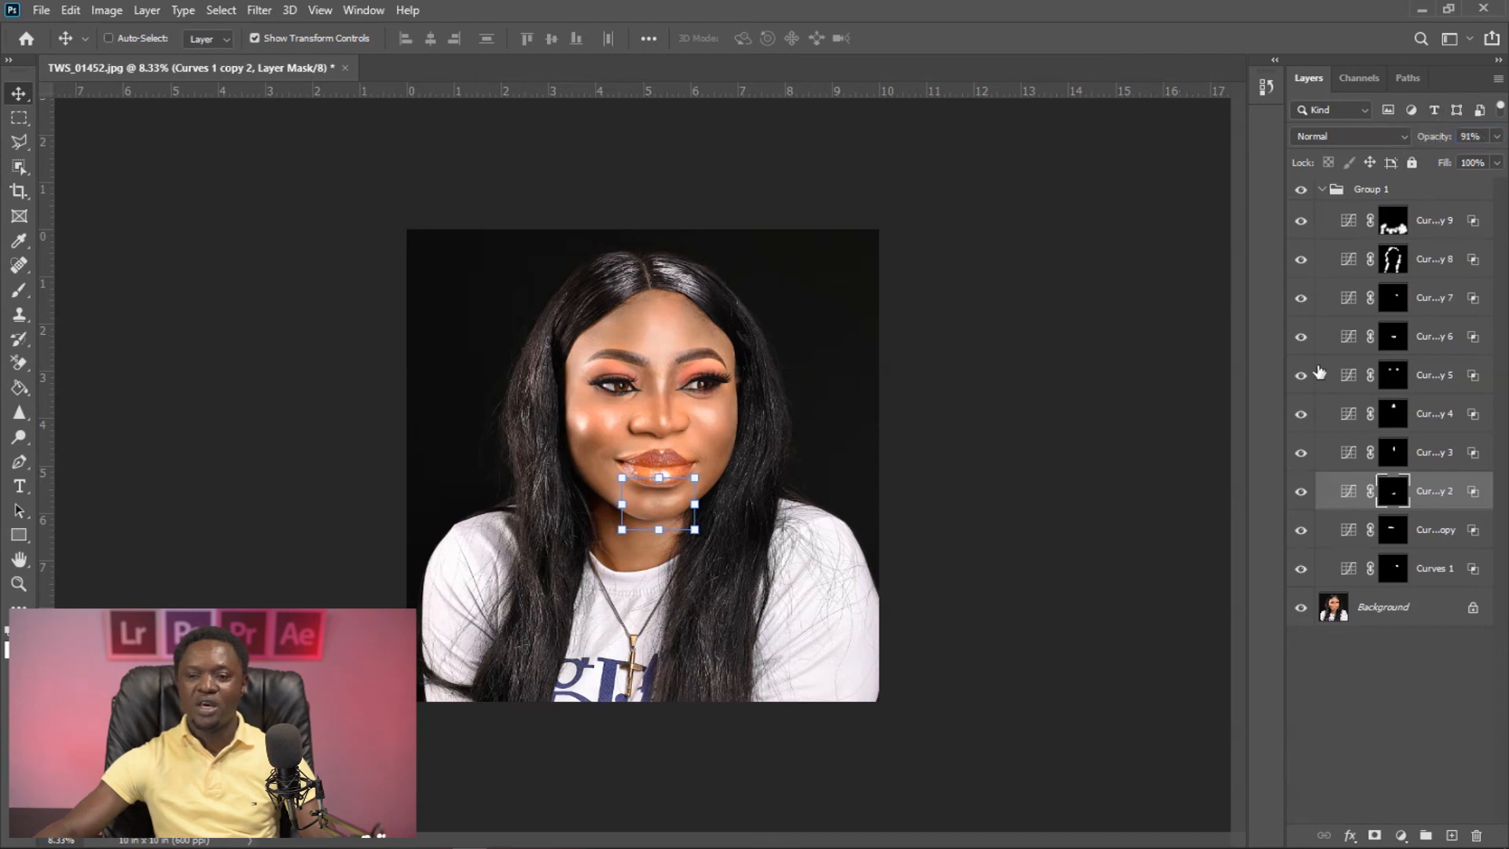
- Lower the opacity of the Curves 1 copy cheek layer and set the Curves 1 layer to 92%
left_click(1394, 535)
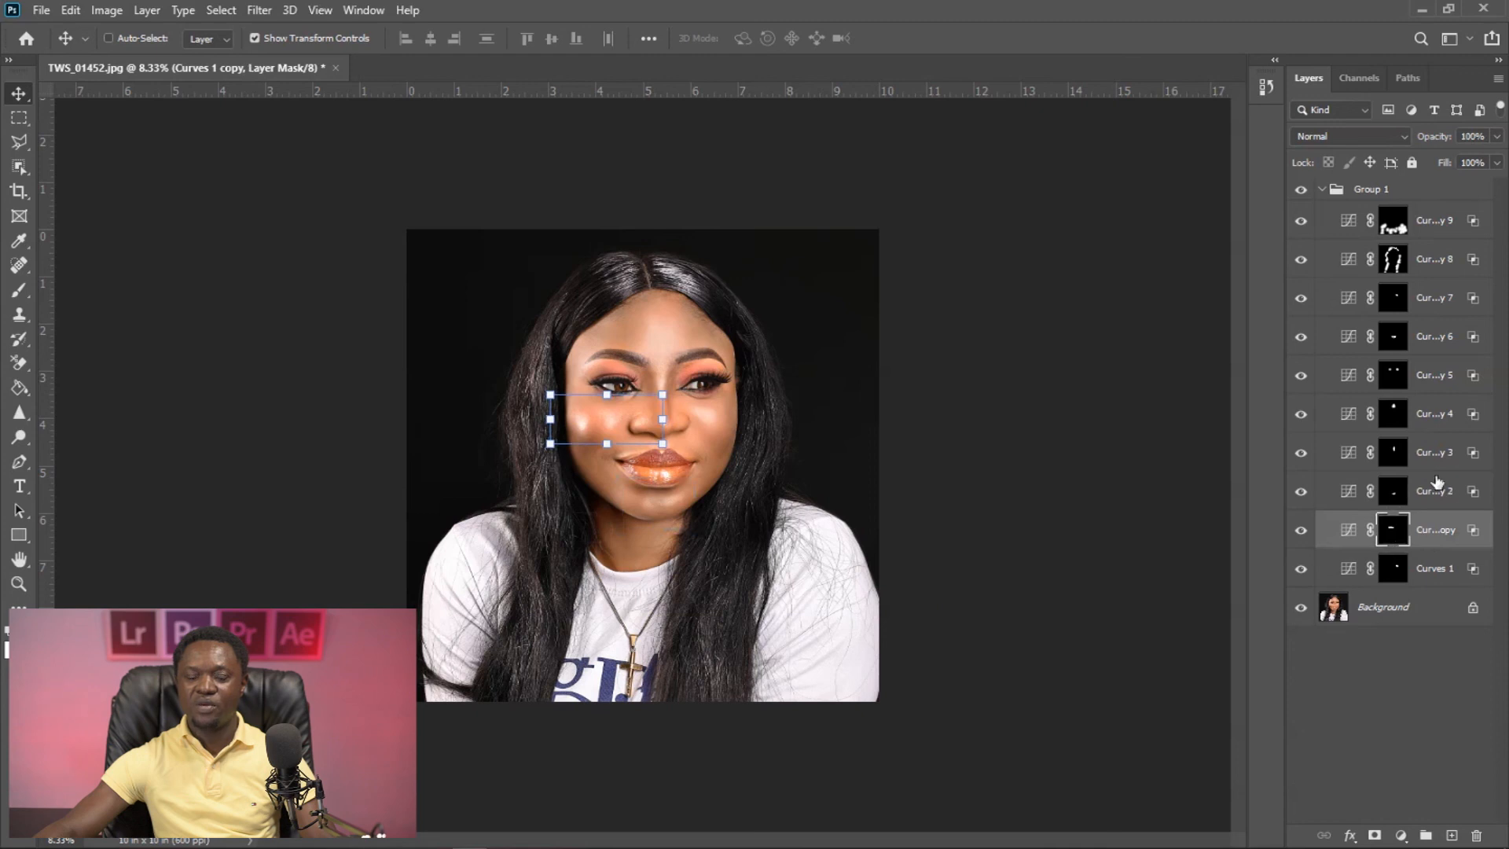
left_click_drag(1432, 139, 1403, 139)
left_click(1392, 564)
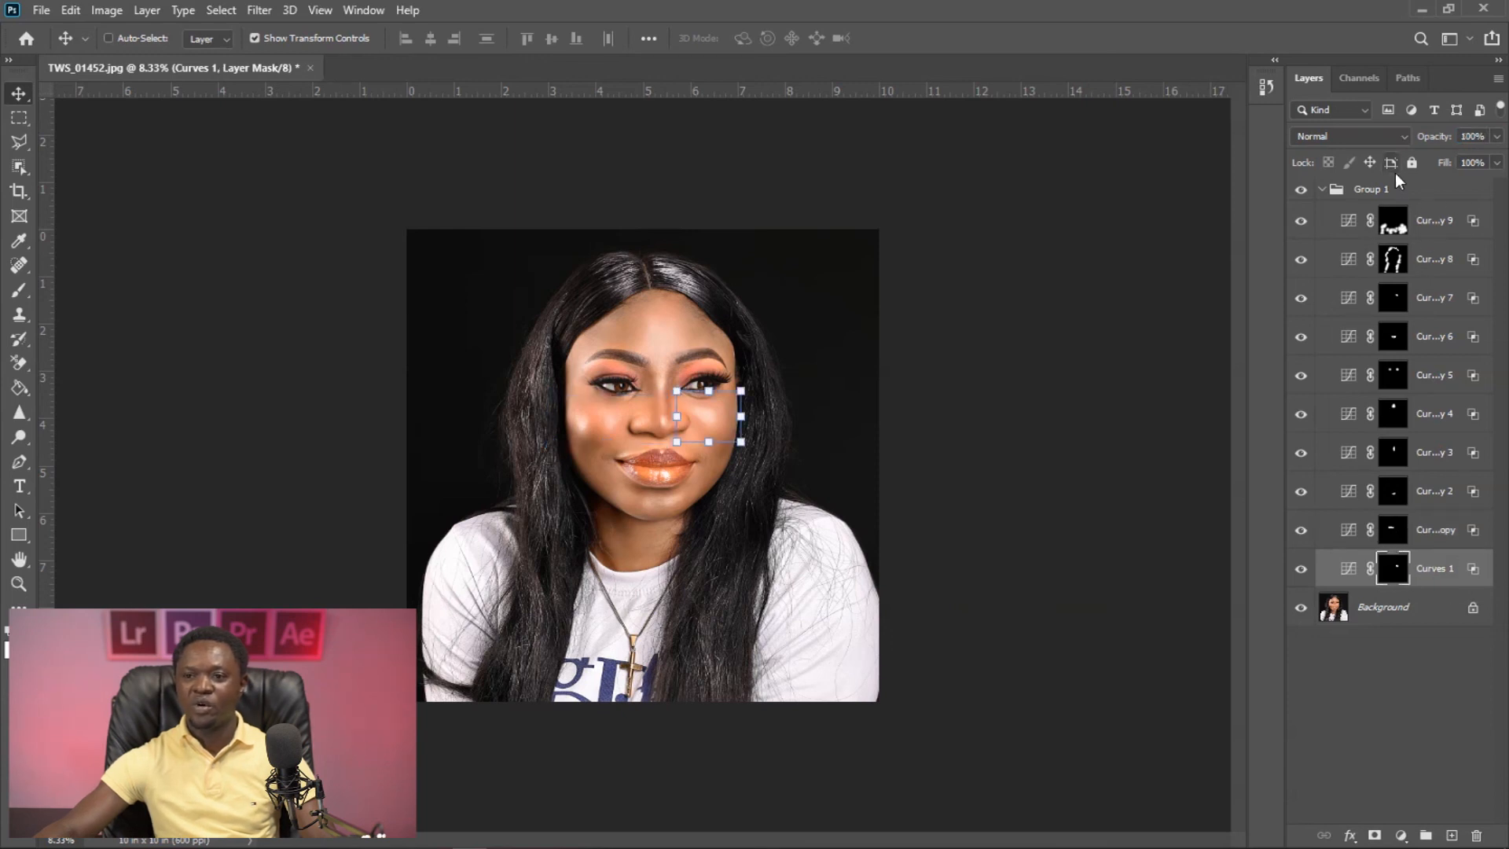
left_click_drag(1431, 139, 1427, 140)
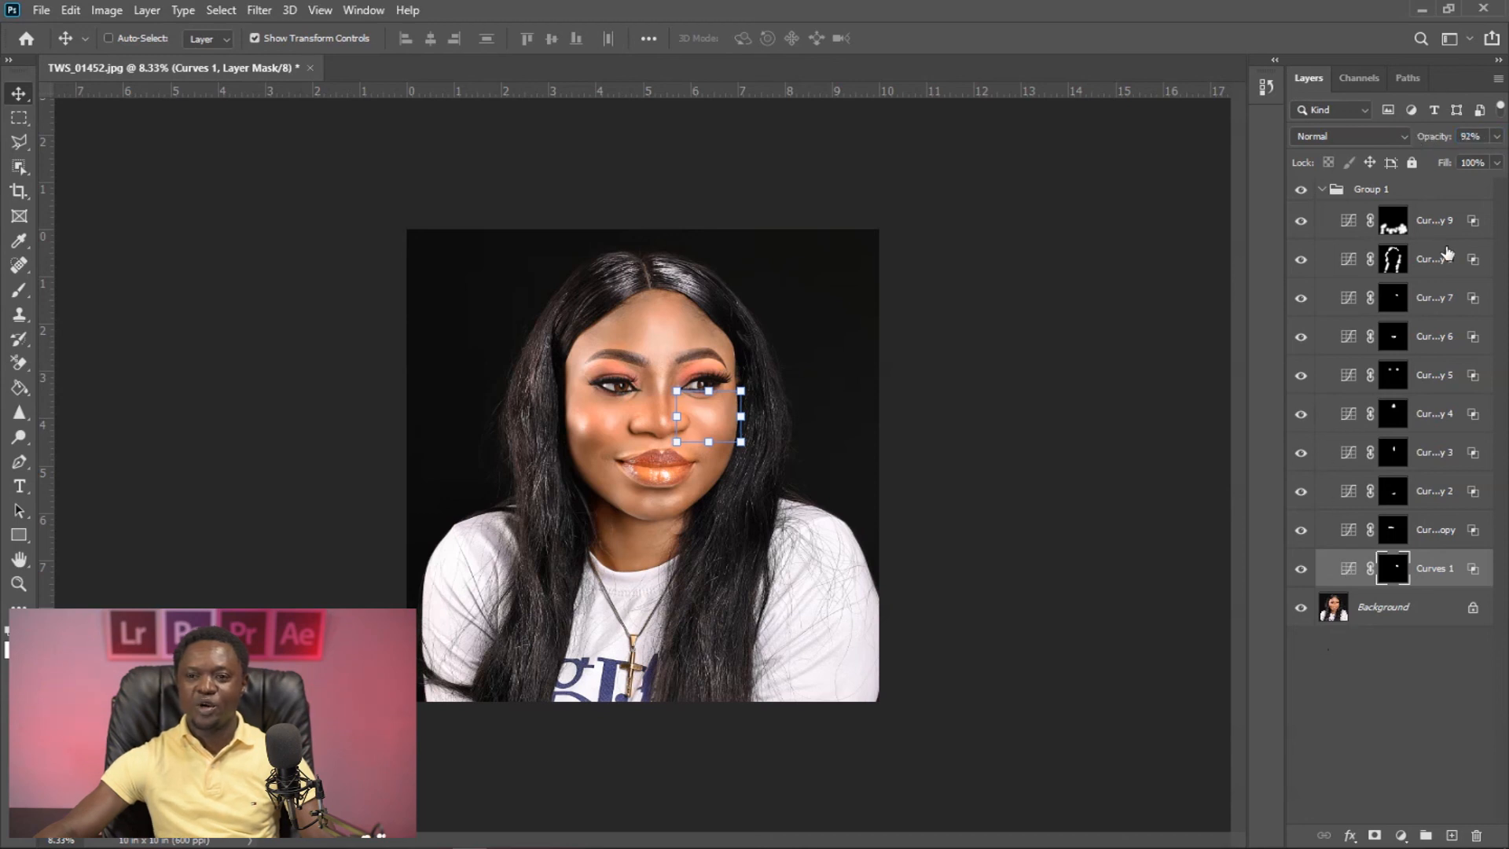
- Compare the image with Group 1 hidden and shown, switching to the Brush tool to clear the transform box from view
left_click(1300, 189)
left_click(1301, 190)
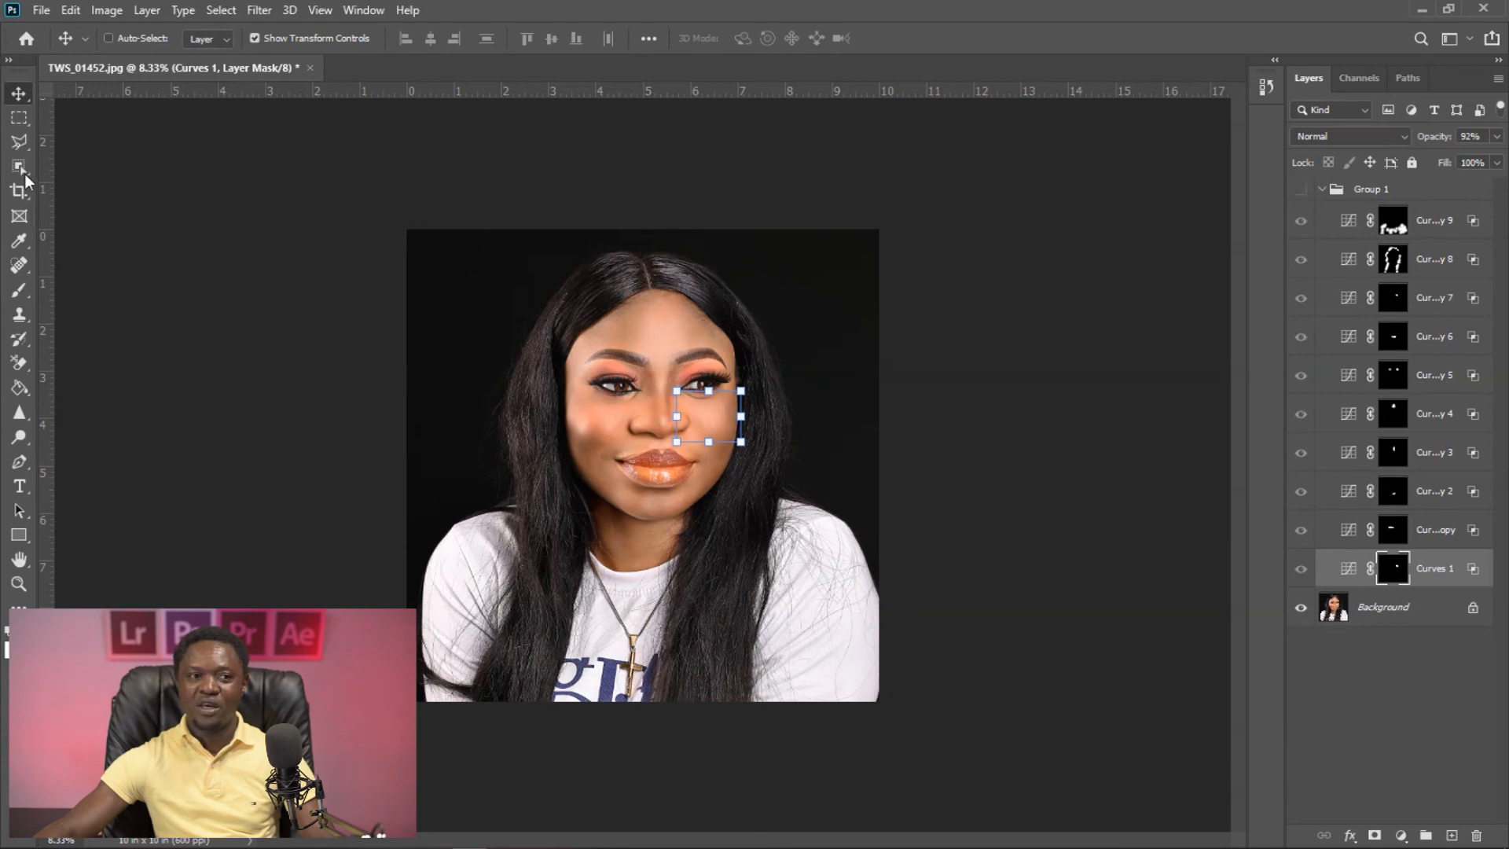
left_click(19, 291)
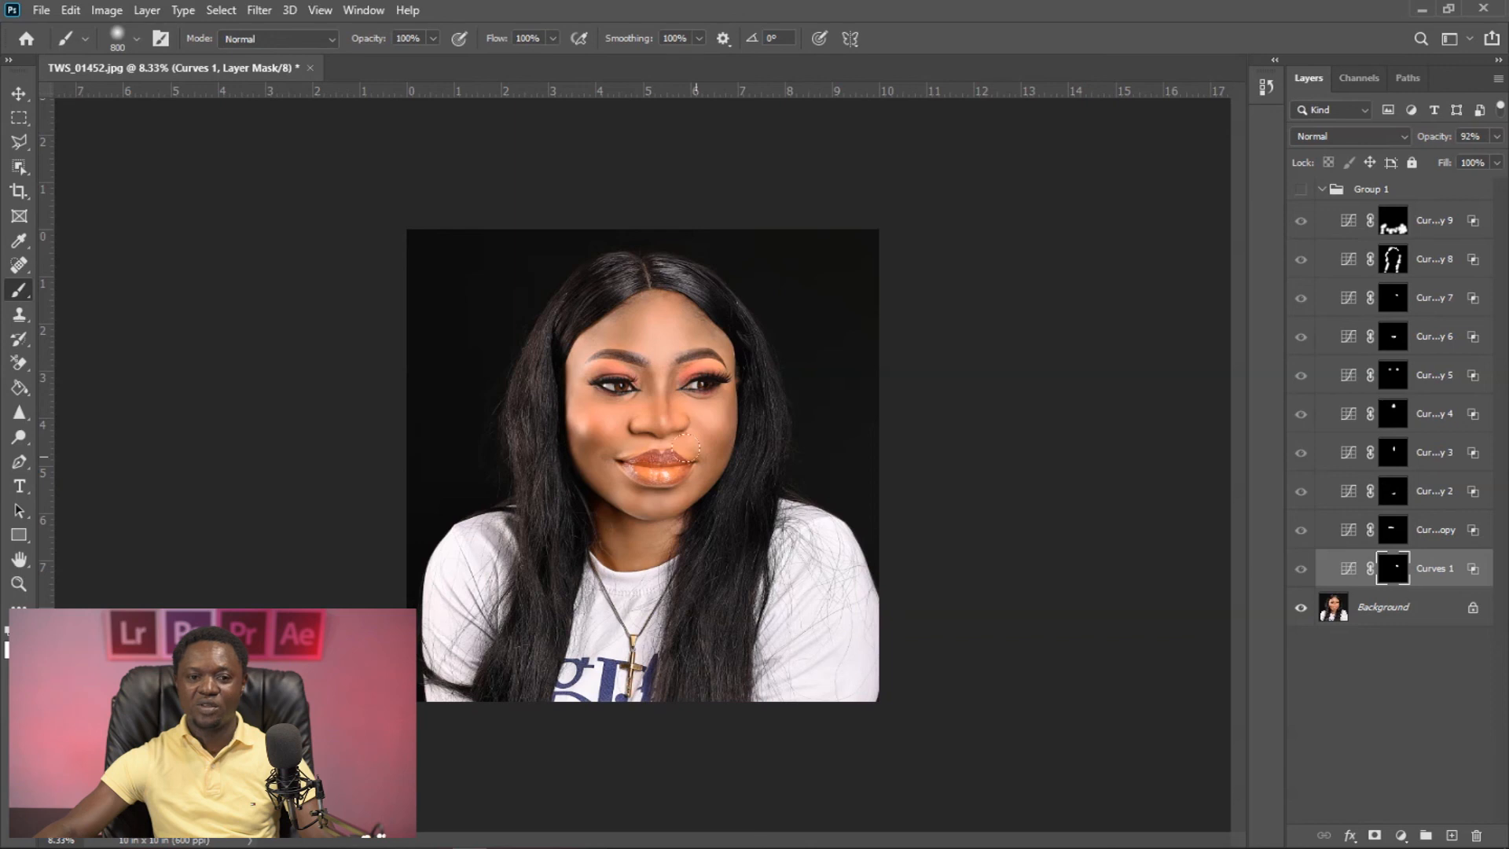
left_click(1301, 194)
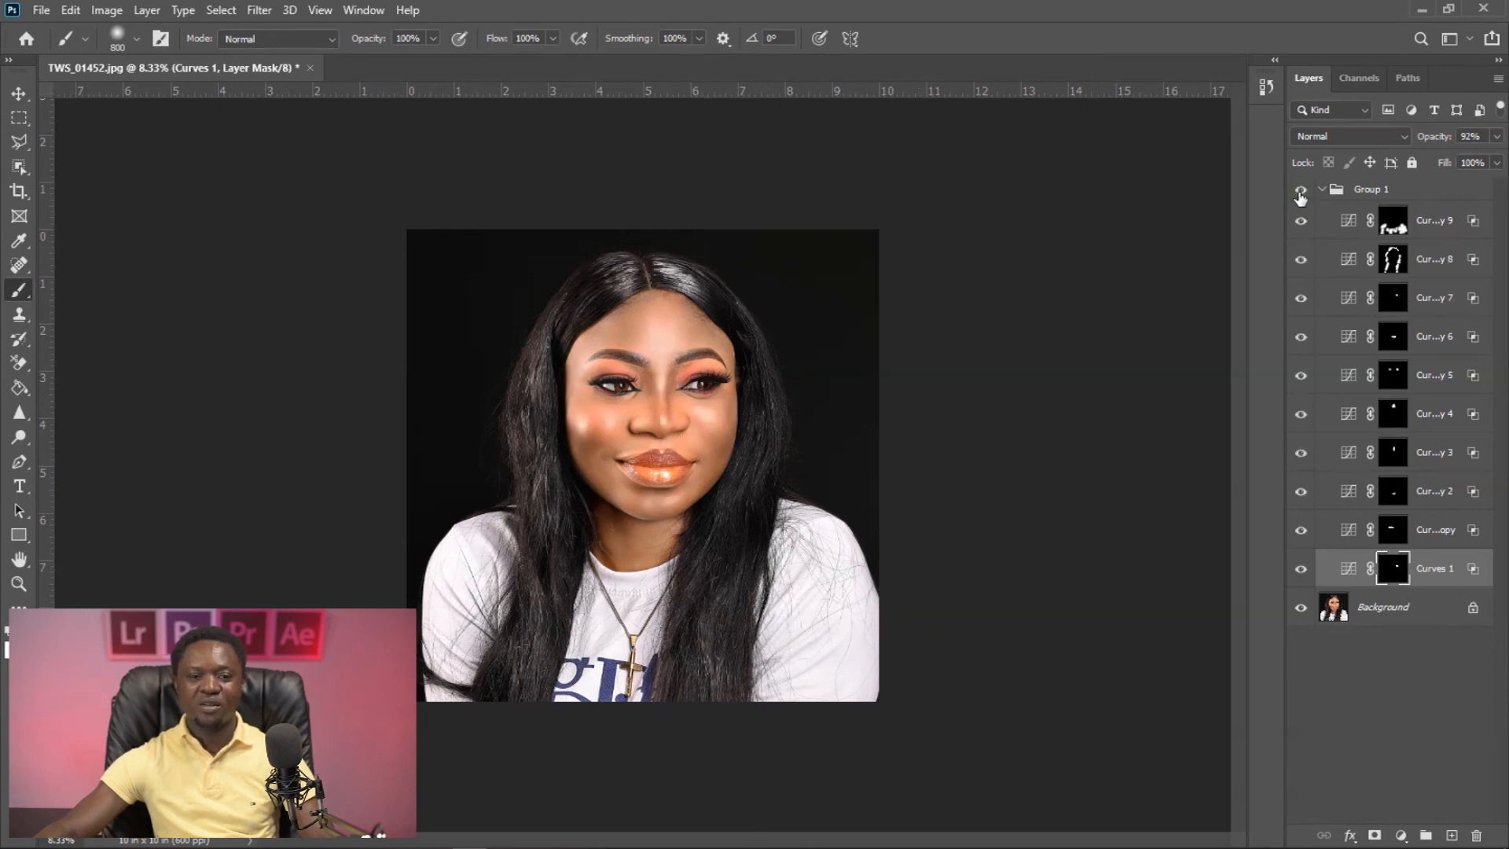
left_click(1301, 194)
left_click(1301, 194)
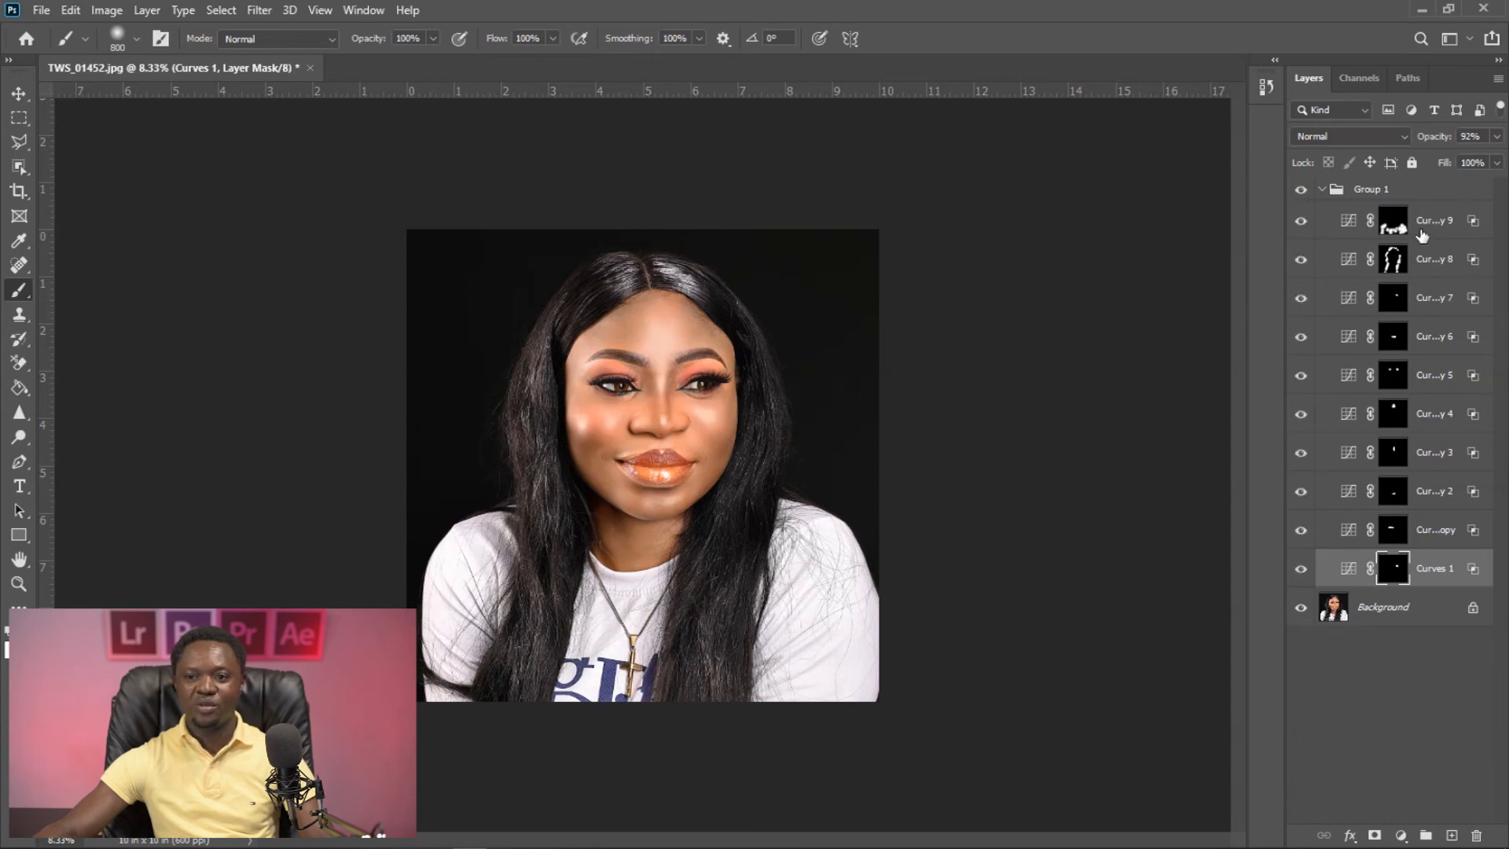
- Reduce the brush size to 300 px and set the opacity of the Curves 1 copy 8 hair layer to 50%
left_click(1393, 261)
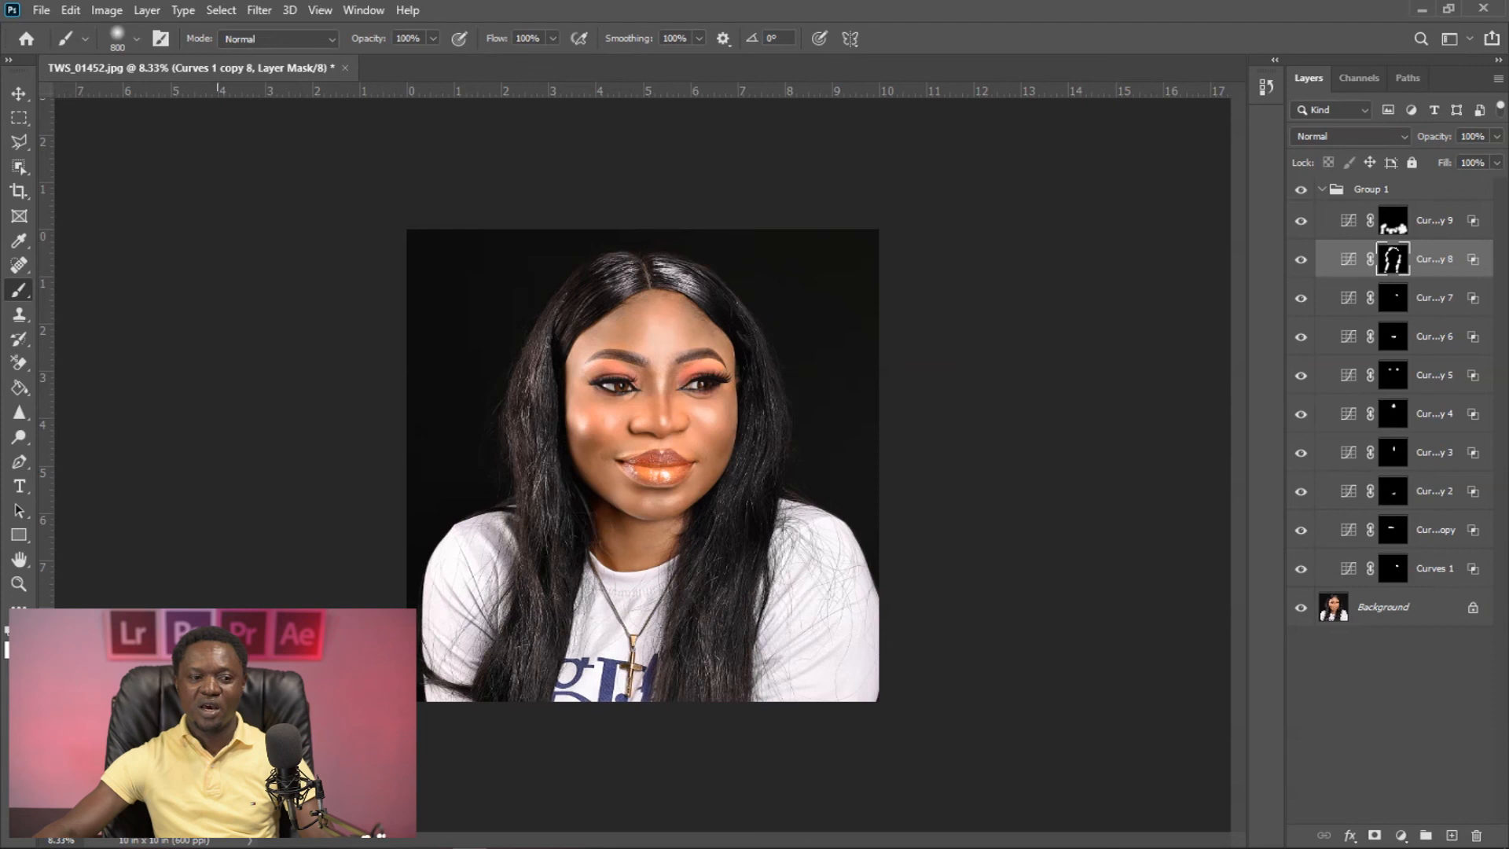
key("bracketleft")
key("bracketleft")
key("bracketleft")
key("bracketleft")
key("bracketleft")
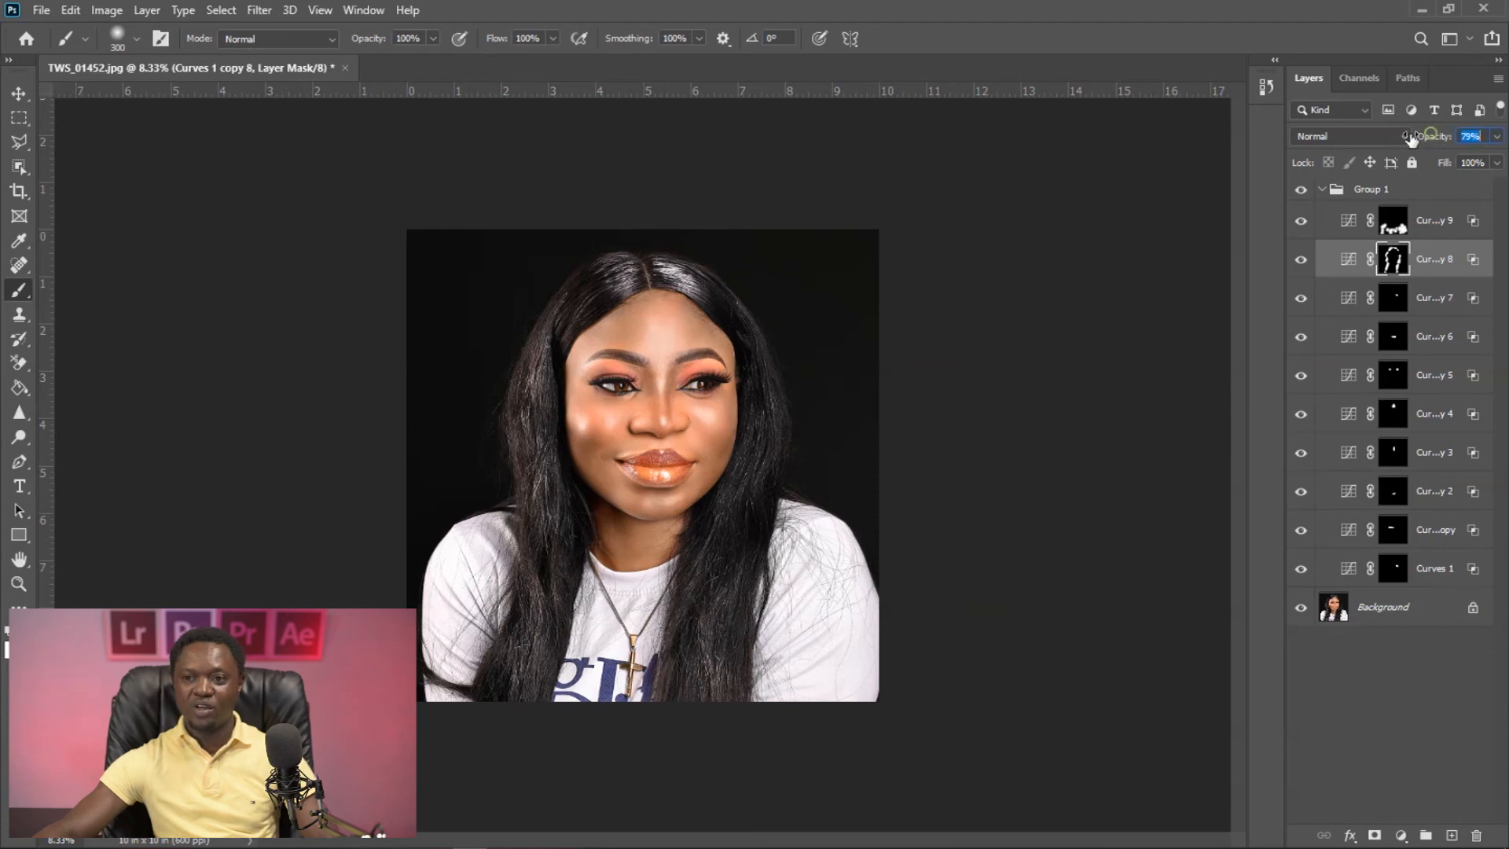
mouse_move(1432, 138)
left_mouse_down()
mouse_move(1392, 142)
mouse_move(1420, 147)
left_mouse_up()
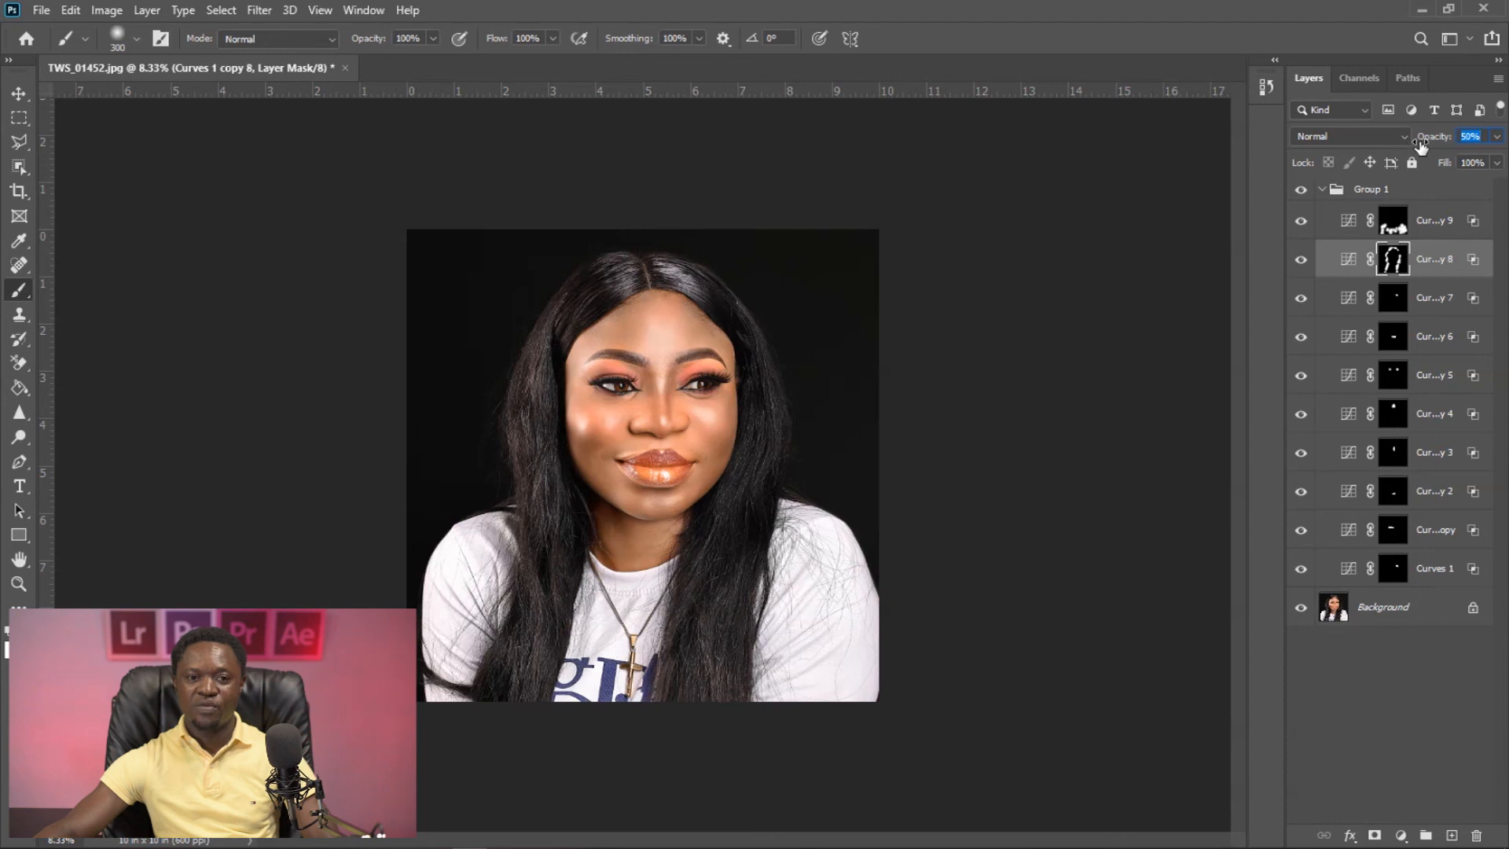